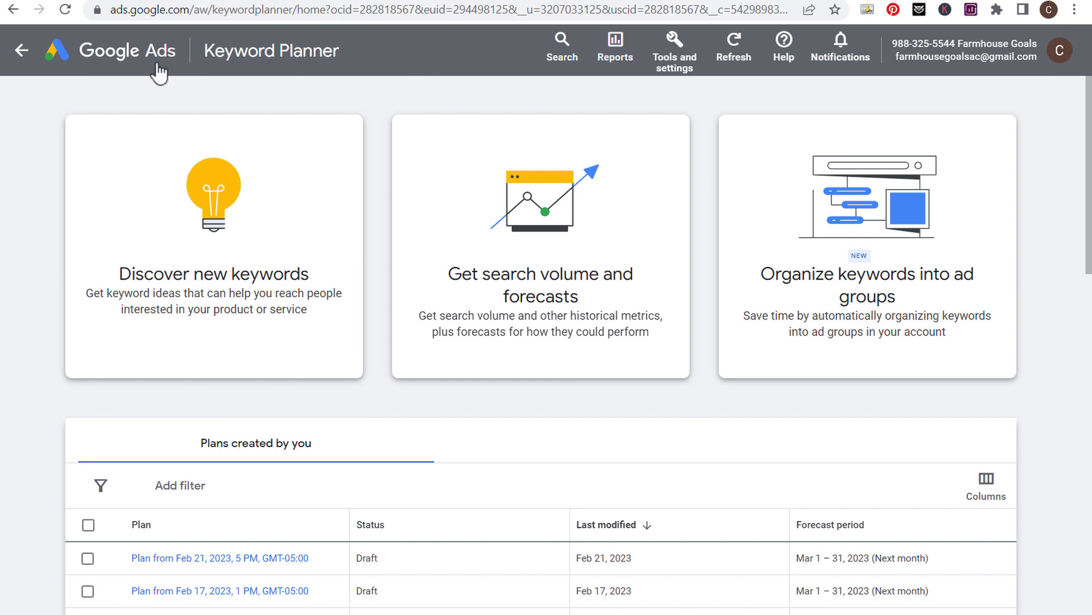
pyautogui.click(676, 68)
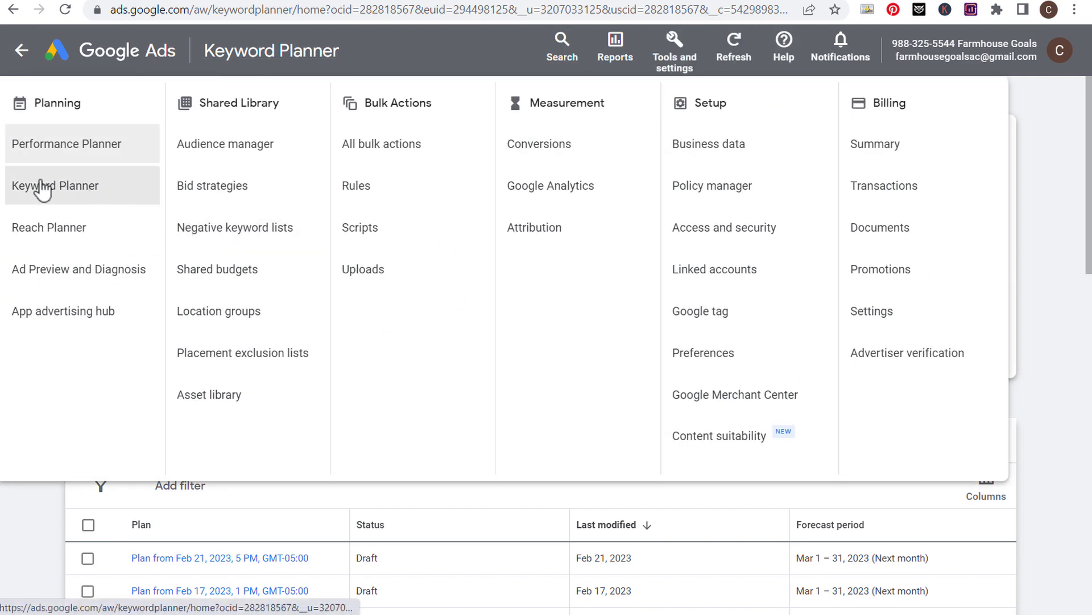
pyautogui.click(41, 530)
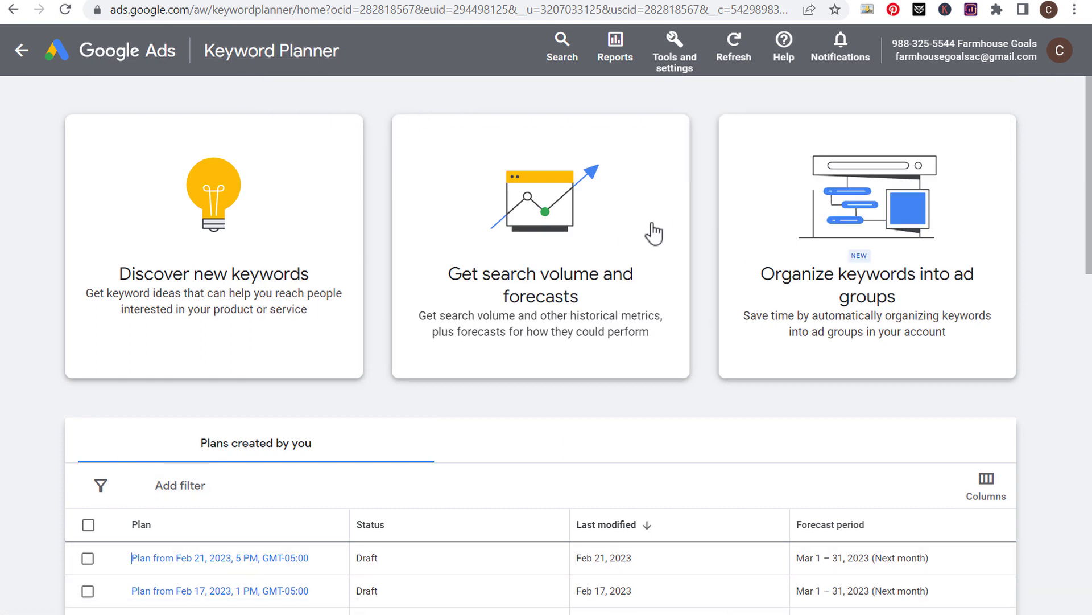
pyautogui.hotkey('alt', 'Tab')
# - Discover new keywords starting from the keyword "mattress" and get the results
pyautogui.click(172, 222)
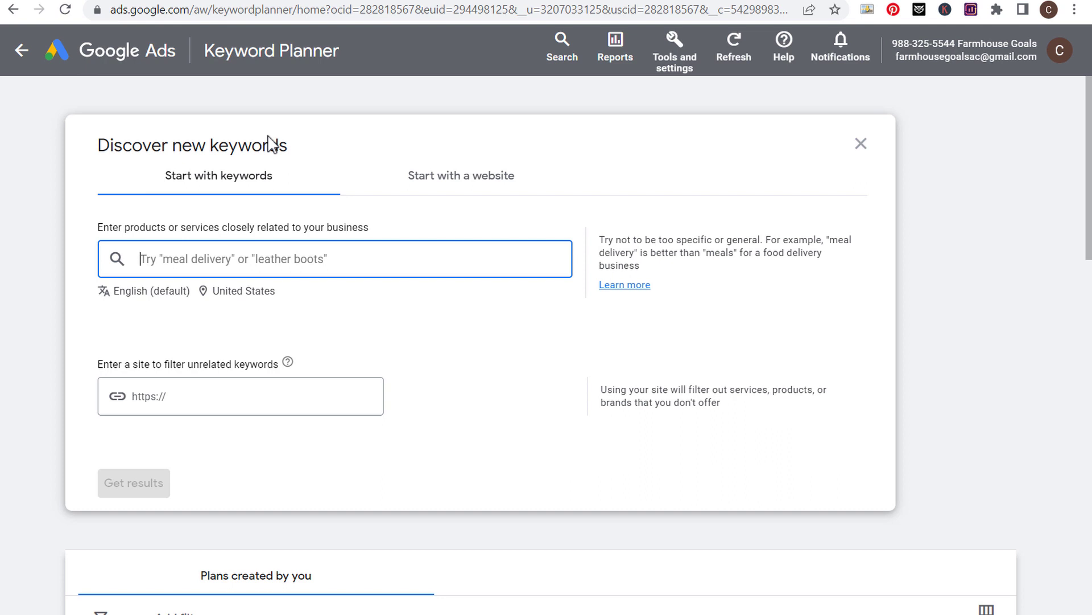
pyautogui.write('mattress')
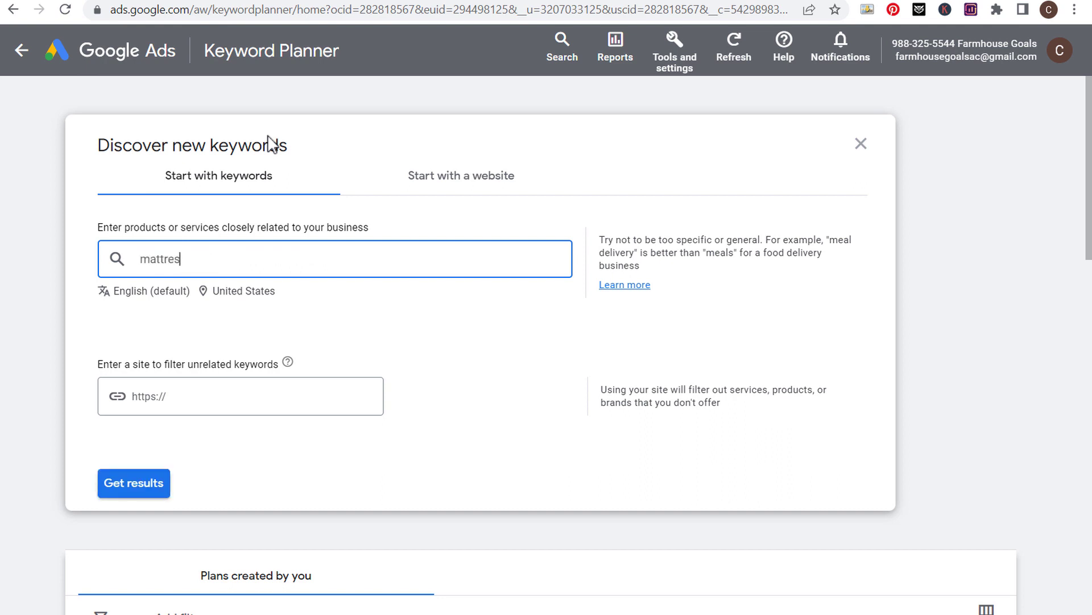
pyautogui.press('Return')
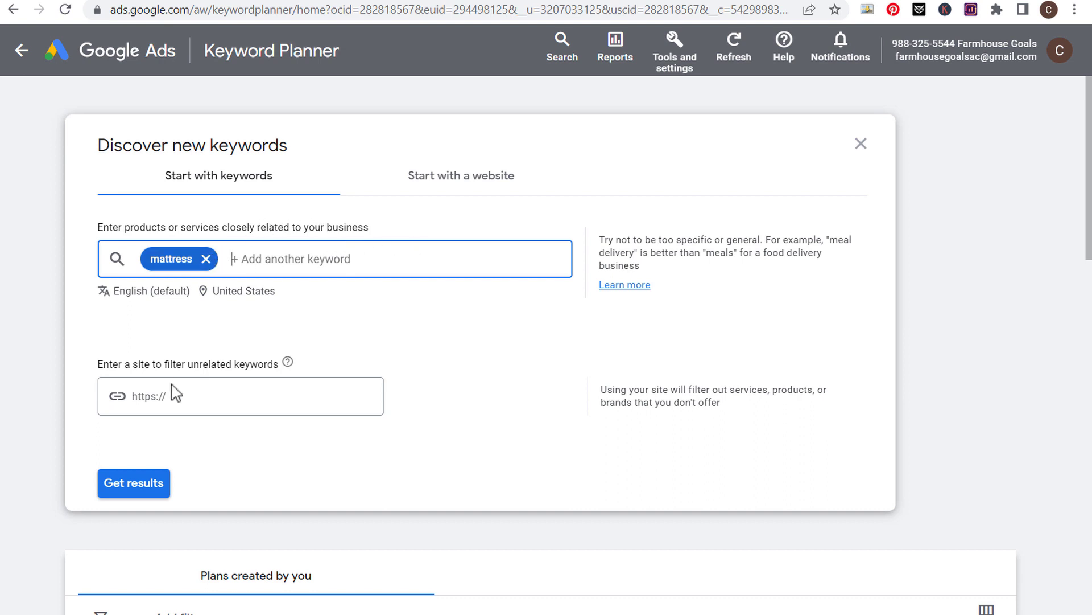
pyautogui.click(147, 488)
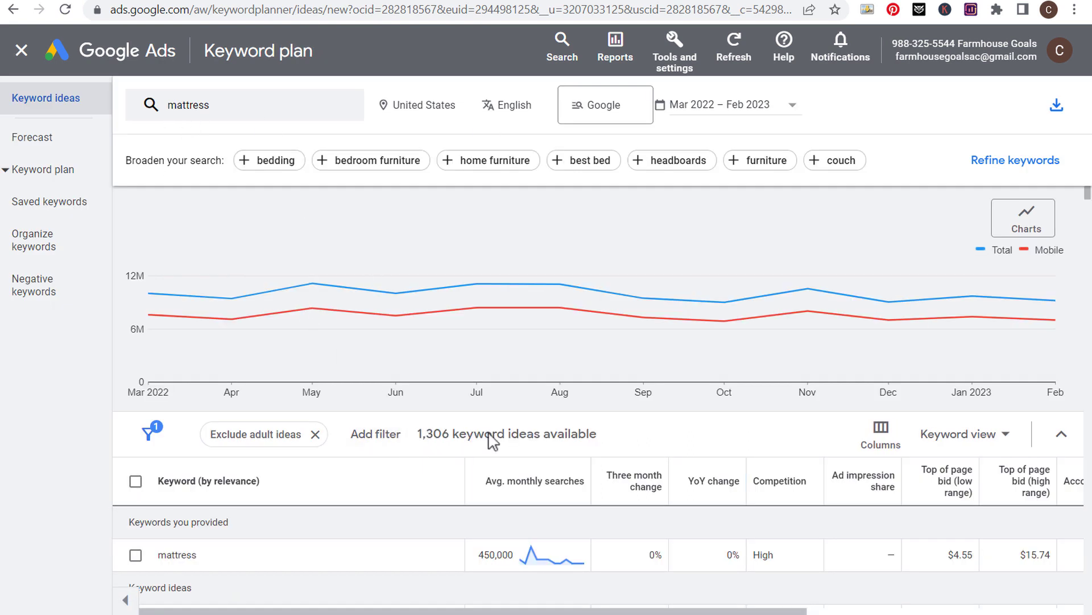
pyautogui.moveTo(333, 312)
pyautogui.moveTo(238, 303)
pyautogui.click(375, 435)
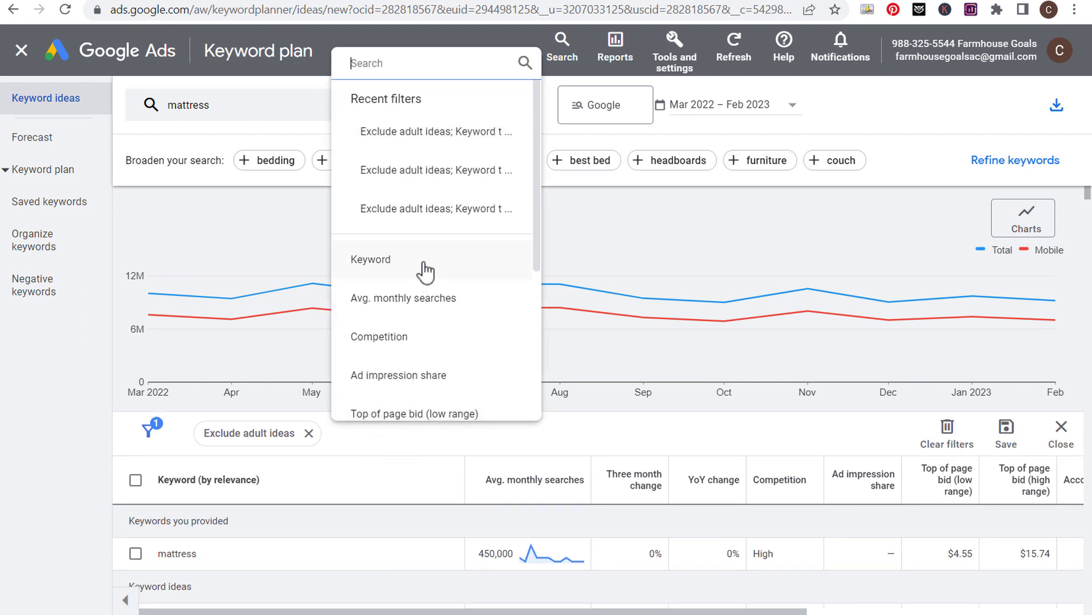
pyautogui.click(426, 272)
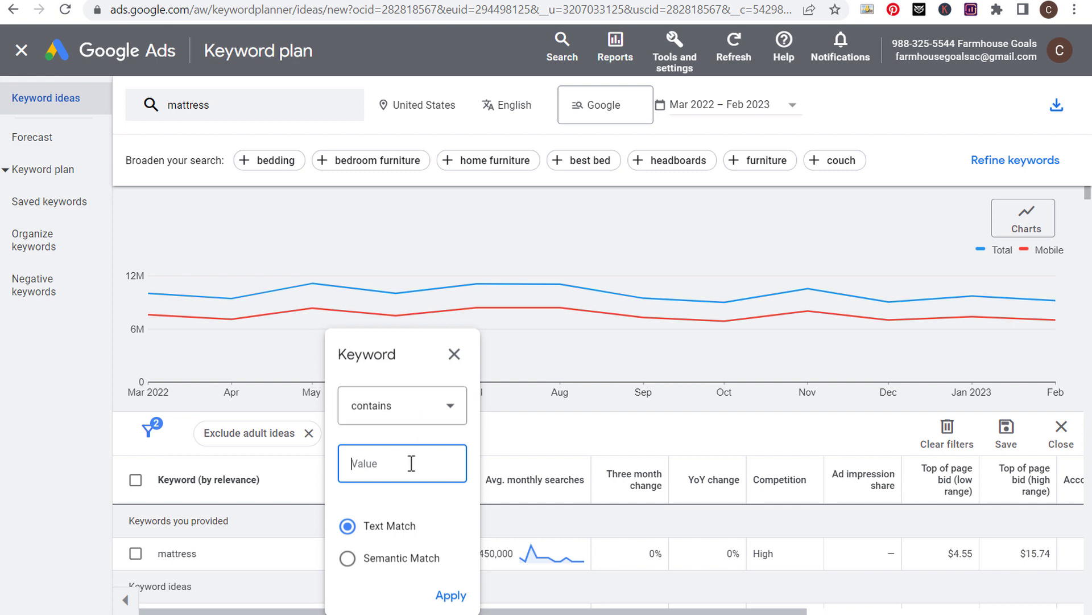
pyautogui.click(453, 353)
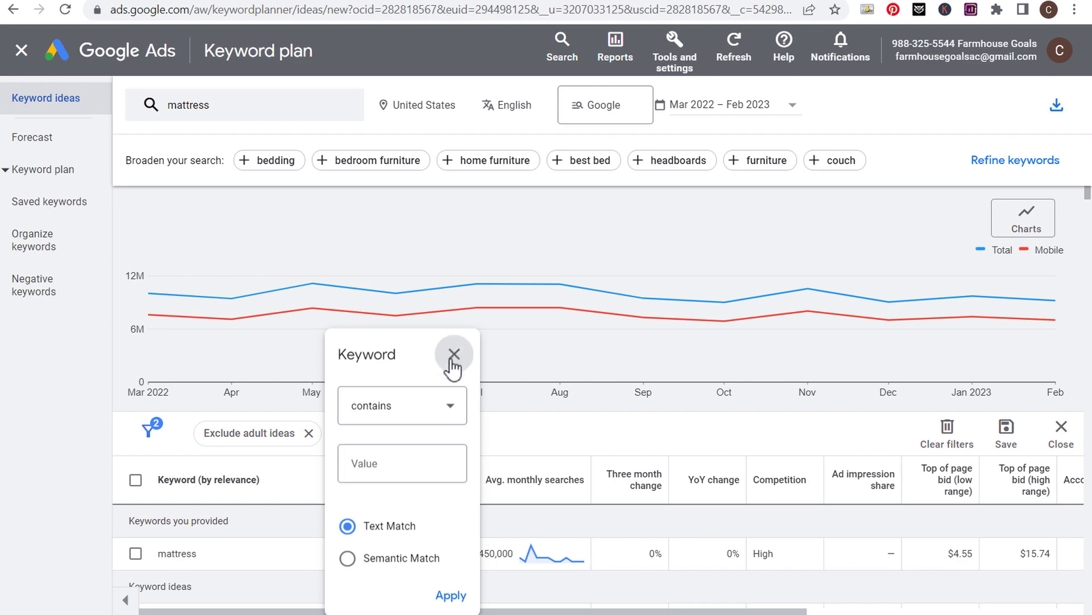
# - Sort the keyword ideas by average monthly searches and look through the list
pyautogui.scroll(-3, 354, 412)
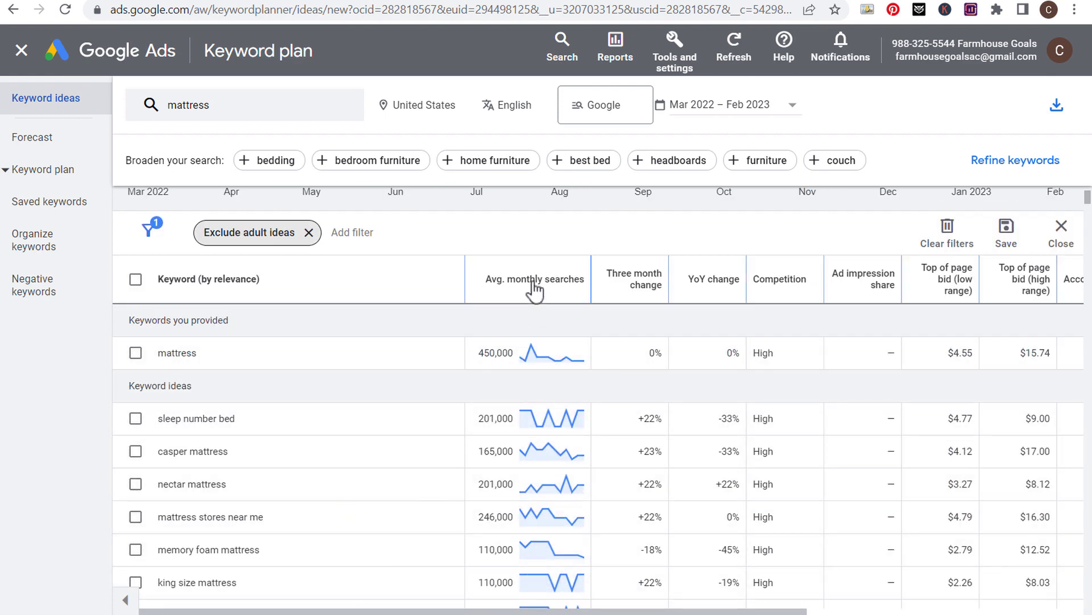
pyautogui.moveTo(506, 290)
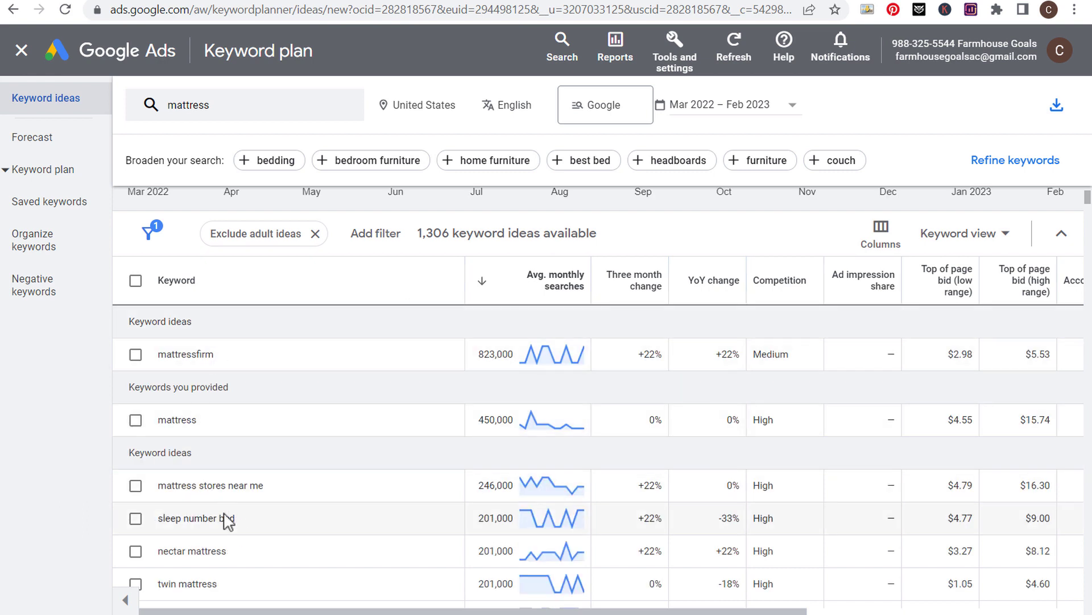
pyautogui.scroll(-4, 263, 519)
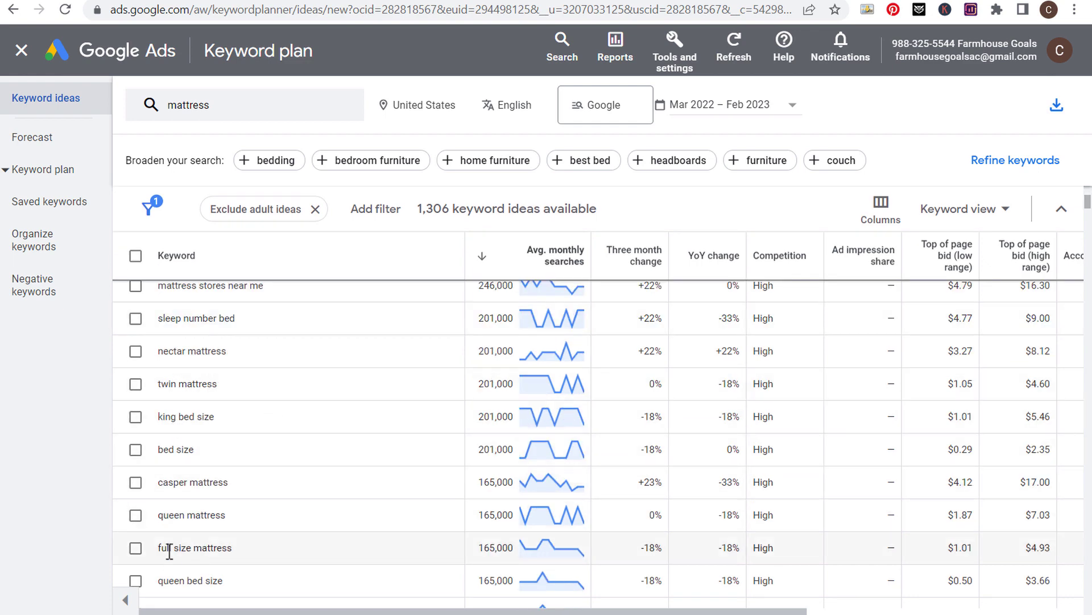
pyautogui.scroll(4, 273, 512)
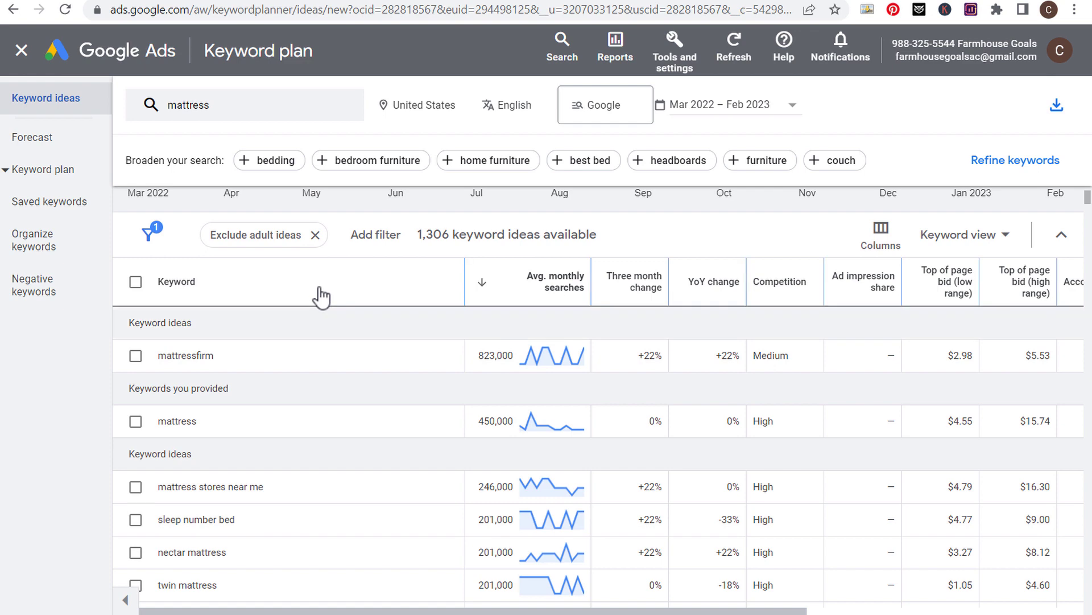
# - Filter the keyword ideas to those whose keyword text contains "mattress", using Text Match
pyautogui.click(365, 238)
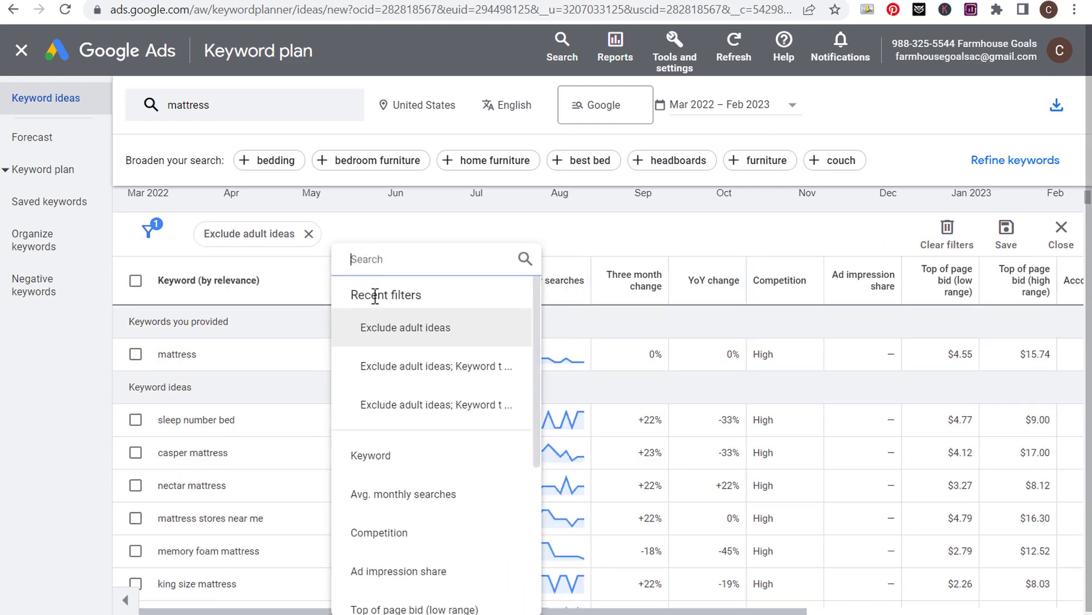
pyautogui.click(391, 458)
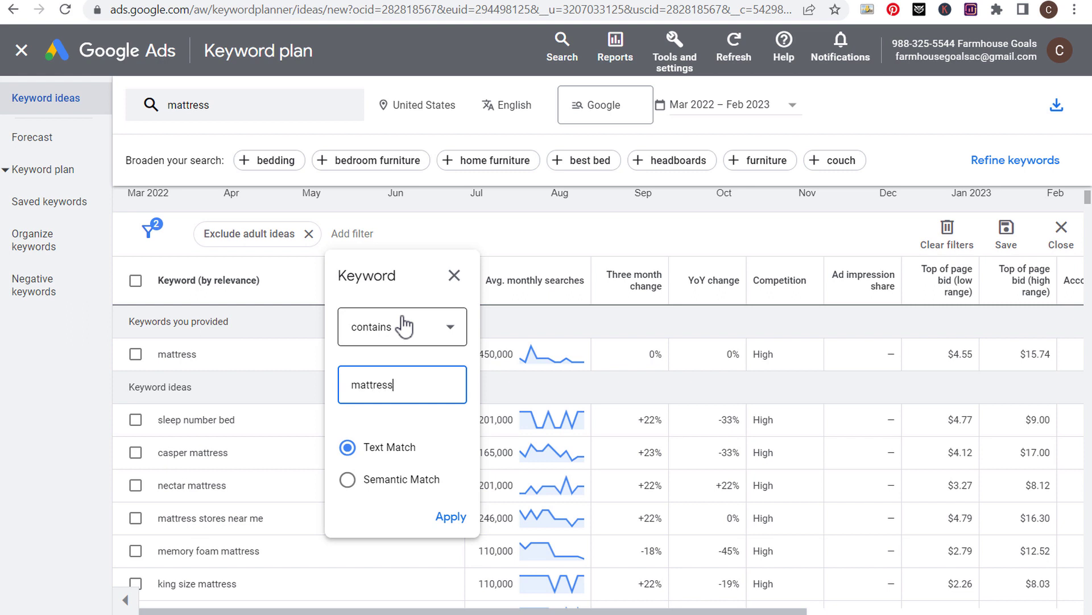
pyautogui.click(451, 516)
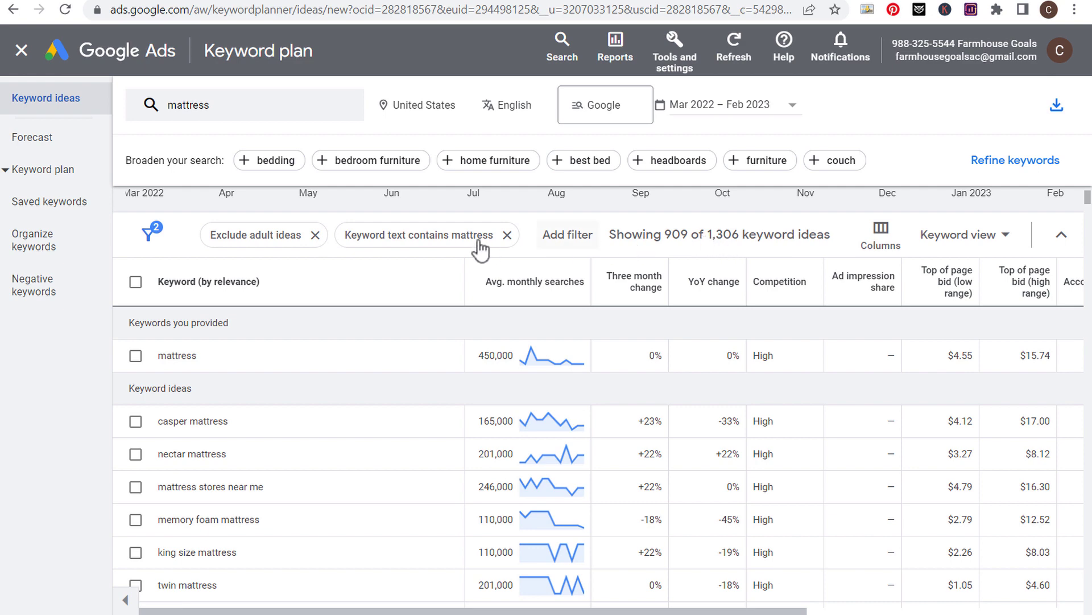
# - Add a filter for average monthly searches greater than or equal to 100
pyautogui.click(571, 235)
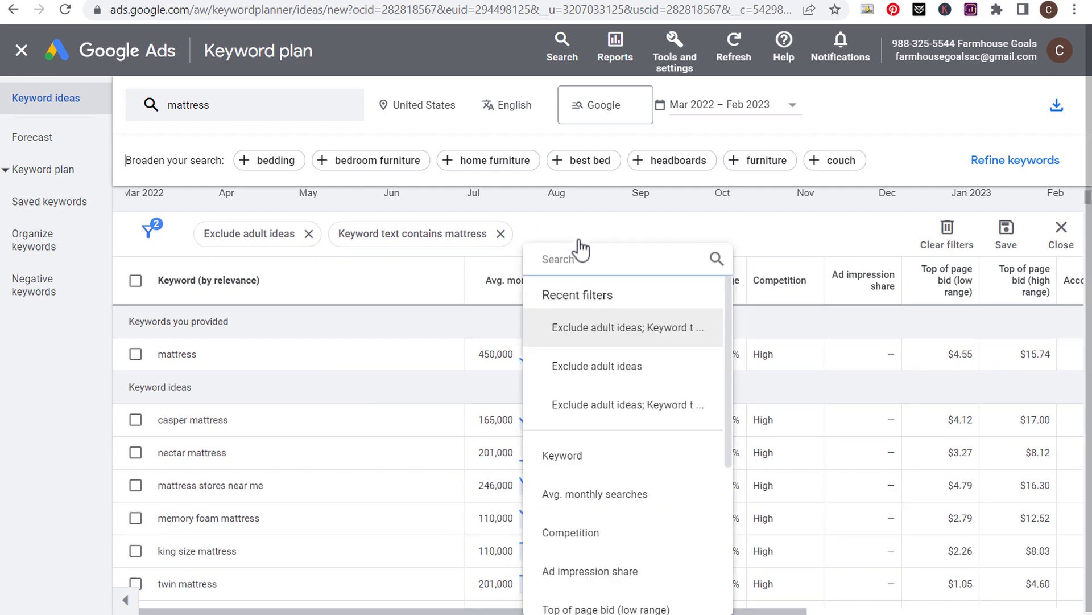
pyautogui.click(581, 493)
pyautogui.click(603, 326)
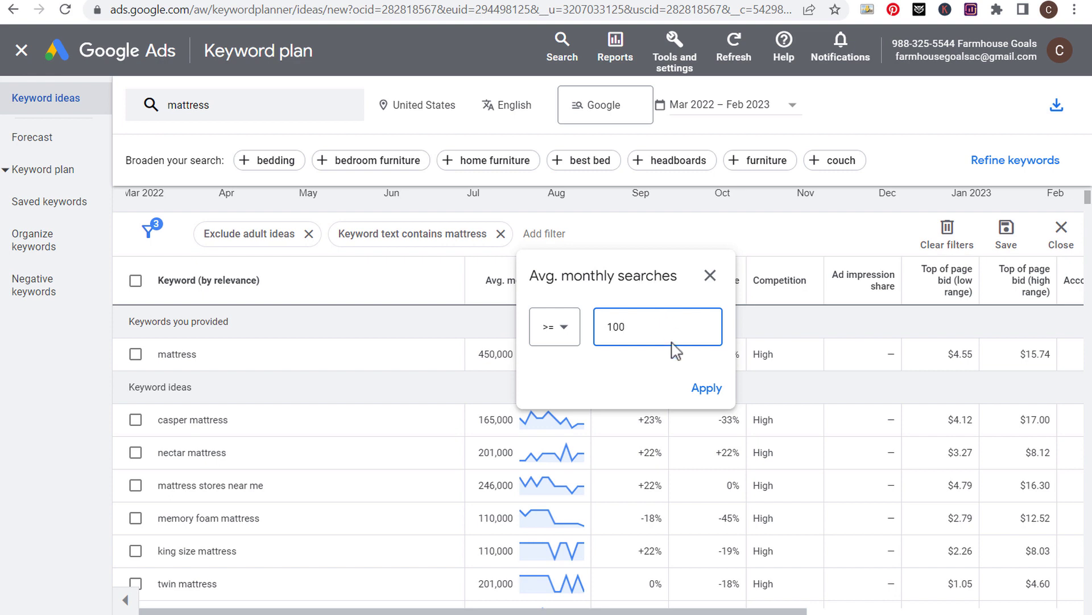
pyautogui.click(704, 390)
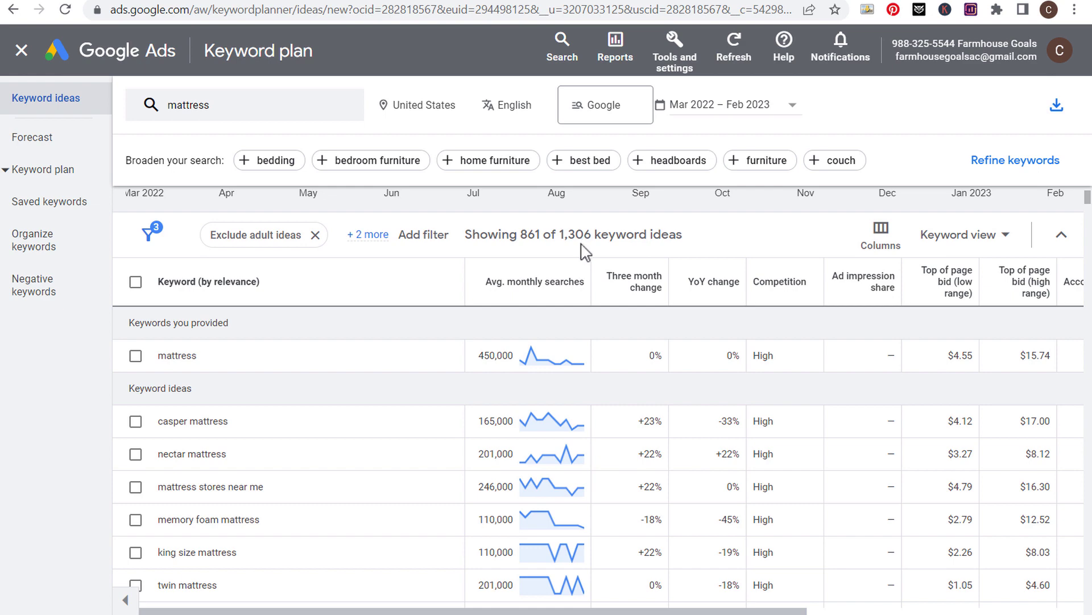
# - Refine the keyword ideas by excluding all names in the Brand list of the Brand group
pyautogui.click(1002, 162)
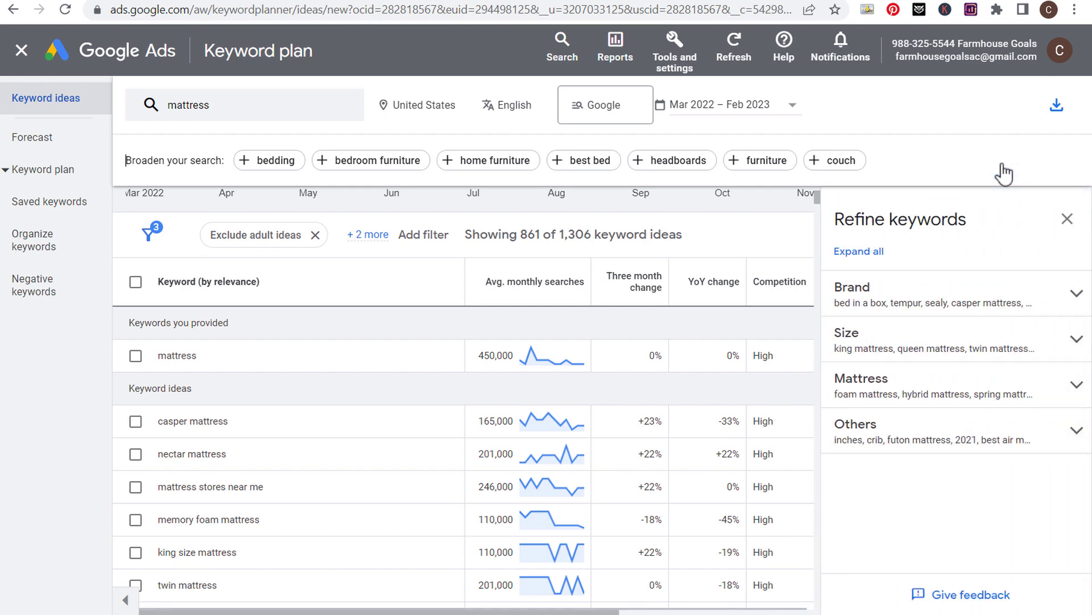
pyautogui.click(1079, 294)
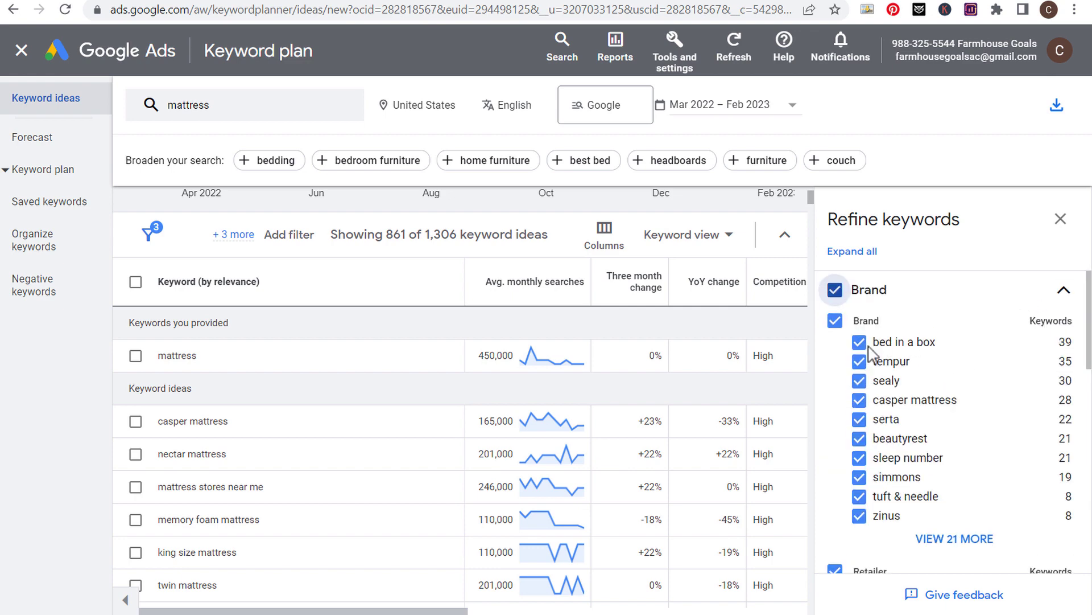
pyautogui.click(835, 322)
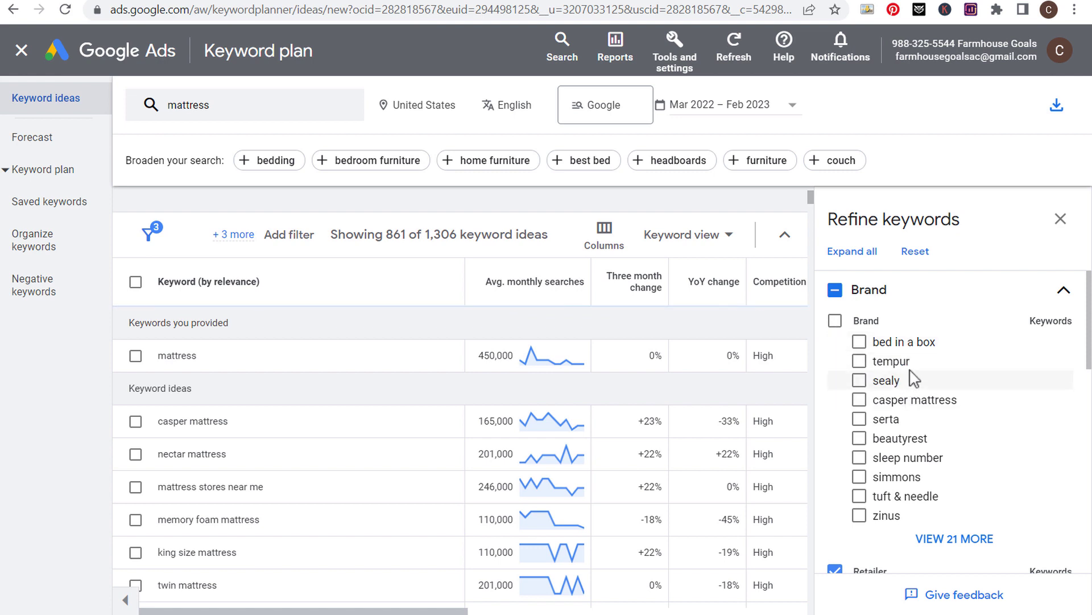
# - Exclude all Retailer and Other Brands keywords as well, check the Others concepts, and close the keyword refinements
pyautogui.moveTo(1087, 300); pyautogui.dragTo(1087, 364)
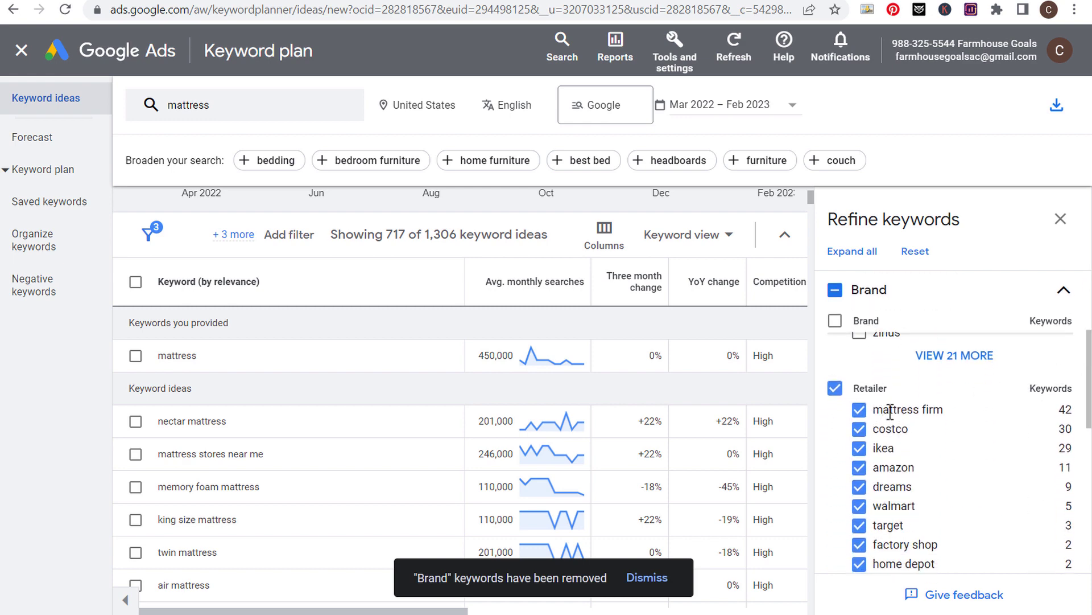
pyautogui.click(837, 390)
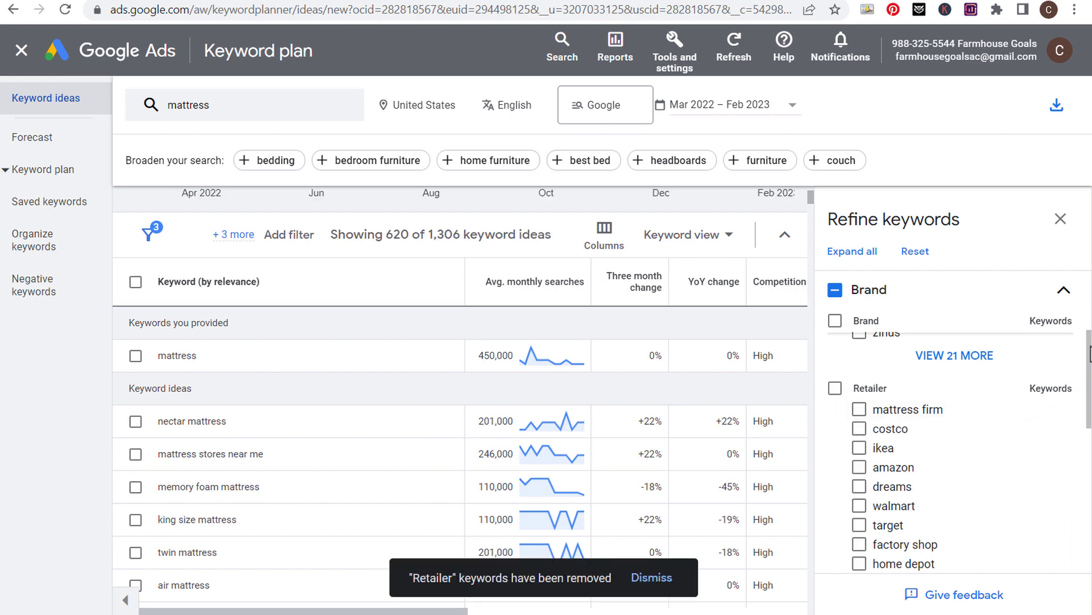
pyautogui.moveTo(1089, 353); pyautogui.dragTo(1089, 447)
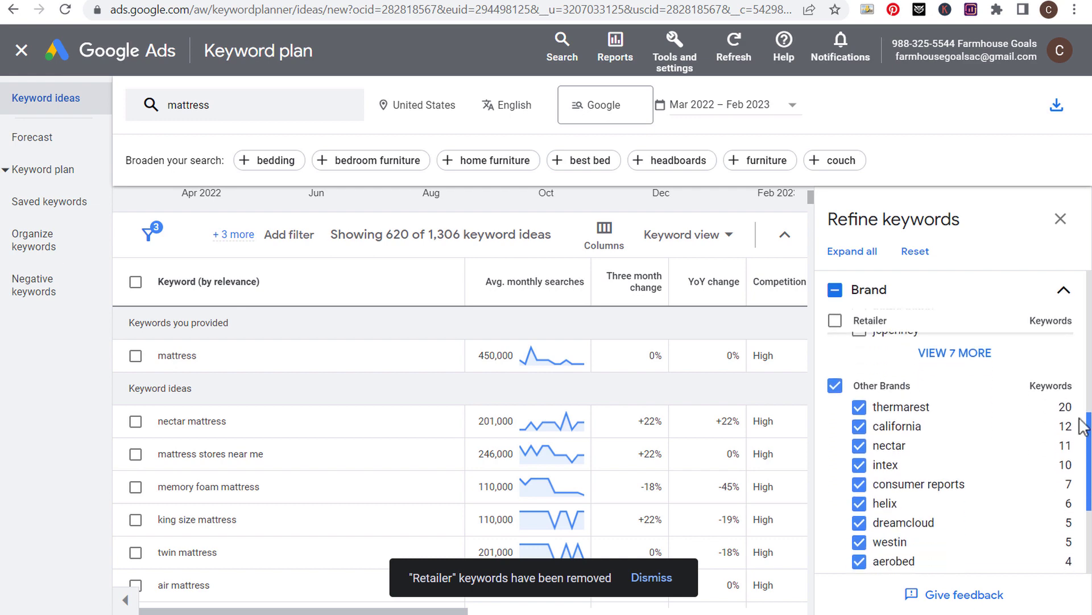
pyautogui.click(835, 385)
pyautogui.moveTo(1087, 444); pyautogui.dragTo(1088, 512)
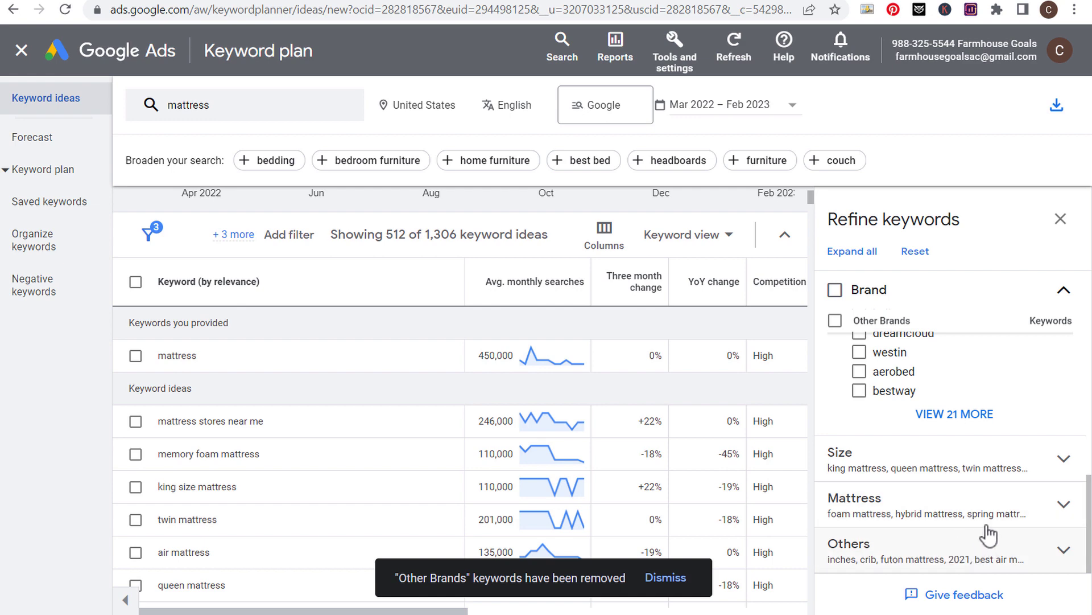
pyautogui.click(1023, 554)
pyautogui.scroll(-3, 977, 449)
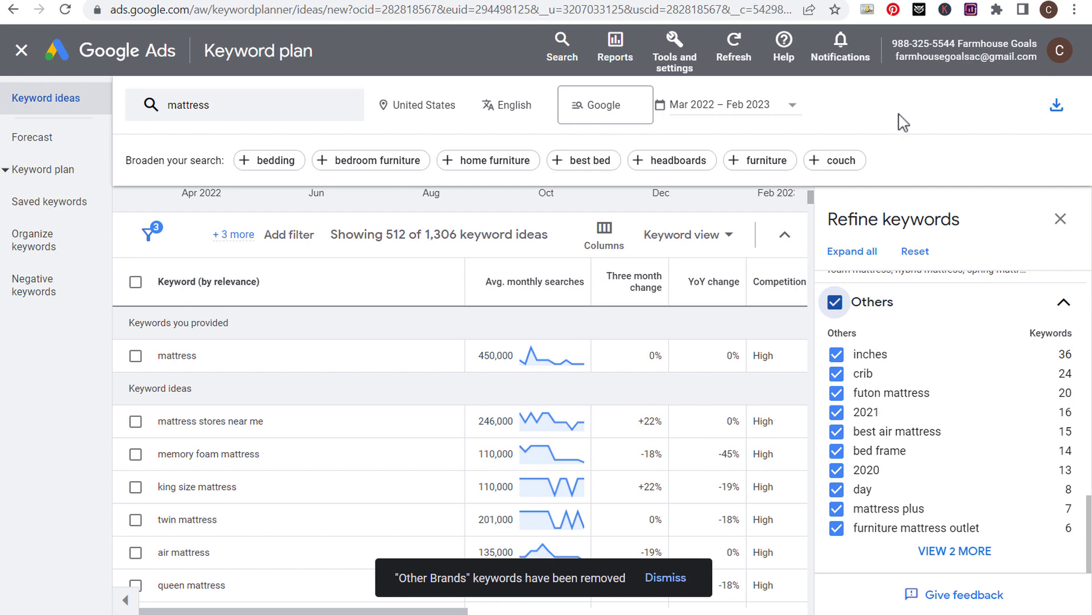
pyautogui.click(1060, 219)
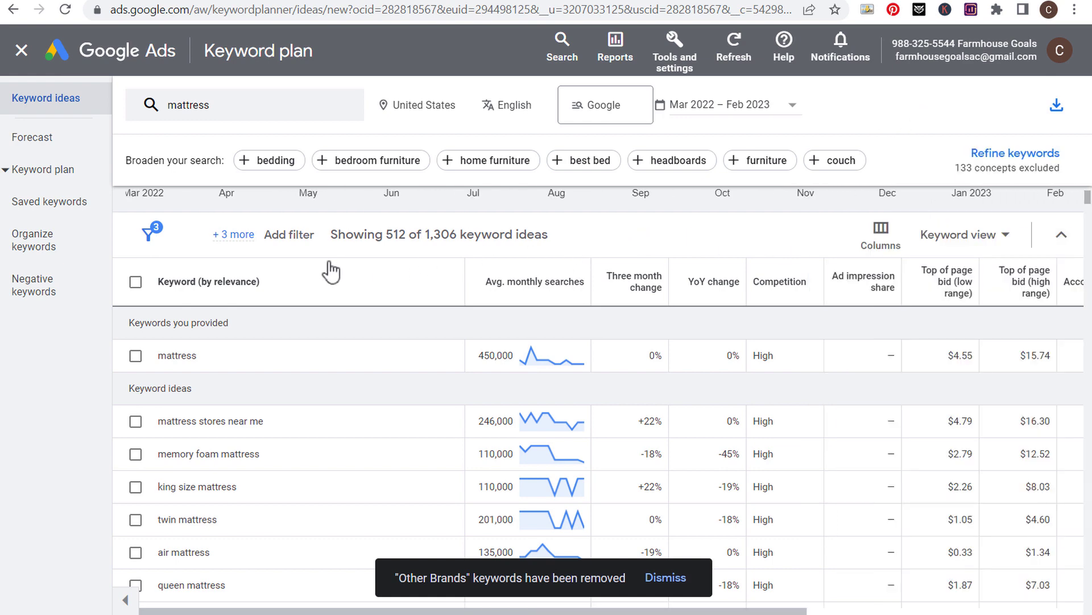
# - Filter out keywords whose text contains sale, affordable, cheap, 2020, 2021, stores, store or near me, and look through the remaining ideas
pyautogui.click(289, 241)
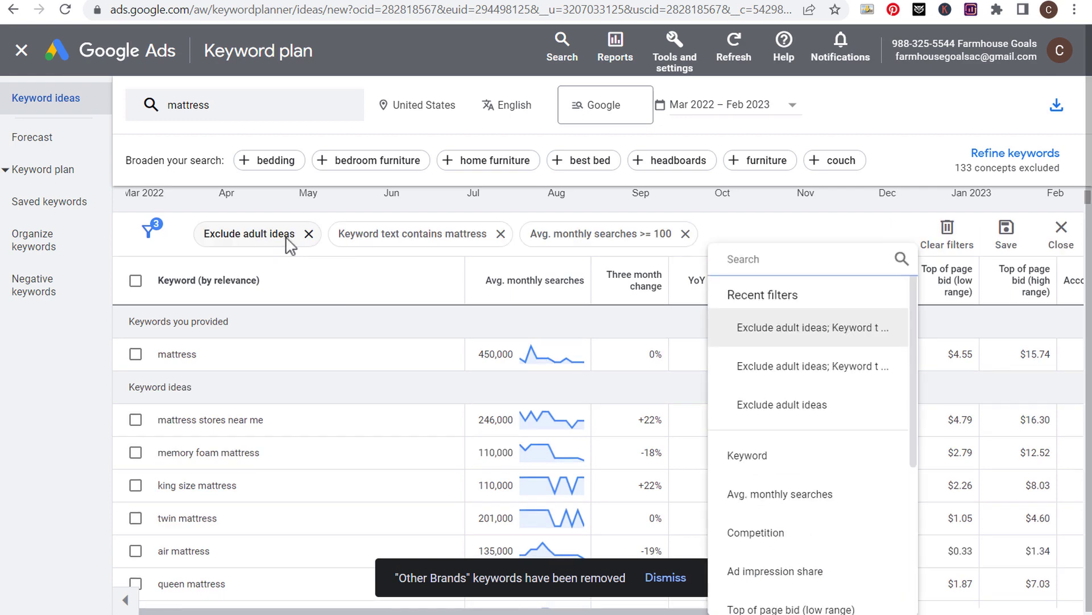
pyautogui.click(842, 464)
pyautogui.click(802, 328)
pyautogui.click(785, 315)
pyautogui.click(788, 388)
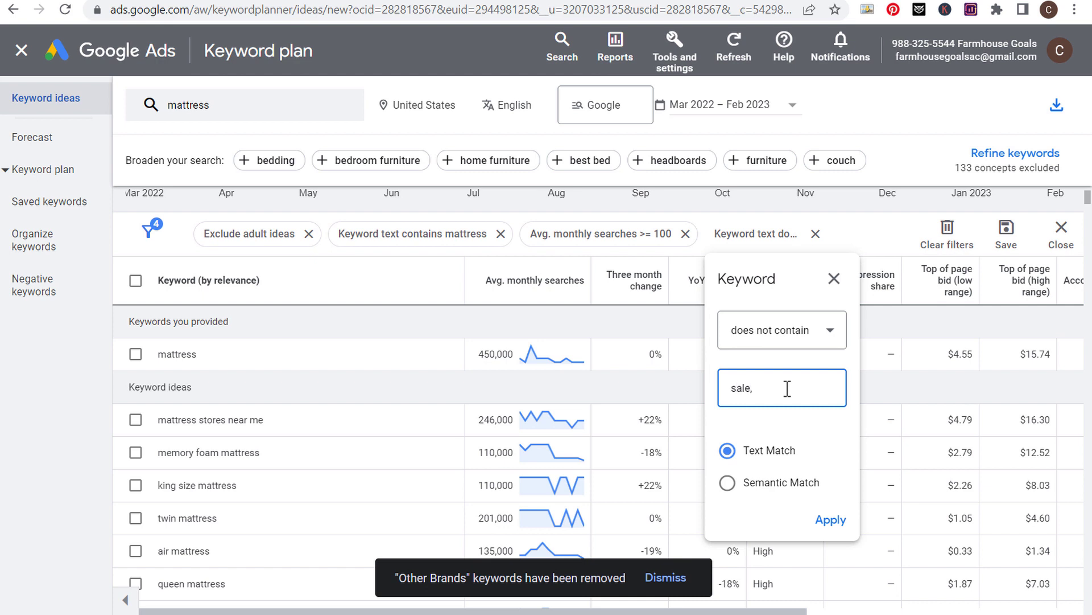
pyautogui.write('sale, affordable, cheap, 2020, 2021,')
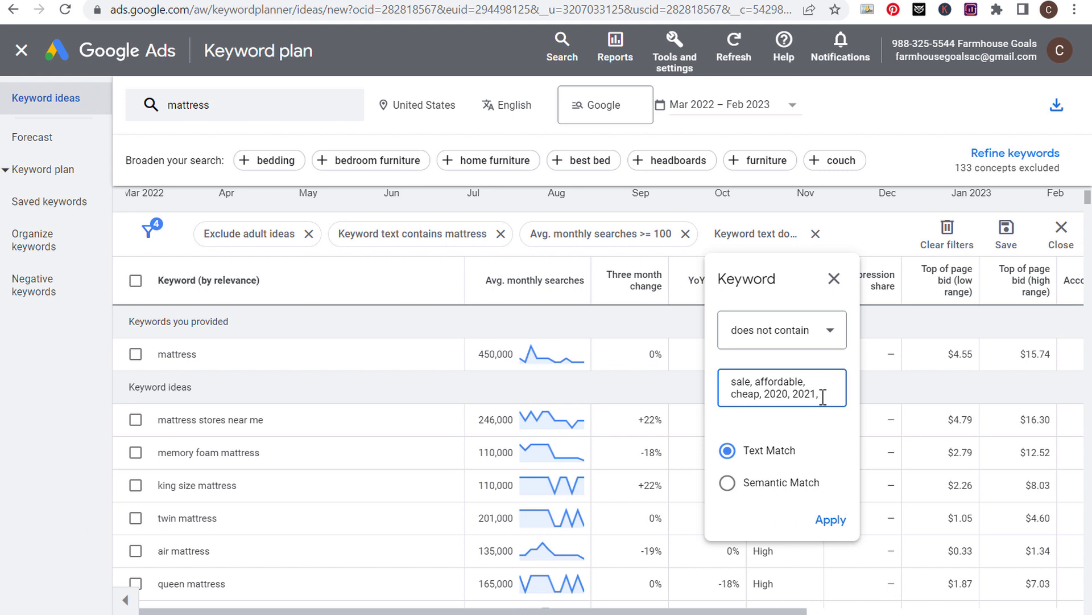
pyautogui.write(' stores, store, near me')
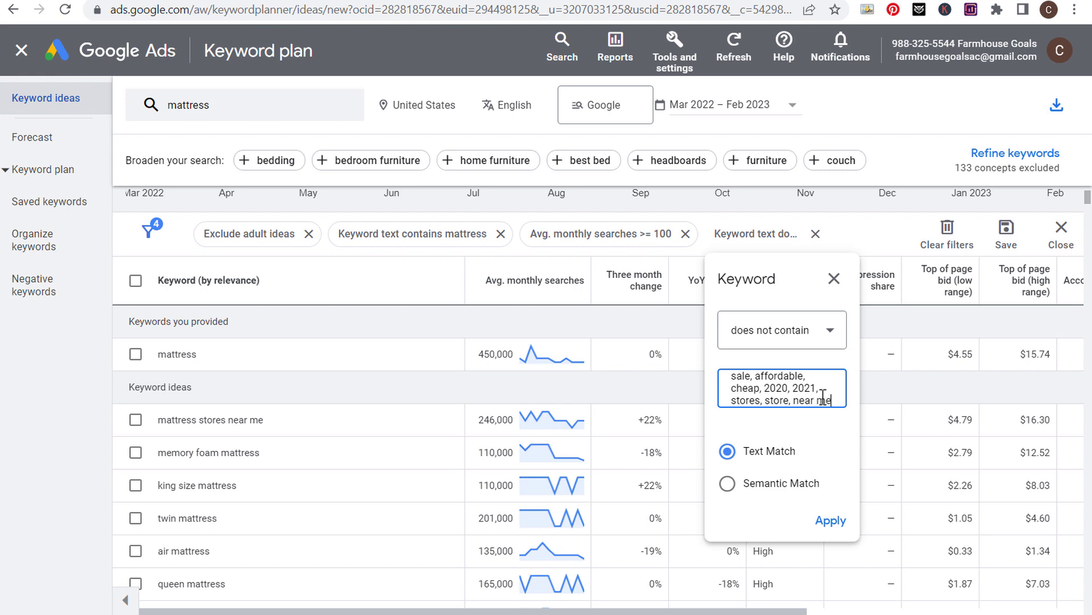
pyautogui.click(831, 520)
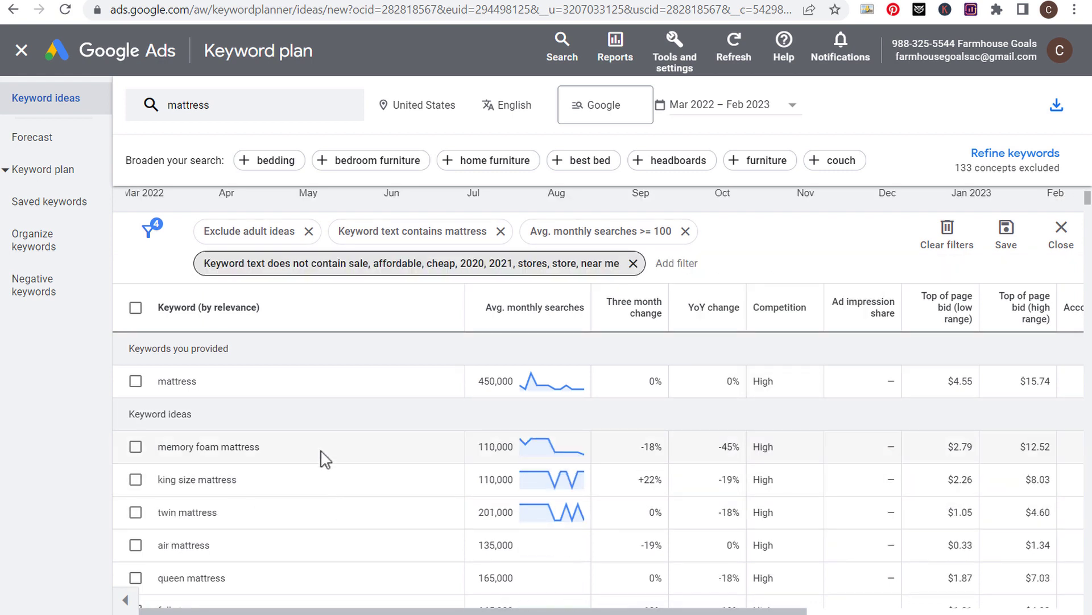
pyautogui.scroll(-7, 339, 475)
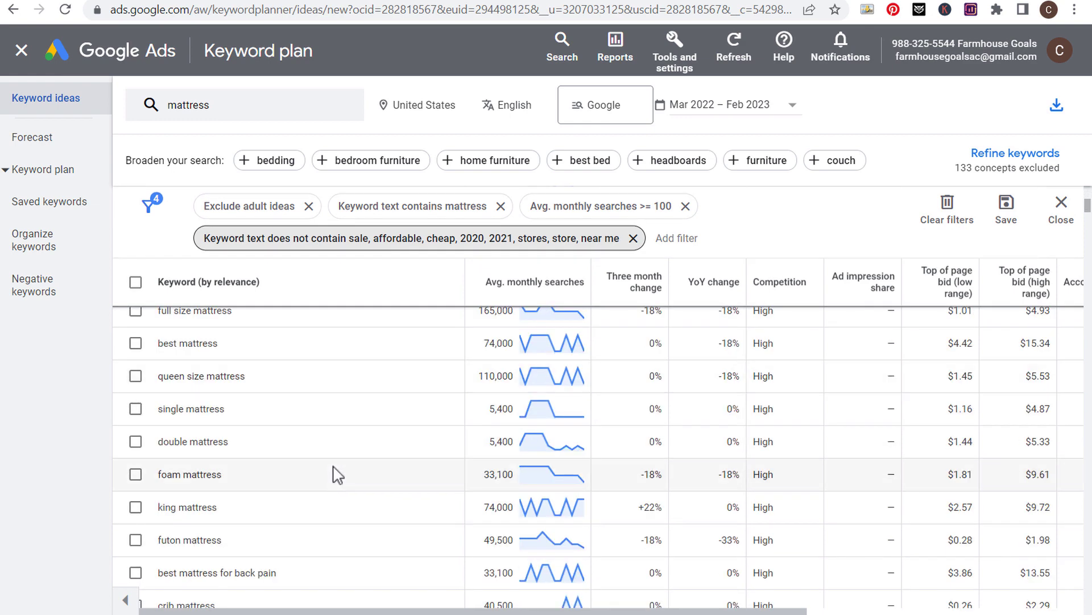
pyautogui.scroll(-3, 345, 475)
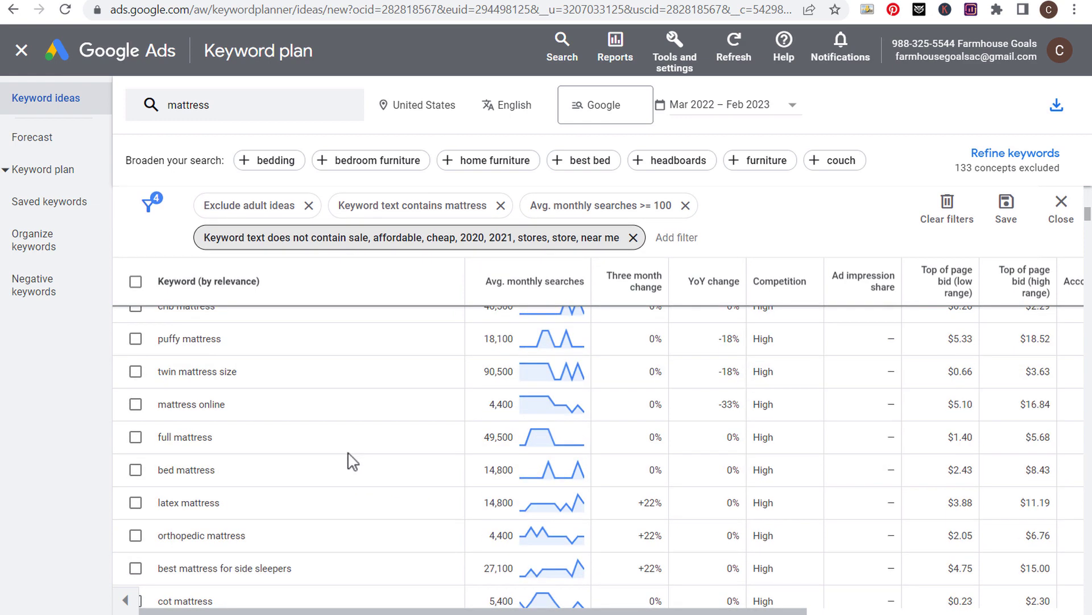
# - Look further through the keyword ideas and add price to the terms of the does-not-contain keyword text filter
pyautogui.scroll(-5, 344, 455)
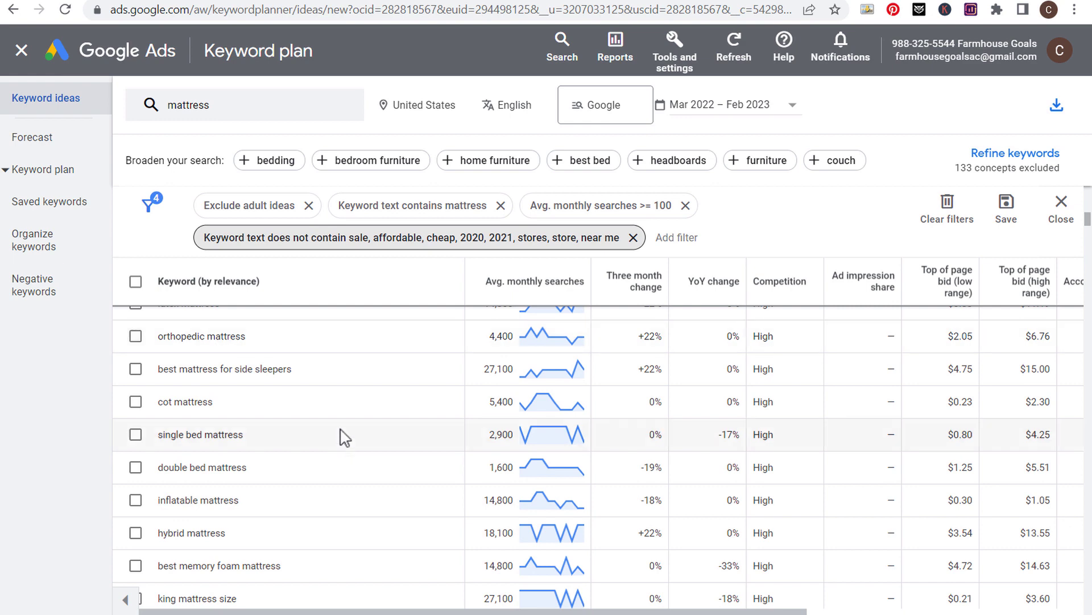
pyautogui.scroll(-5, 341, 404)
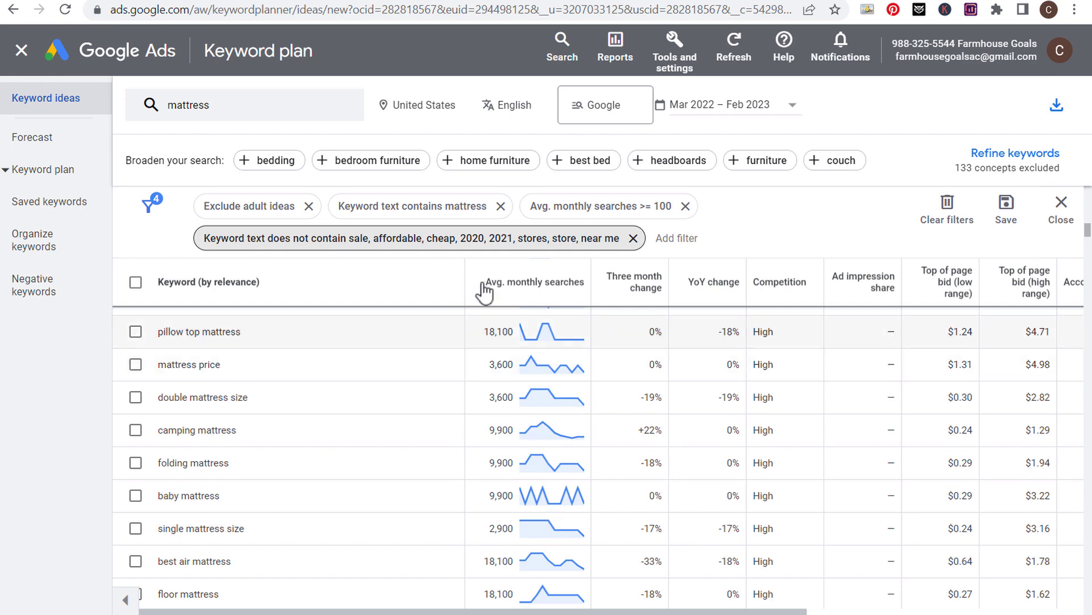
pyautogui.click(495, 239)
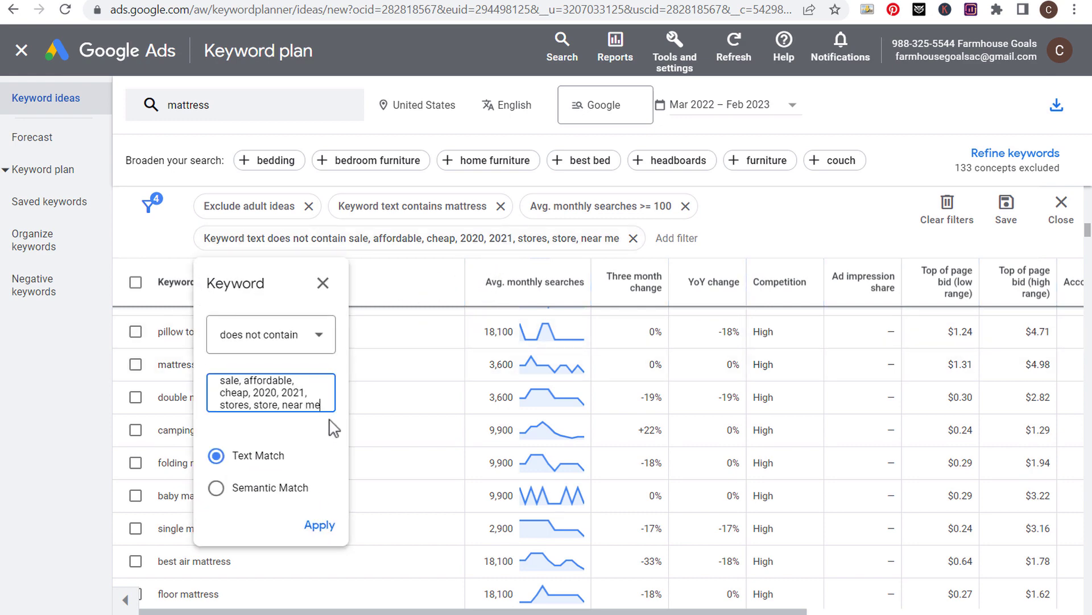
pyautogui.write(', price')
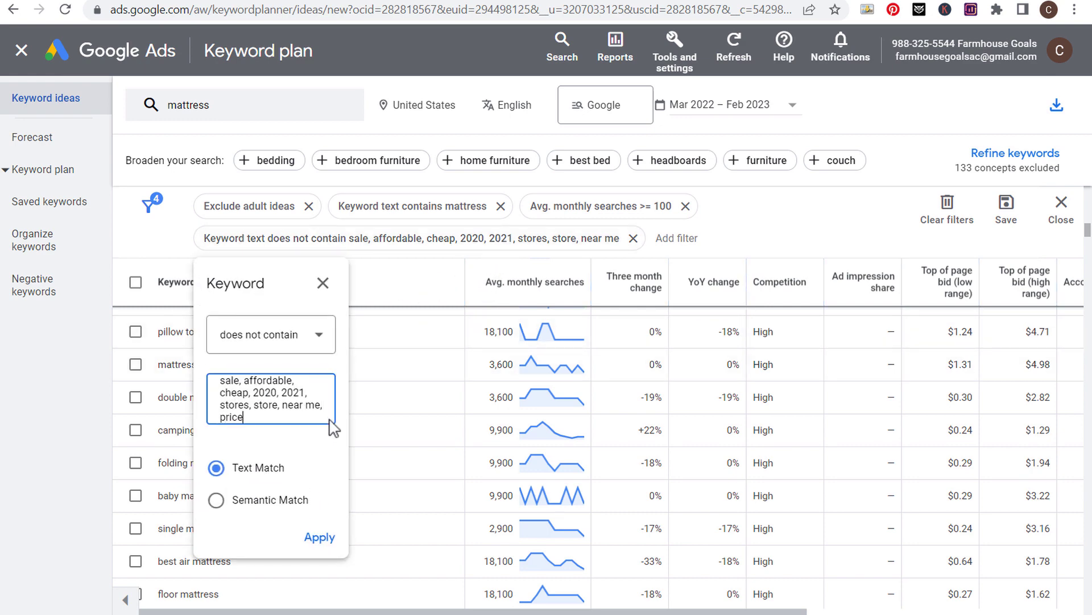
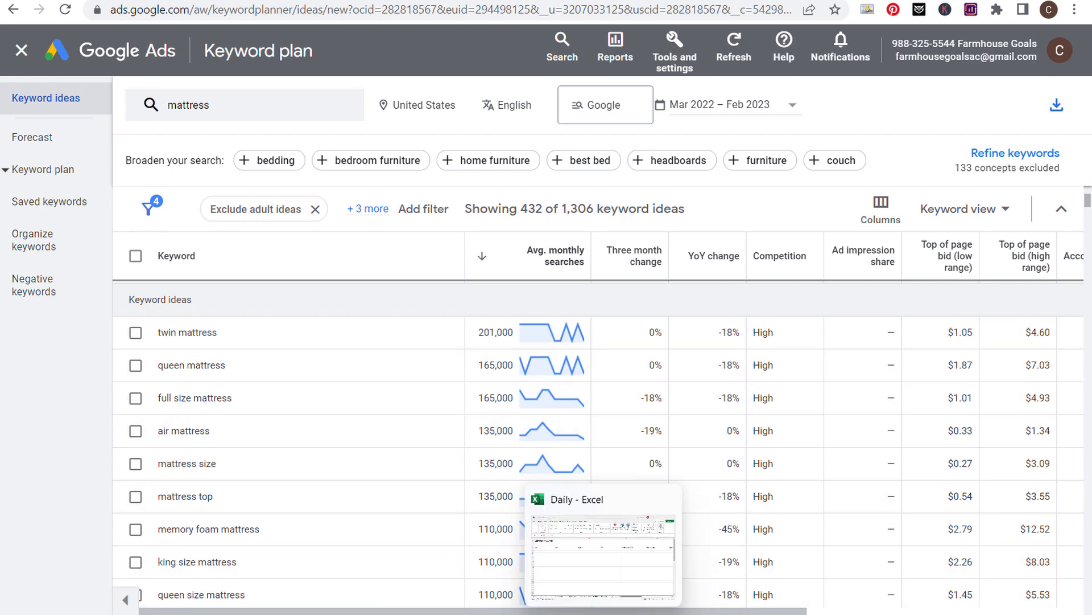
# - Switch to the Mattress sheet in Excel and review the category headings from Twin through Air
pyautogui.click(603, 603)
pyautogui.click(49, 214)
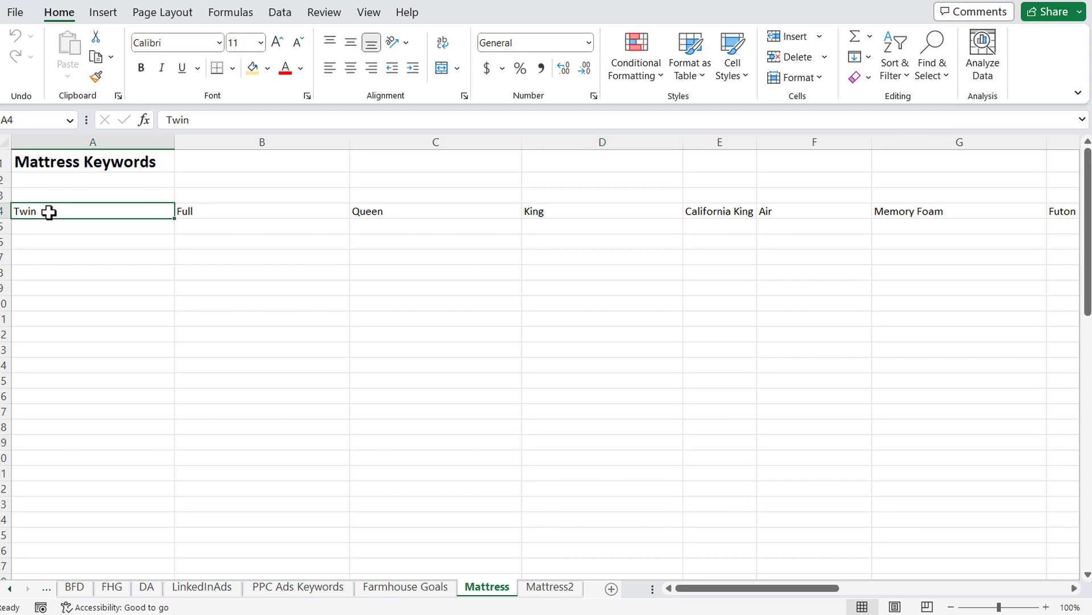
pyautogui.click(270, 216)
pyautogui.click(422, 224)
pyautogui.click(565, 197)
pyautogui.click(569, 211)
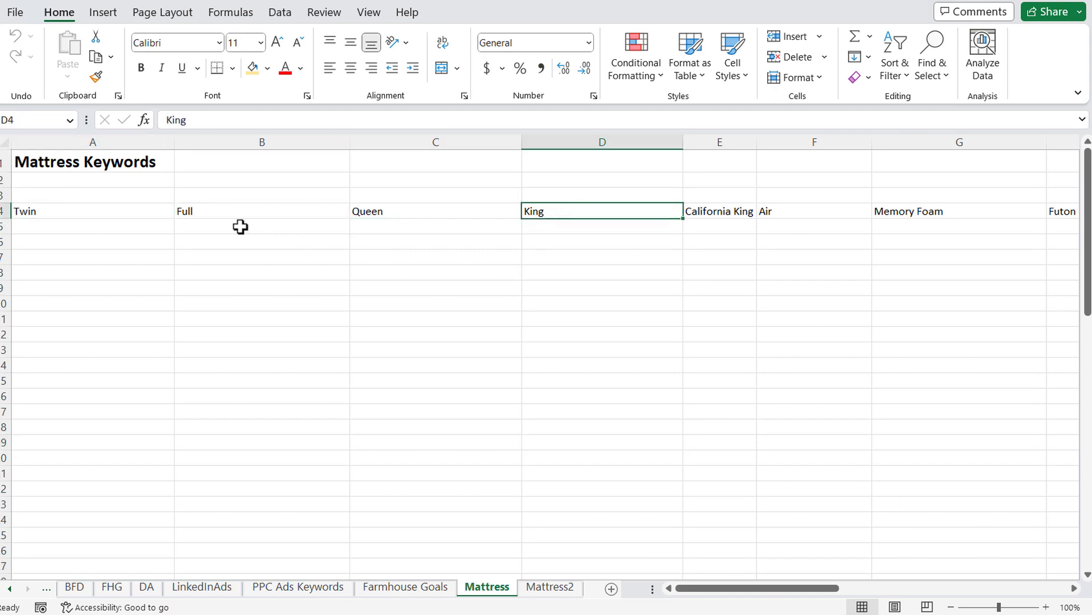
pyautogui.click(737, 212)
pyautogui.click(803, 212)
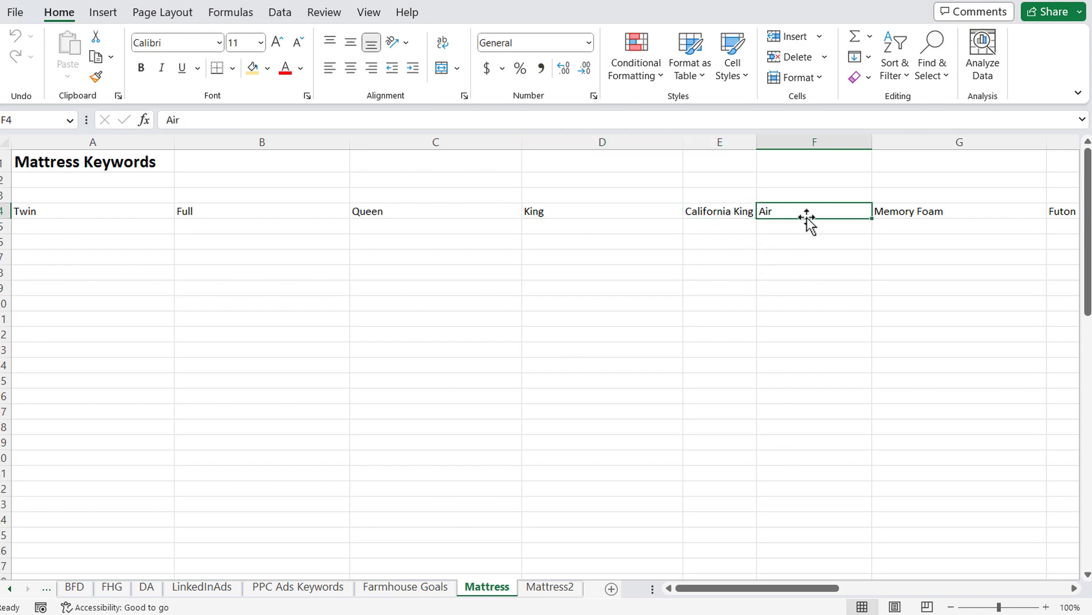
# - Review the remaining mattress category headings in row 4, from Memory Foam through Daybed
pyautogui.moveTo(774, 590); pyautogui.dragTo(847, 590)
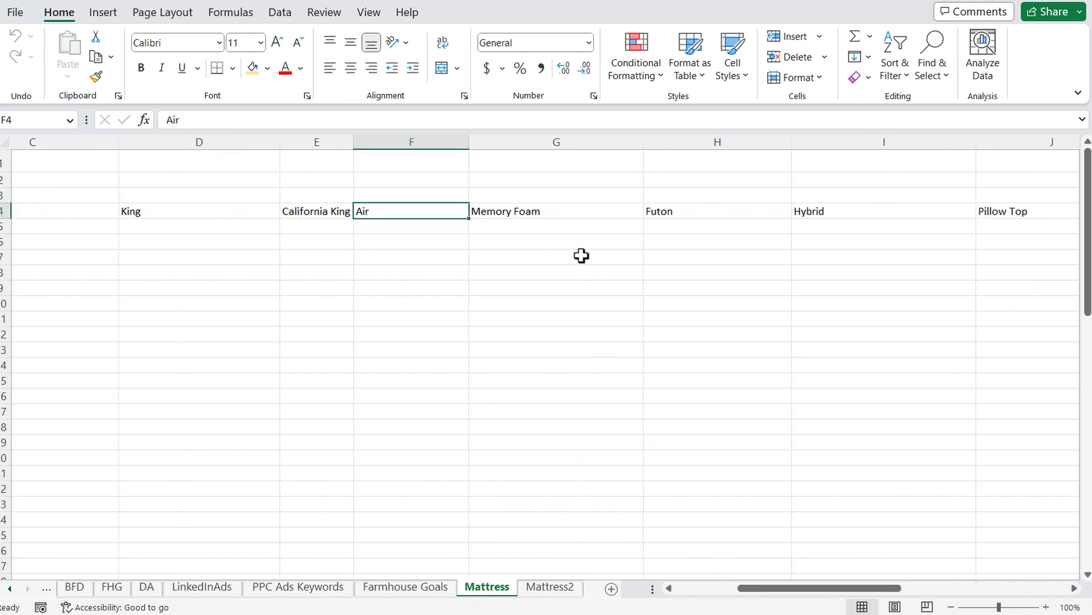
pyautogui.click(684, 208)
pyautogui.click(878, 214)
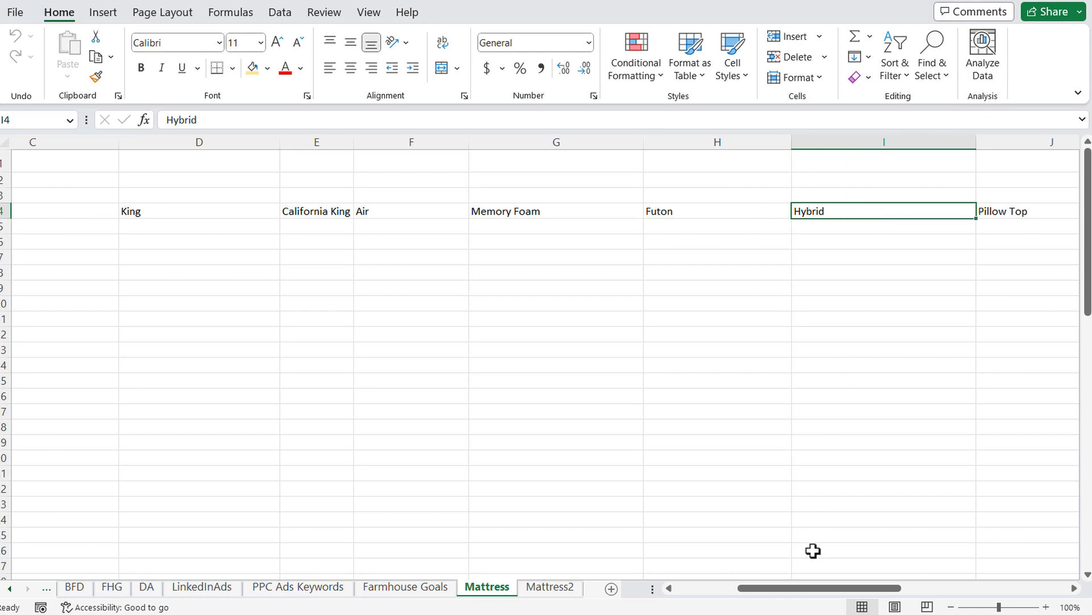
pyautogui.moveTo(818, 594); pyautogui.dragTo(902, 593)
pyautogui.click(441, 210)
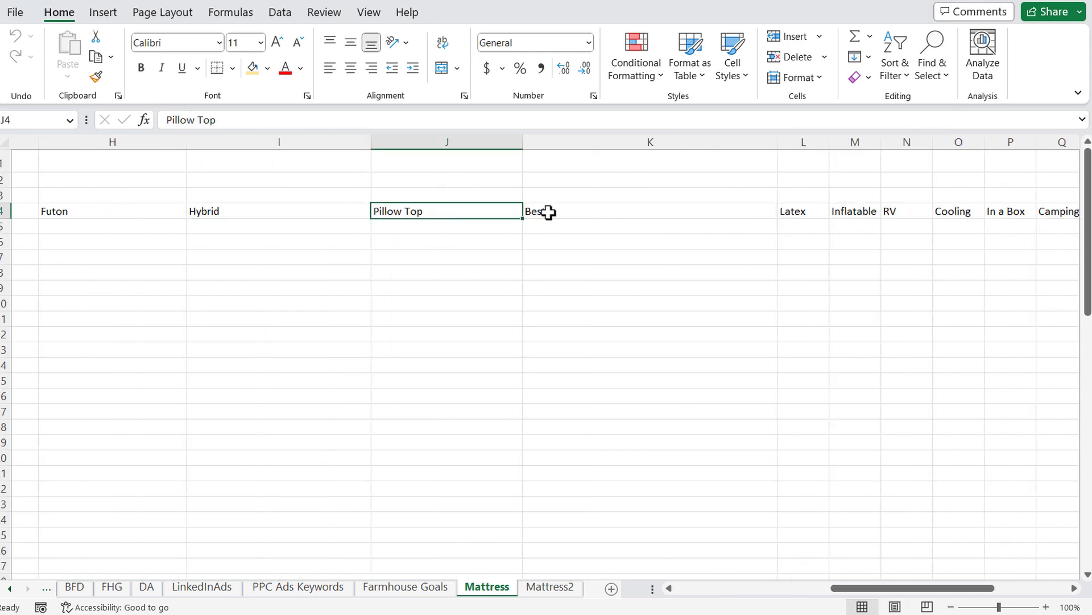
pyautogui.click(673, 208)
pyautogui.moveTo(911, 590); pyautogui.dragTo(1005, 586)
pyautogui.moveTo(326, 211); pyautogui.dragTo(842, 210)
pyautogui.click(854, 210)
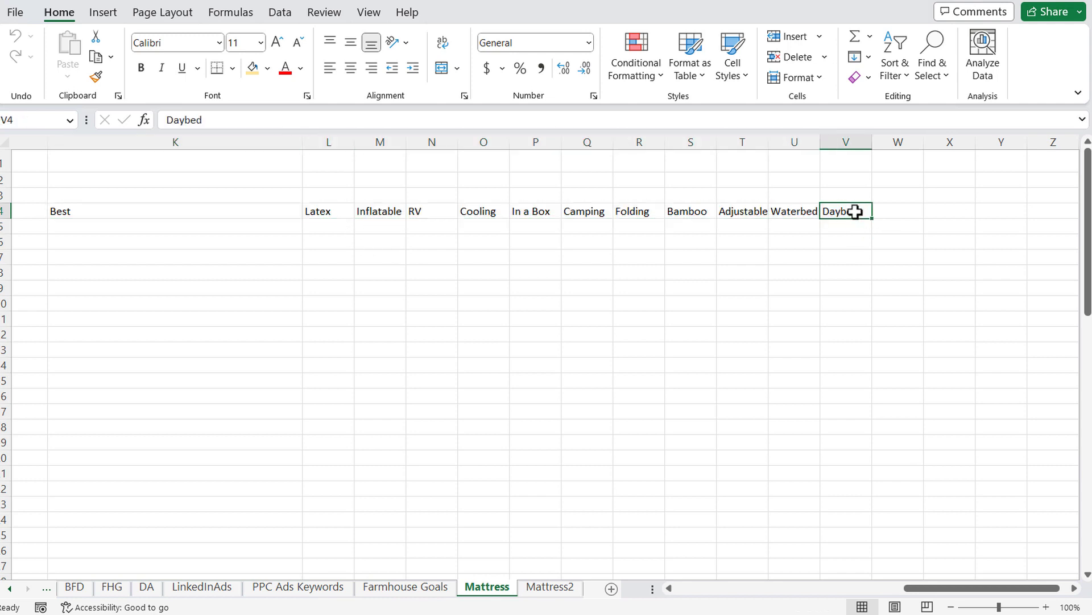
# - Go back over the headings from Waterbed to In a Box and return to the first columns of the sheet
pyautogui.click(815, 214)
pyautogui.click(749, 213)
pyautogui.click(702, 210)
pyautogui.click(651, 211)
pyautogui.click(597, 212)
pyautogui.click(541, 211)
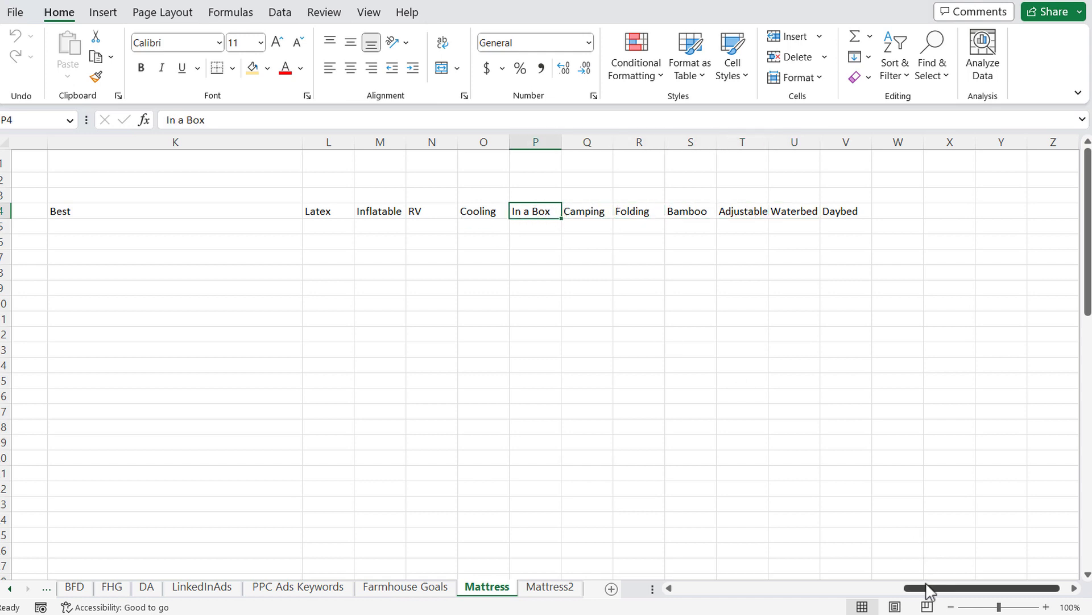
pyautogui.hscroll(-1, 928, 589)
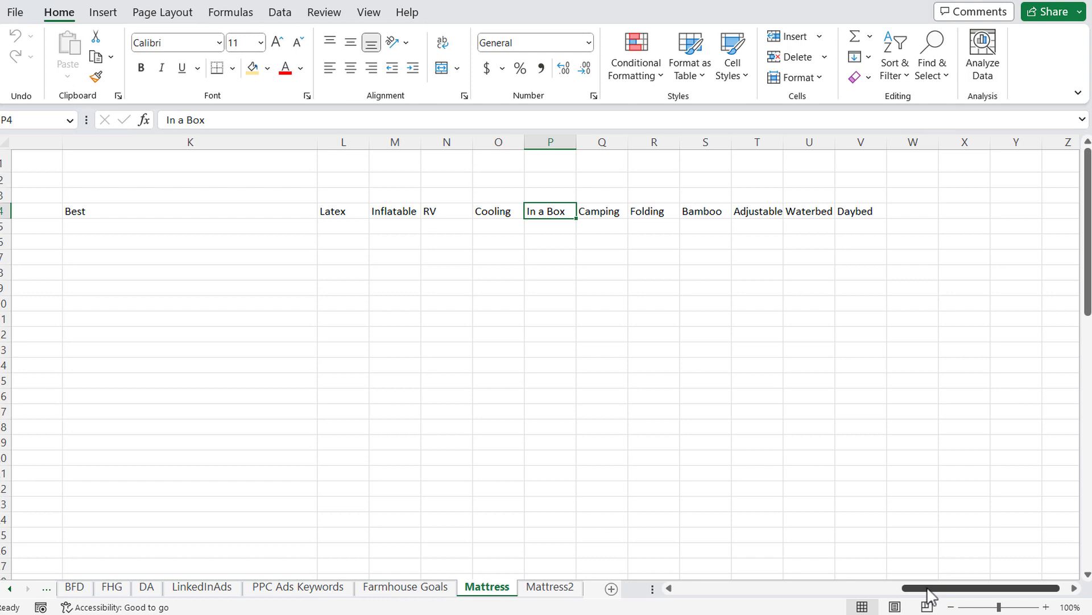
pyautogui.moveTo(926, 592); pyautogui.dragTo(652, 592)
# - Switch back to Keyword Planner and examine the highest-volume ideas for category themes, including memory foam mattress and mattress size
pyautogui.click(746, 546)
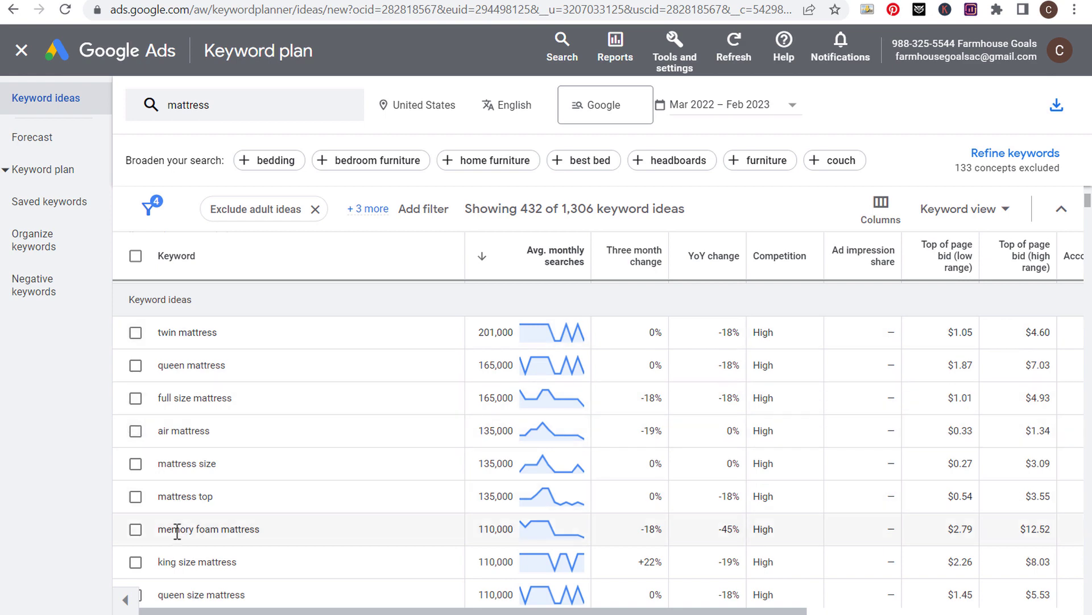
pyautogui.moveTo(163, 532); pyautogui.dragTo(258, 529)
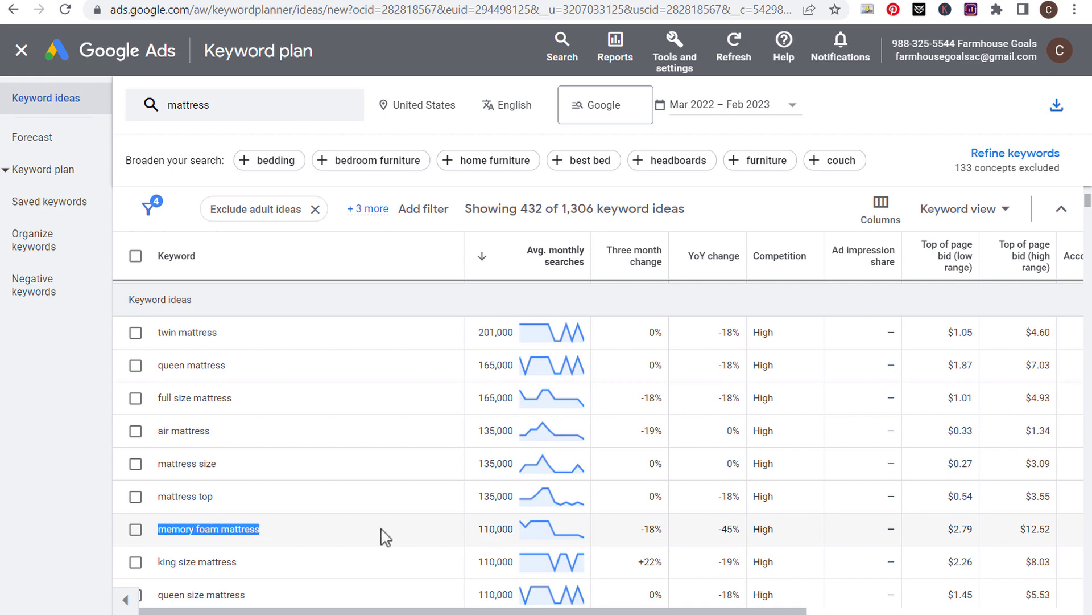
pyautogui.click(324, 540)
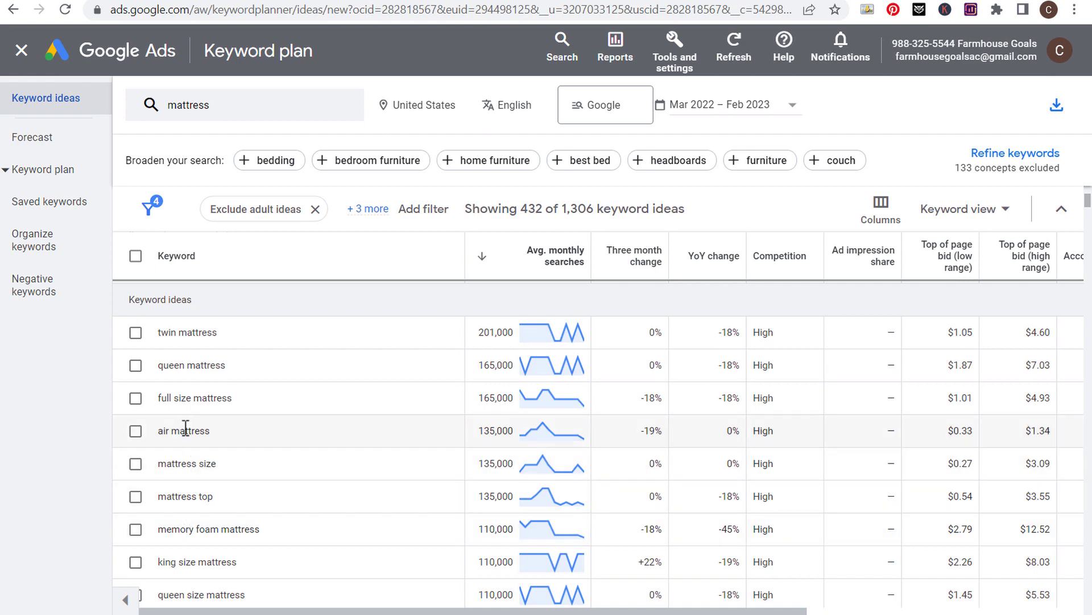
pyautogui.scroll(-2, 299, 445)
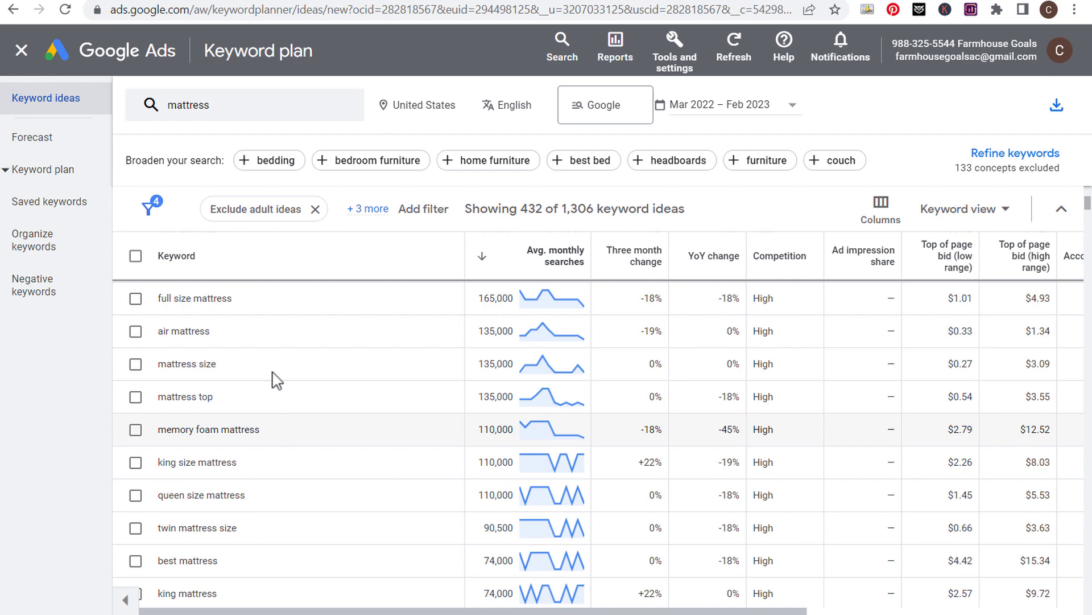
pyautogui.moveTo(164, 365); pyautogui.dragTo(219, 365)
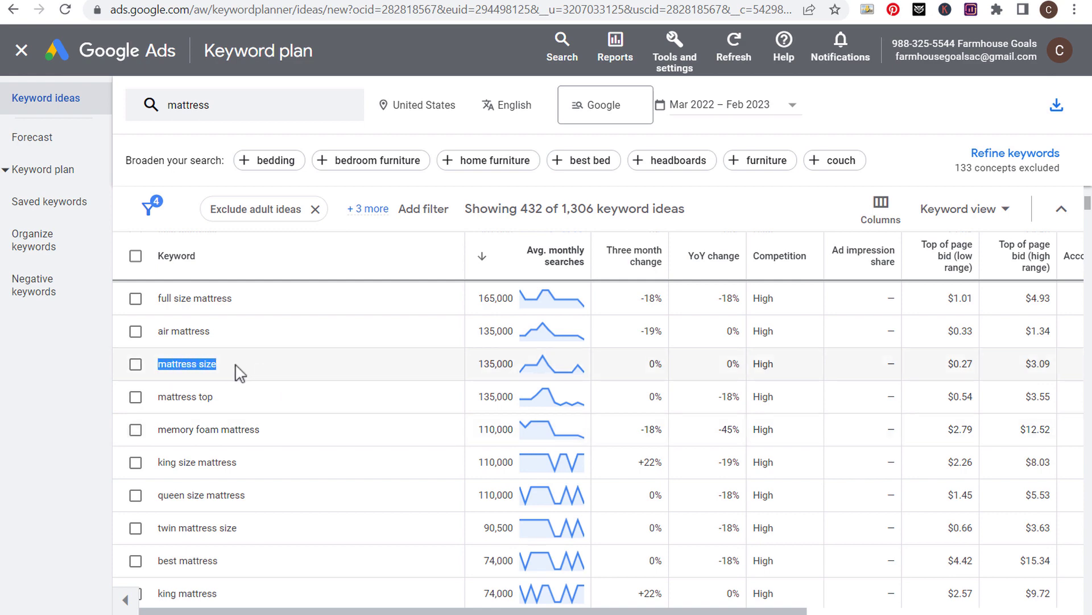
pyautogui.click(245, 373)
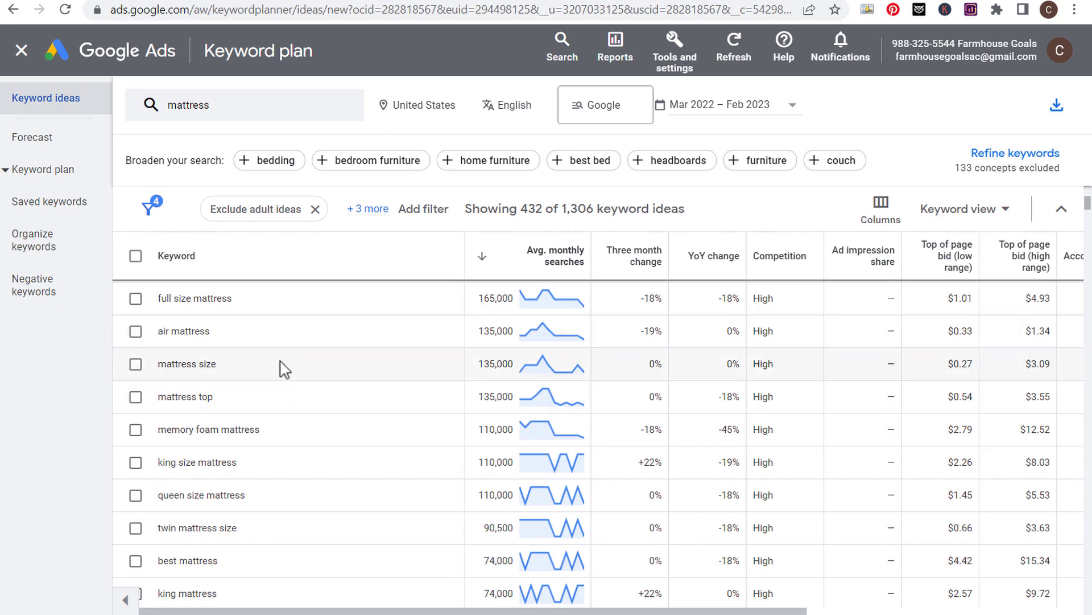
pyautogui.scroll(-2, 283, 367)
pyautogui.scroll(-2, 287, 370)
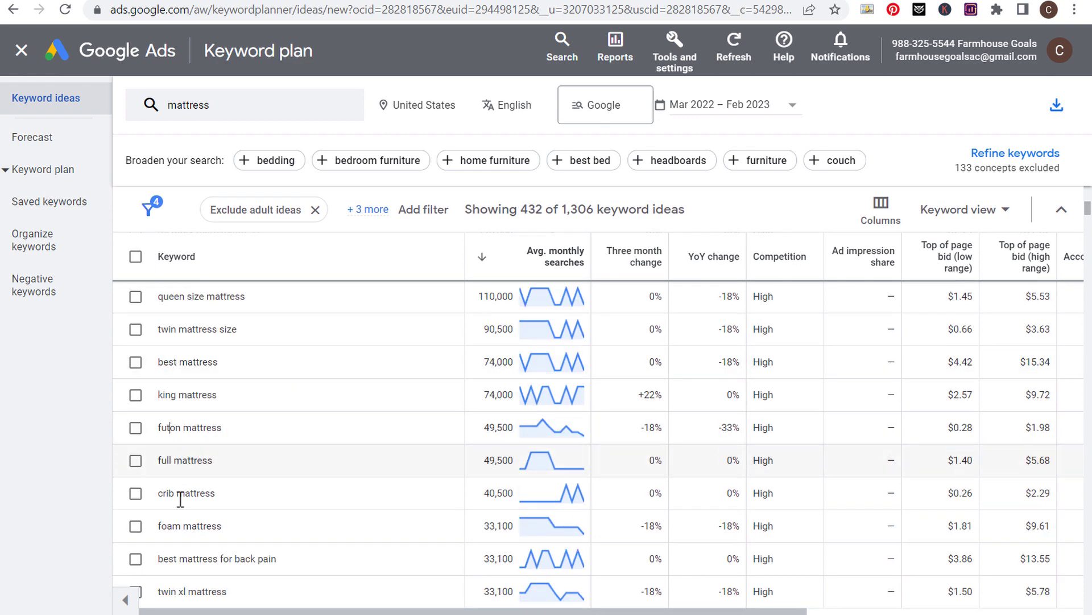
# - Examine the idea best mattress for back pain among the high-volume keywords as a possible best mattress topic
pyautogui.scroll(-2, 298, 458)
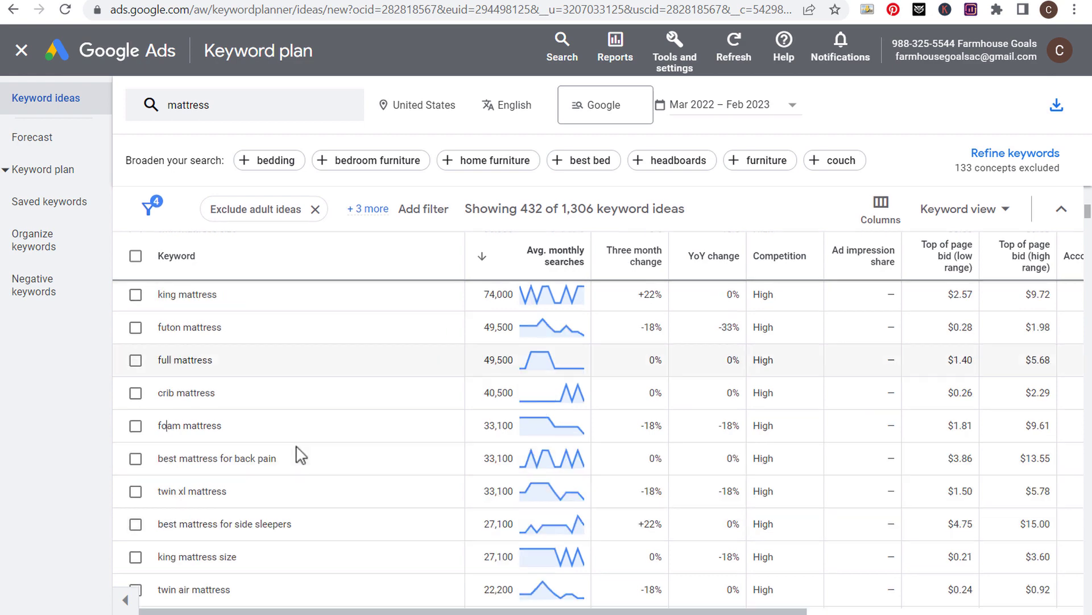
pyautogui.moveTo(277, 460); pyautogui.dragTo(256, 463)
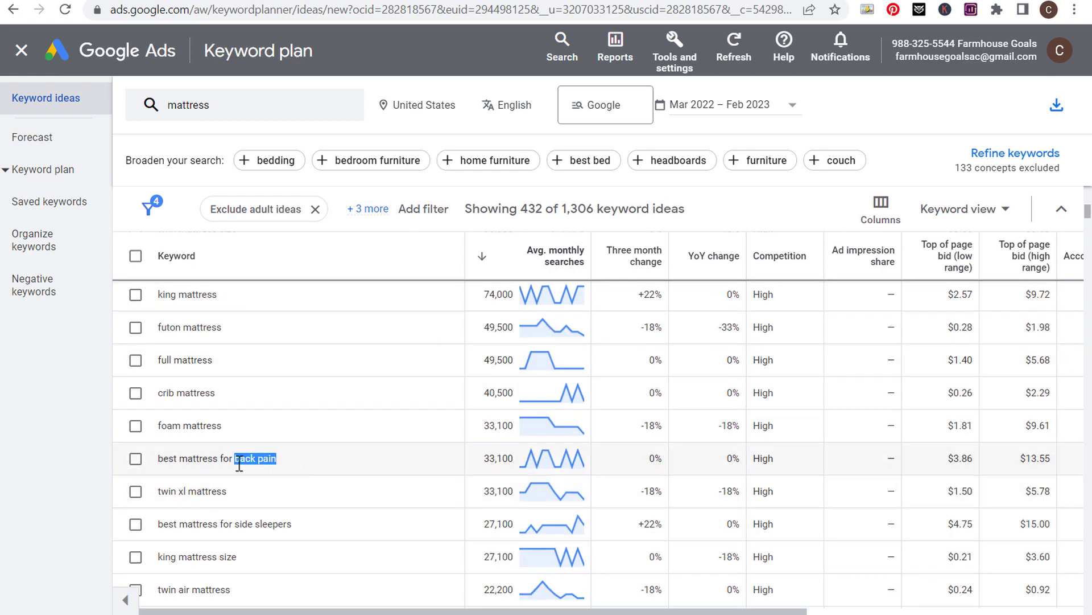
pyautogui.click(300, 465)
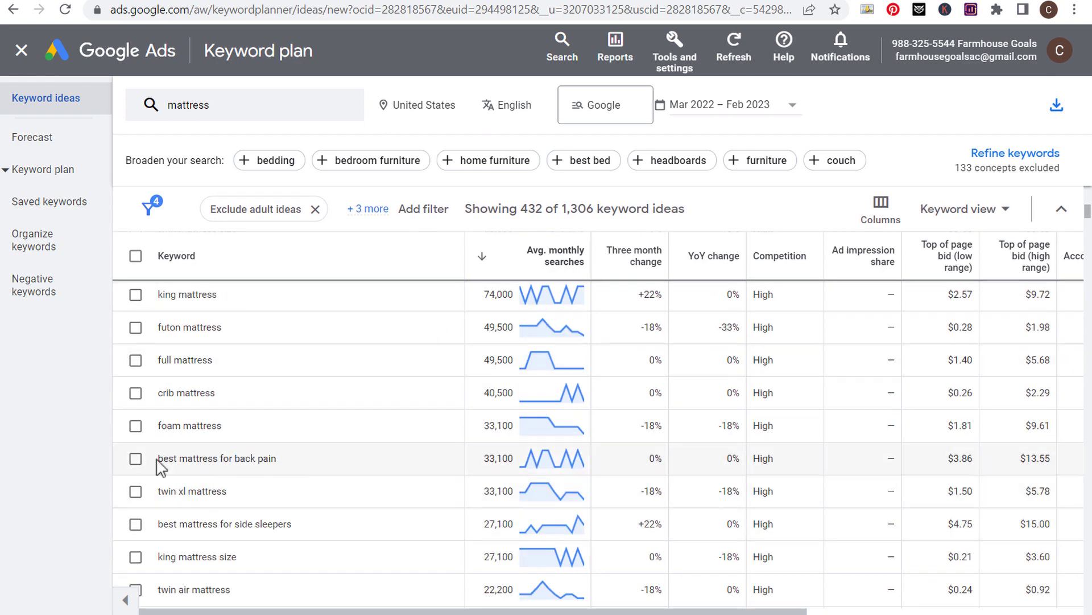
pyautogui.moveTo(190, 459); pyautogui.dragTo(236, 458)
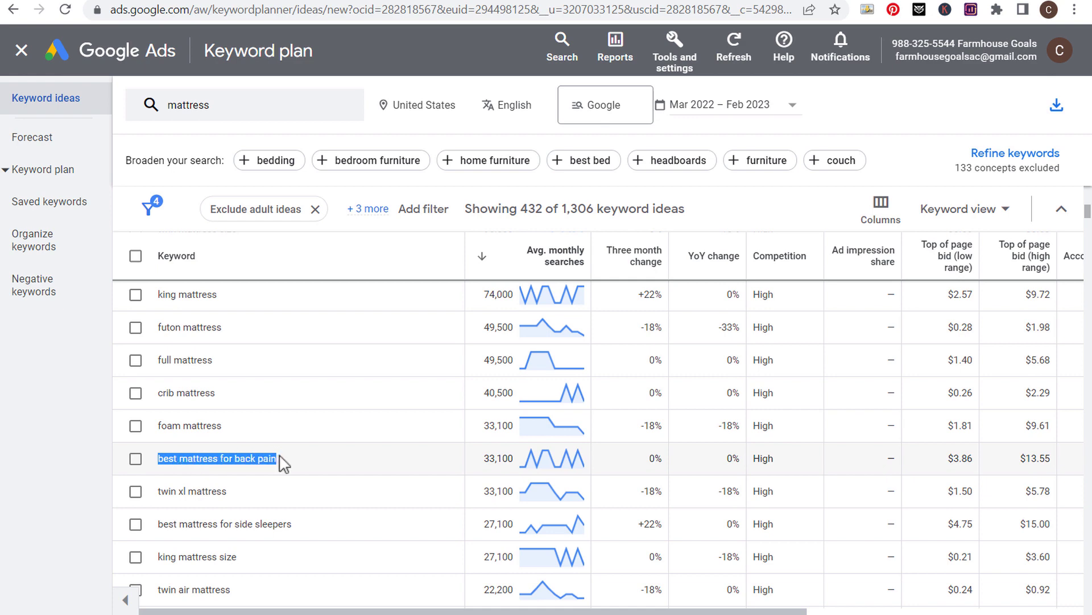
pyautogui.click(315, 464)
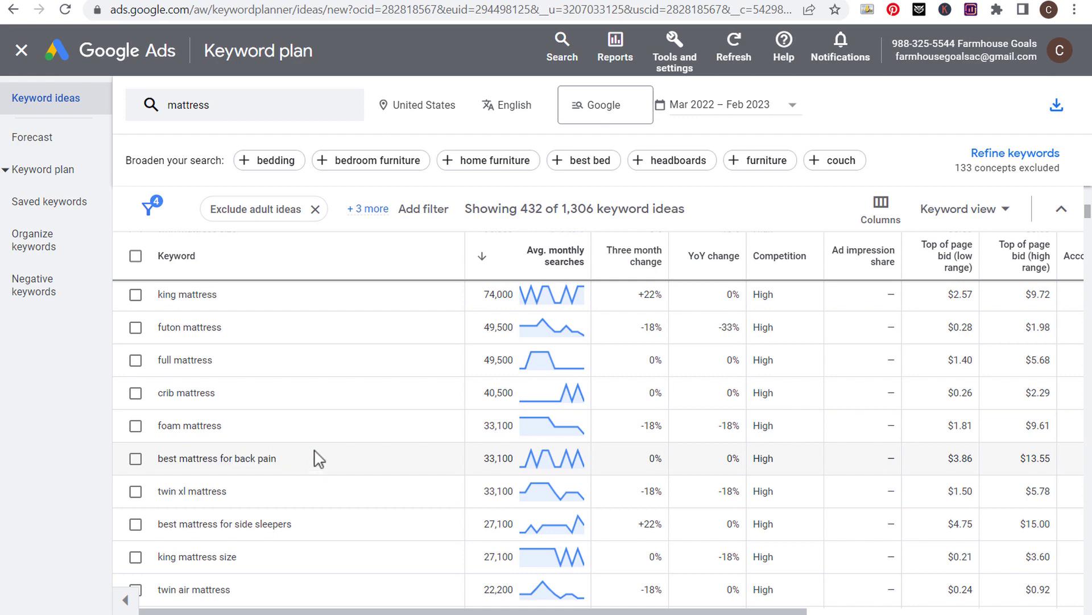
pyautogui.moveTo(309, 464); pyautogui.dragTo(187, 462)
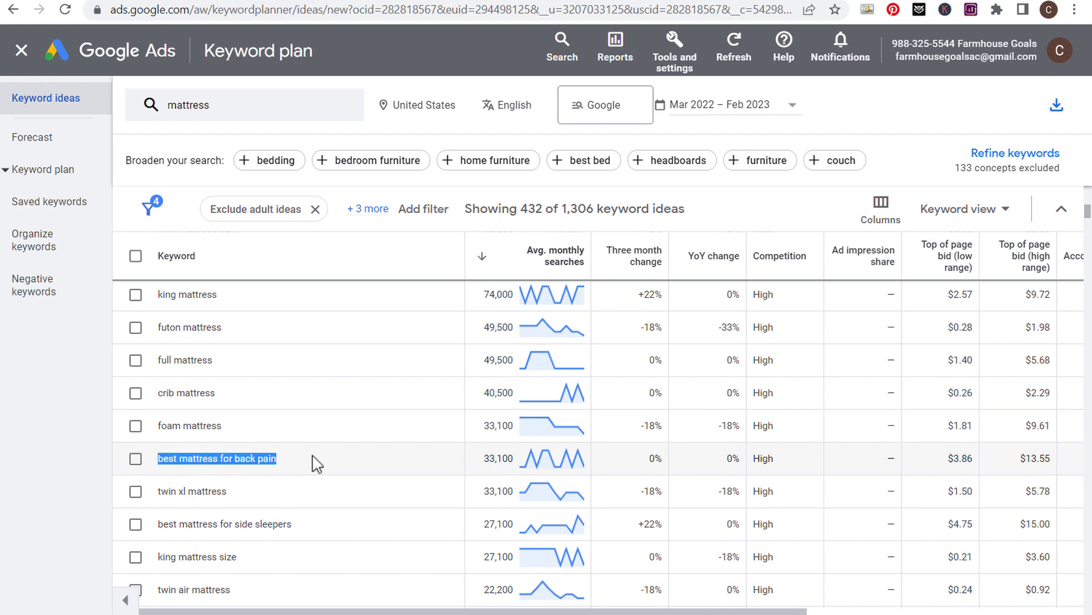
pyautogui.click(313, 463)
# - Look through the lower-volume ideas for more category themes, such as hybrid mattress and queen mattress in a box
pyautogui.scroll(-2, 319, 461)
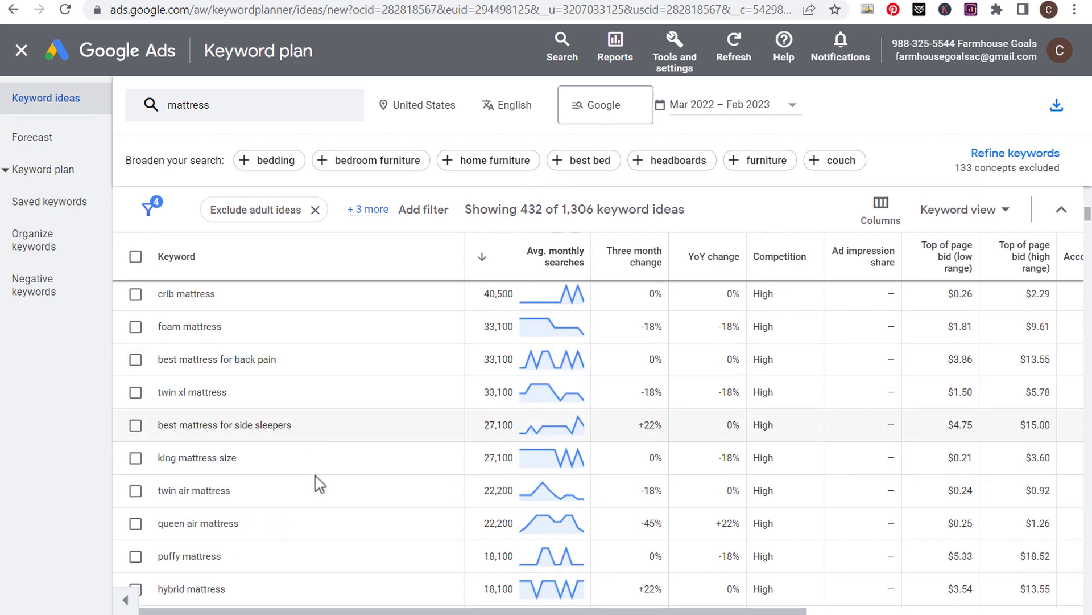
pyautogui.scroll(-2, 325, 461)
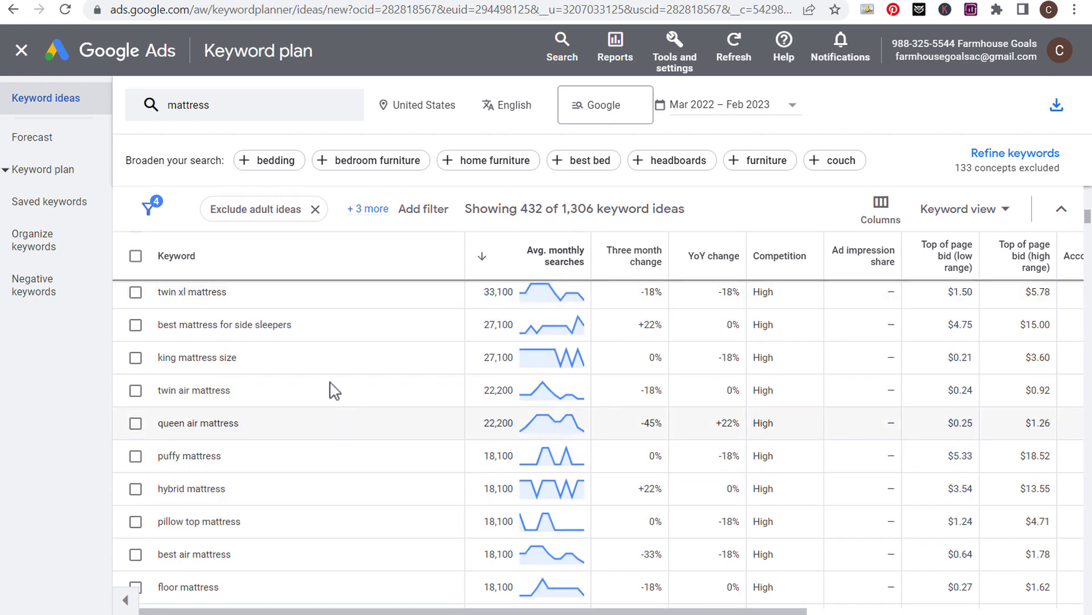
pyautogui.doubleClick(180, 488)
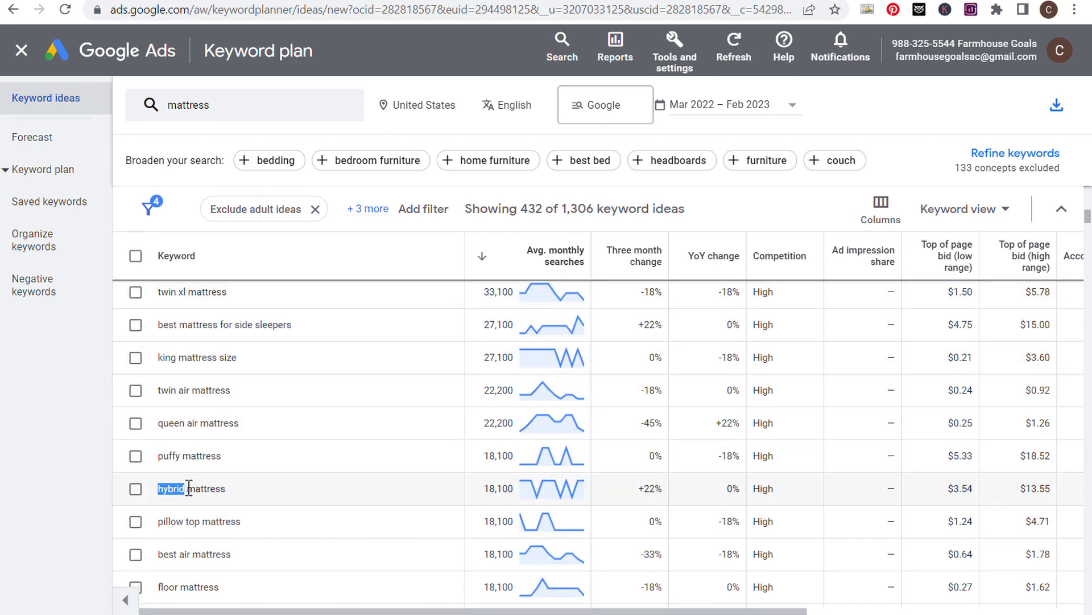
pyautogui.scroll(-2, 182, 487)
pyautogui.doubleClick(169, 488)
pyautogui.click(169, 487)
pyautogui.scroll(-5, 305, 478)
pyautogui.moveTo(280, 390); pyautogui.dragTo(234, 387)
pyautogui.click(232, 416)
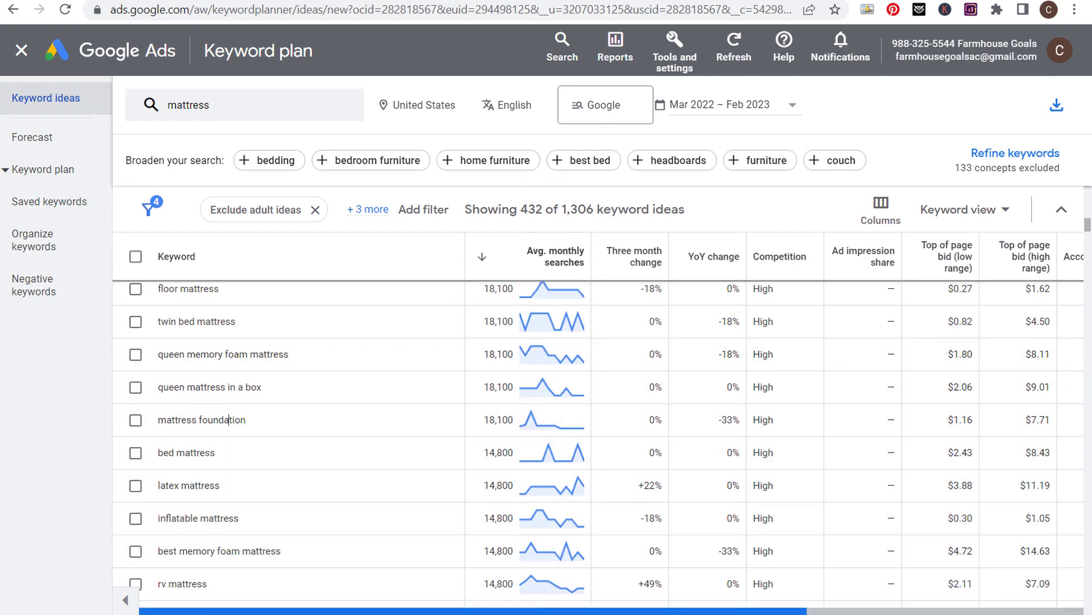
# - After a glance at the Mattress sheet in Excel, return to Keyword Planner and set the keyword text filter to contain twin mattress
pyautogui.hotkey('alt', 'Tab')
pyautogui.moveTo(713, 588)
pyautogui.mouseDown()
pyautogui.moveTo(948, 596)
pyautogui.moveTo(701, 586)
pyautogui.mouseUp()
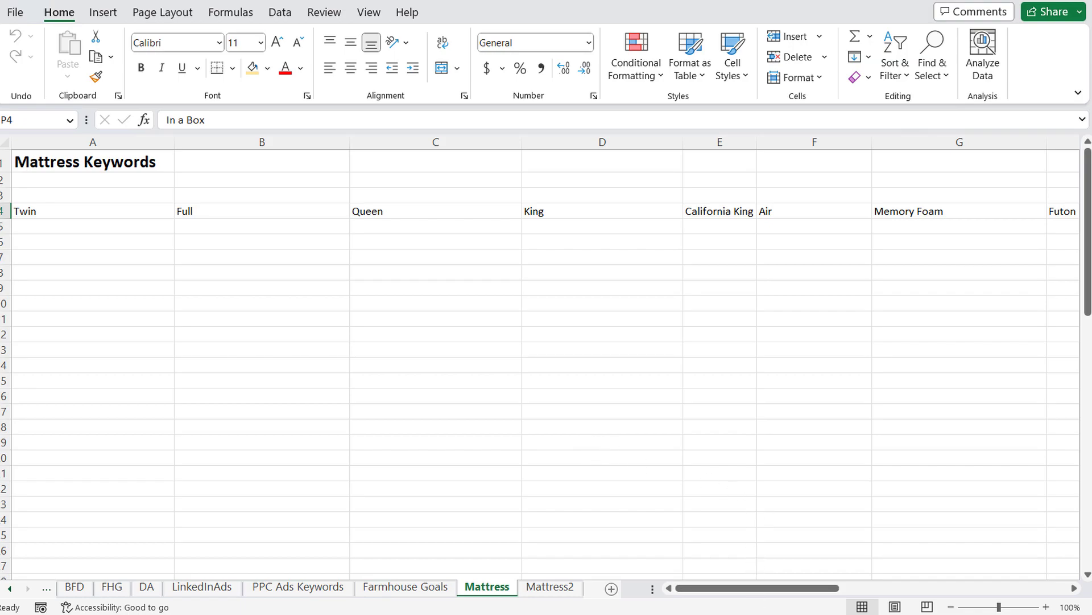
pyautogui.click(759, 613)
pyautogui.click(373, 210)
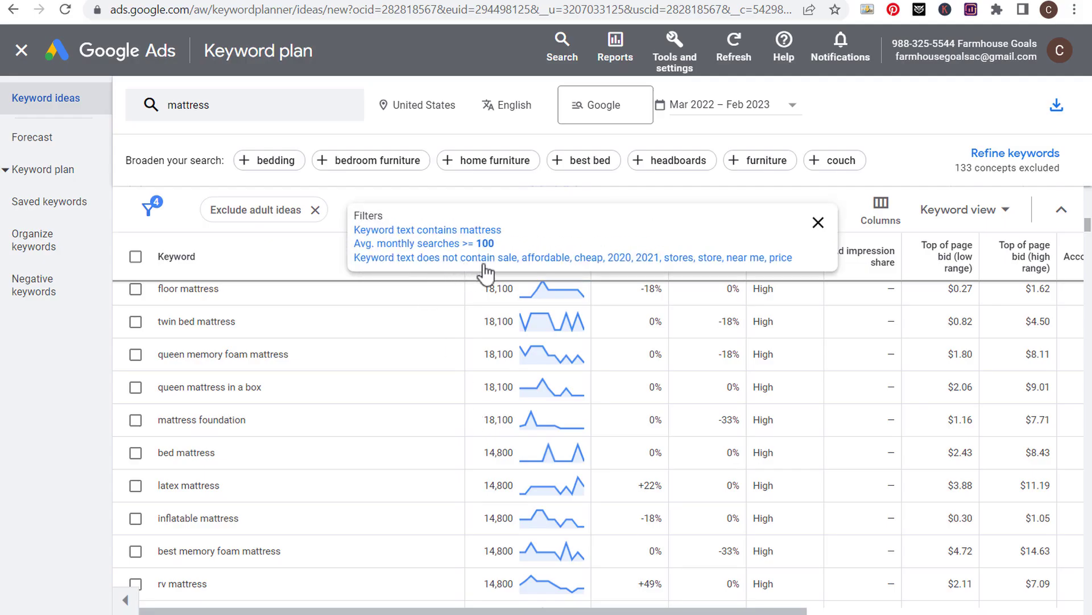
pyautogui.click(385, 233)
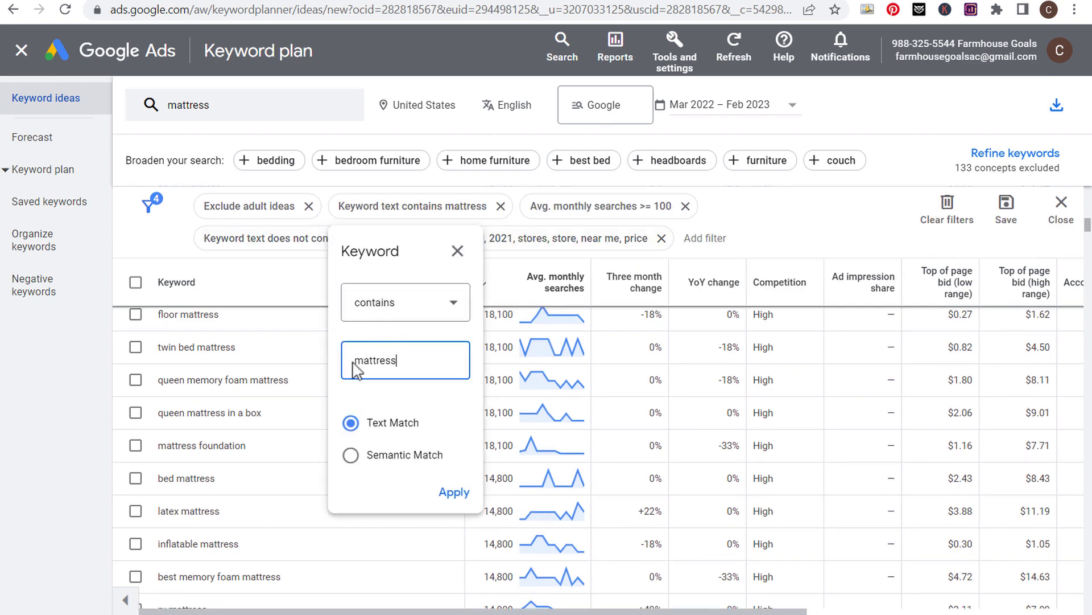
pyautogui.write('twin')
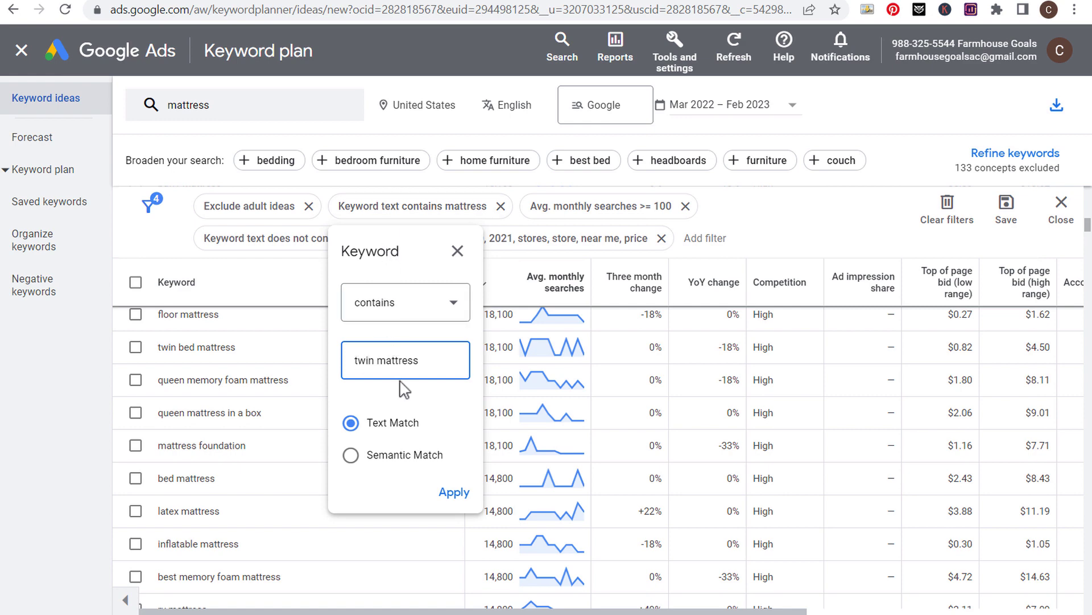
pyautogui.click(452, 492)
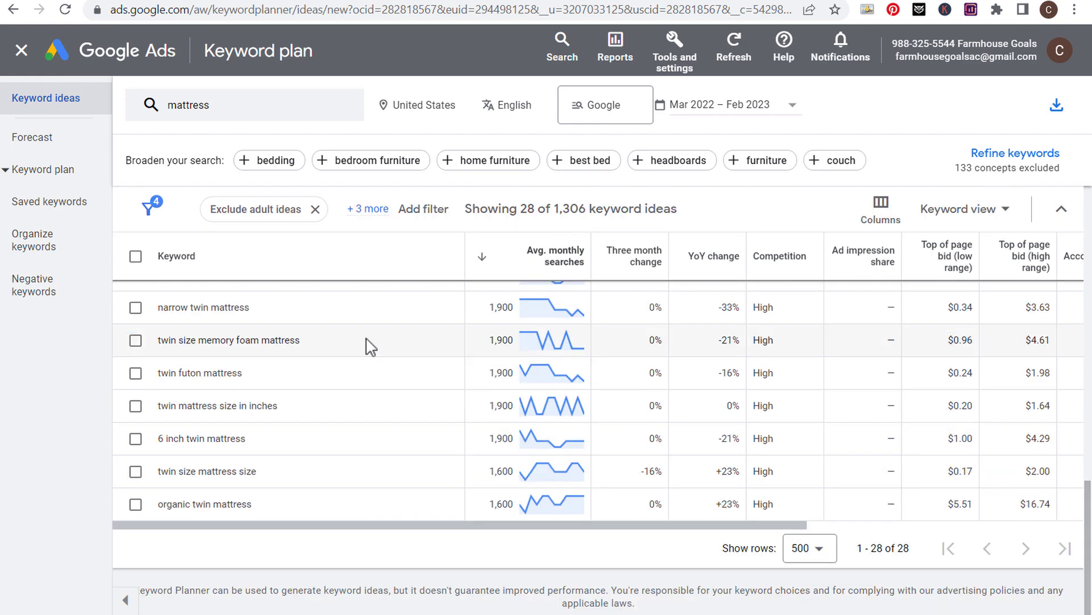
# - Look through the filtered twin mattress keyword ideas and view the download options for the list
pyautogui.scroll(5, 331, 478)
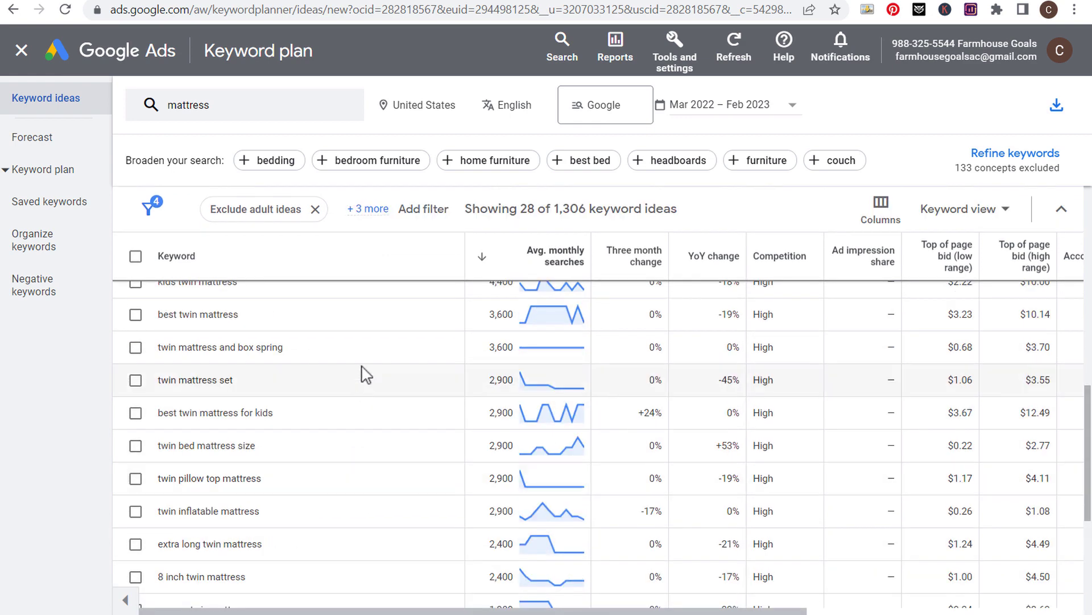
pyautogui.scroll(3, 367, 352)
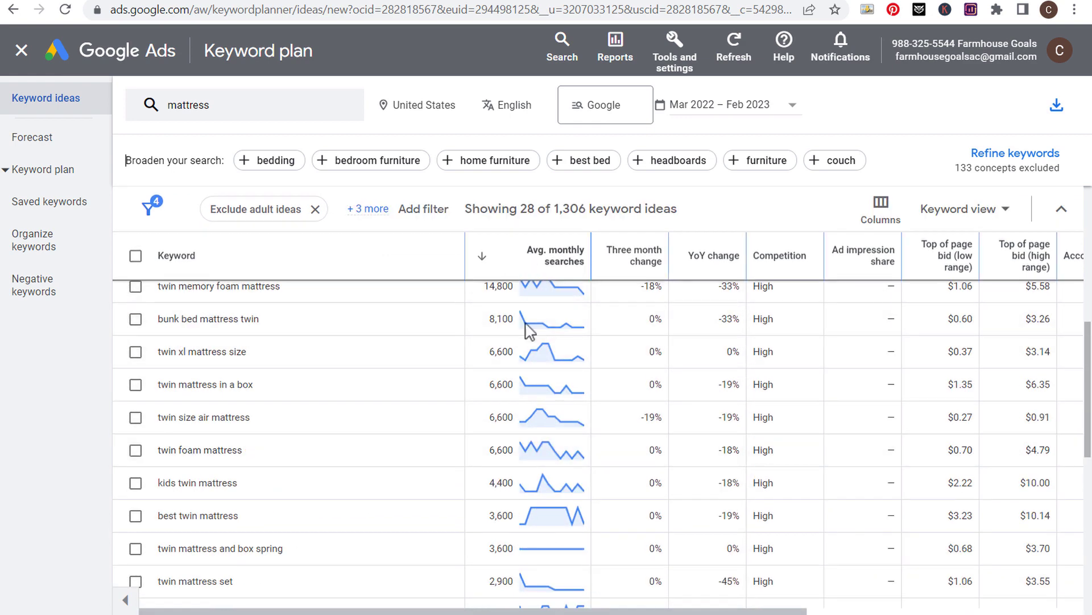
pyautogui.scroll(-5, 391, 354)
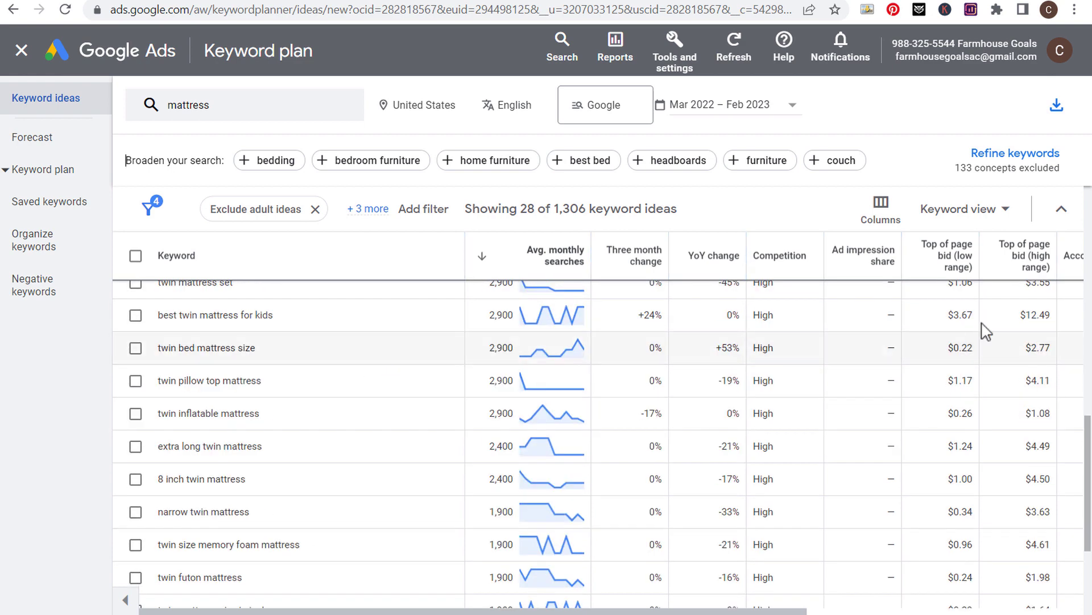
pyautogui.scroll(-3, 865, 342)
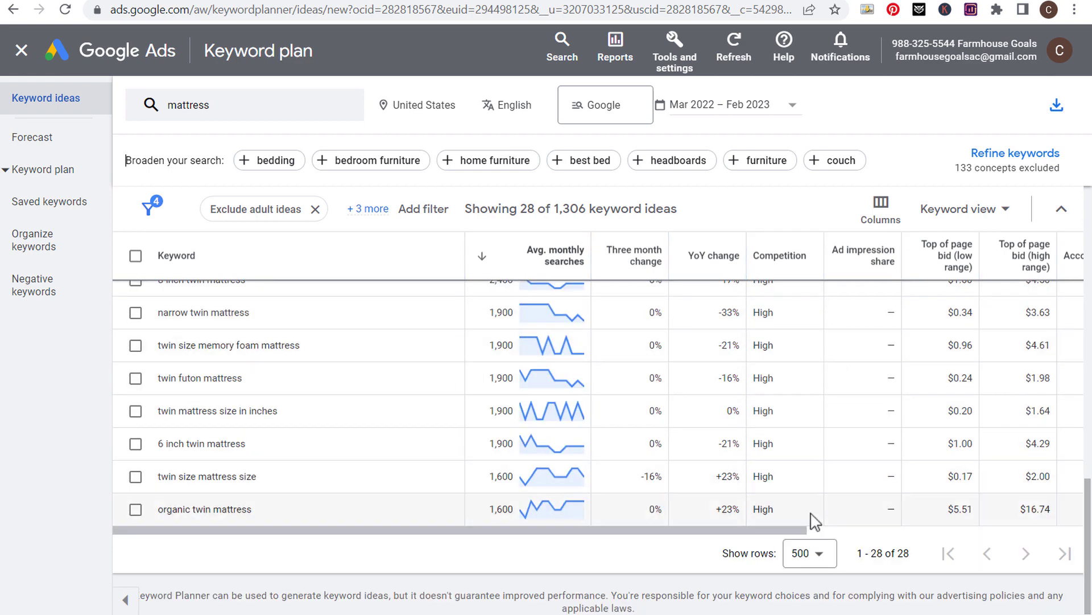
pyautogui.moveTo(908, 555); pyautogui.dragTo(875, 553)
pyautogui.click(888, 554)
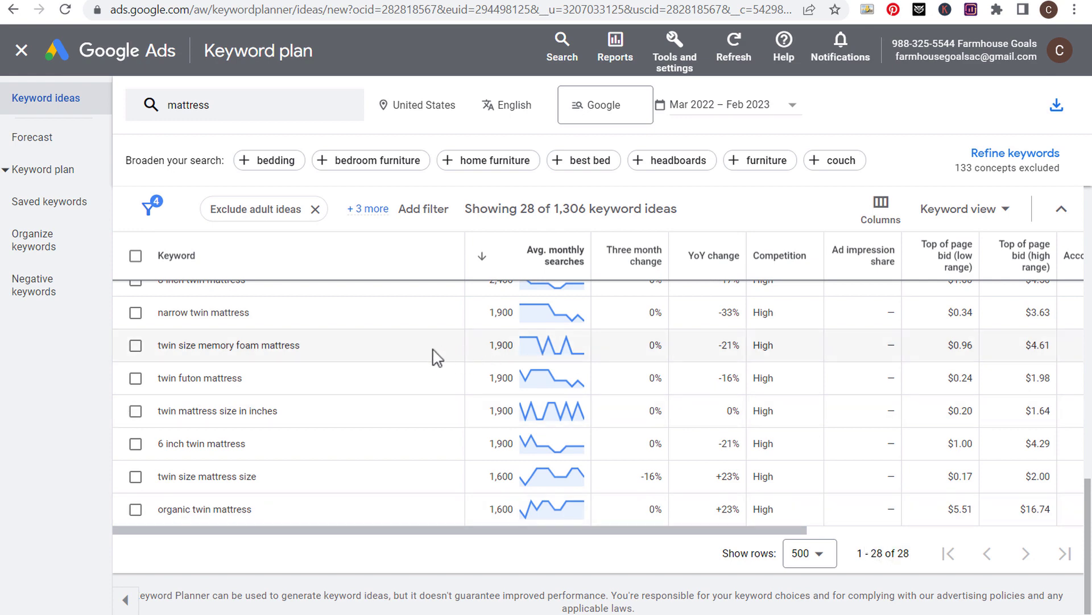
pyautogui.scroll(8, 426, 395)
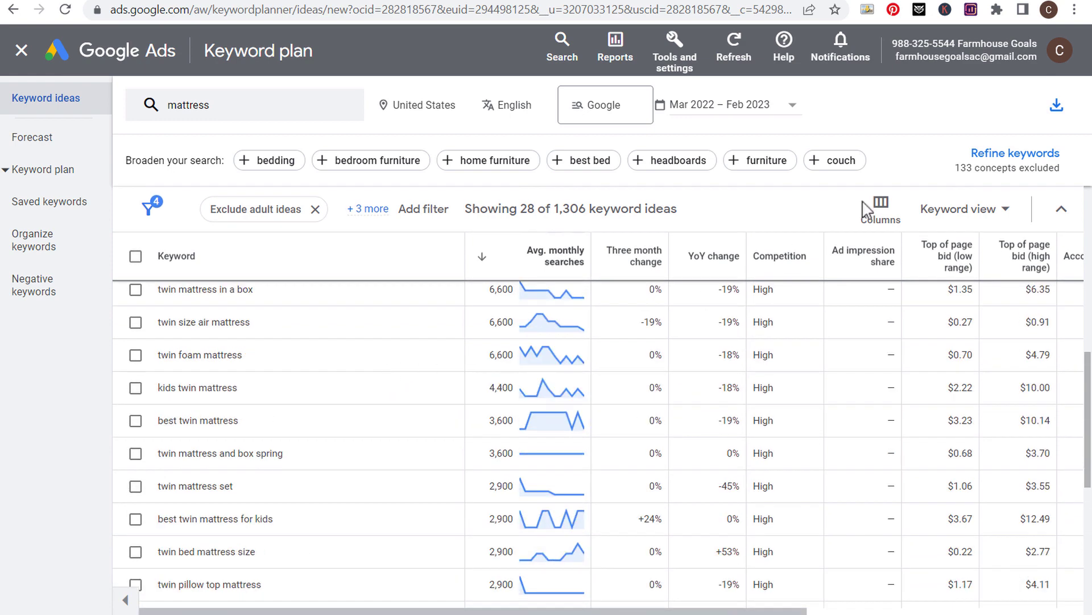
pyautogui.click(1049, 116)
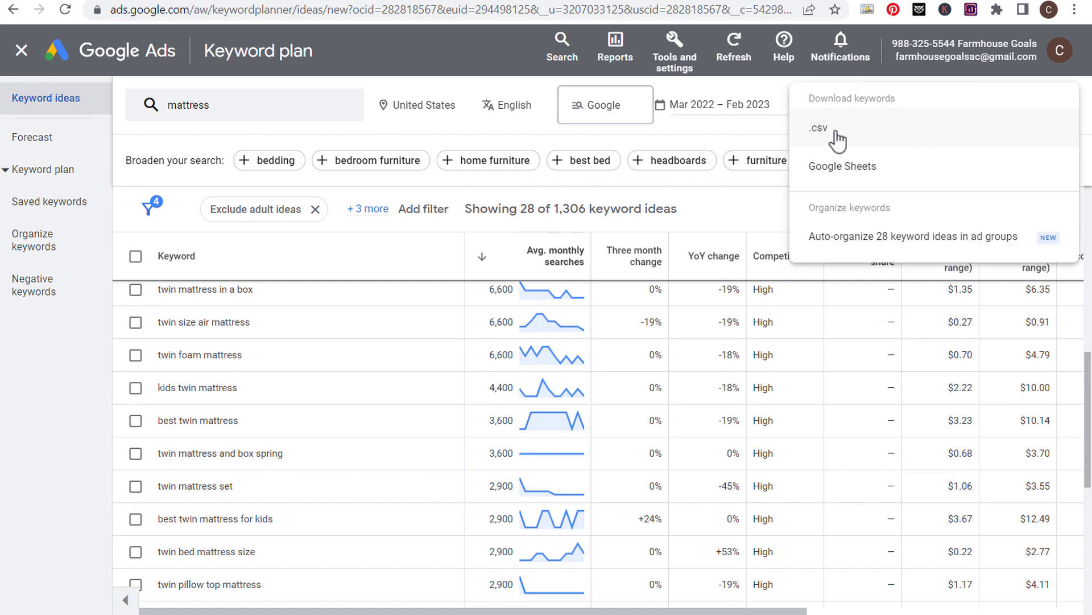
pyautogui.click(788, 90)
# - Select and copy the keyword ideas from twin mattress at the start of the list to organic twin mattress at the end
pyautogui.scroll(10, 436, 342)
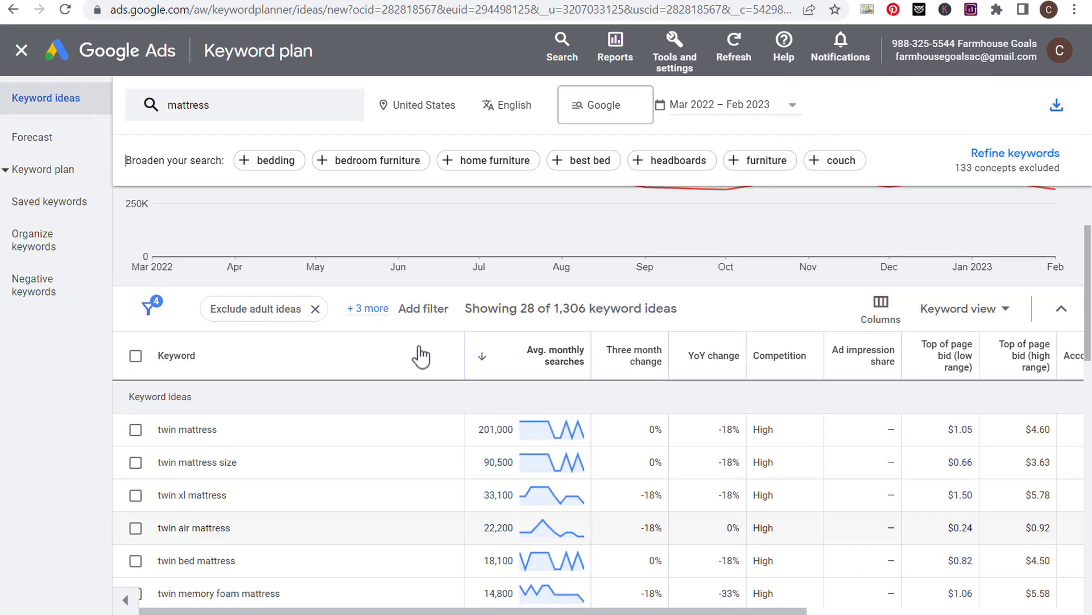
pyautogui.scroll(-2, 285, 387)
pyautogui.moveTo(157, 332); pyautogui.dragTo(340, 533)
pyautogui.scroll(-9, 339, 377)
pyautogui.scroll(-5, 346, 461)
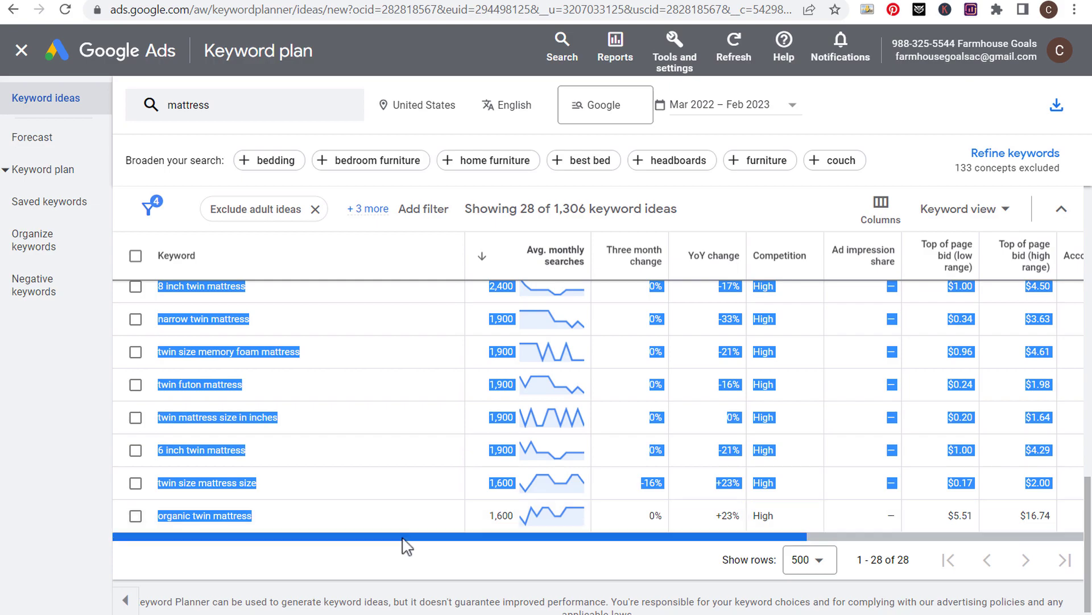
# - Switch to the Excel workbook, add a blank sheet and enter the heading Keywords in B3
pyautogui.hotkey('alt', 'Tab')
pyautogui.click(612, 589)
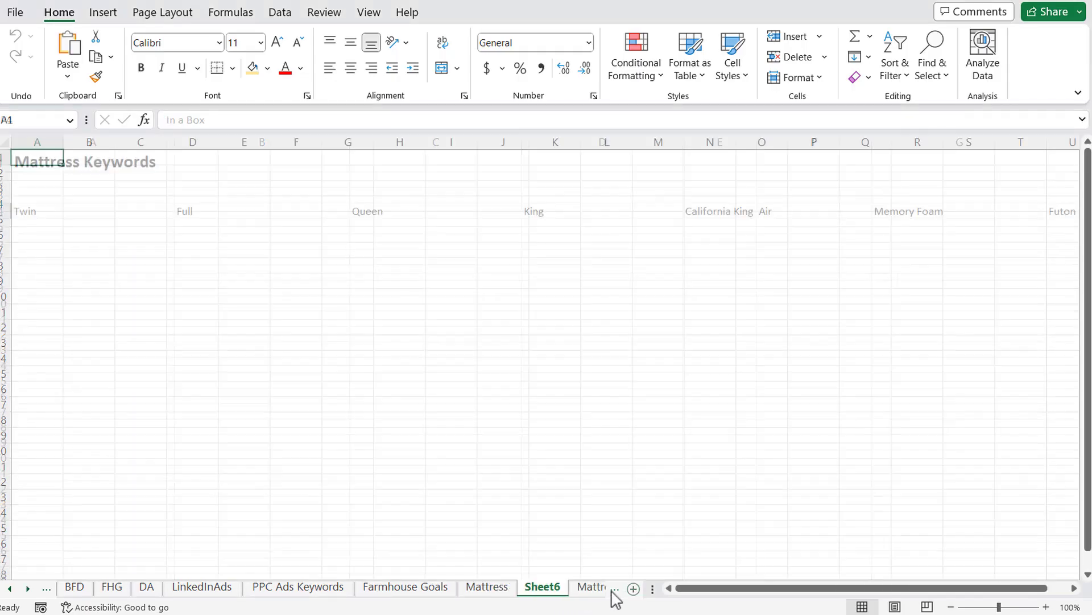
pyautogui.click(106, 189)
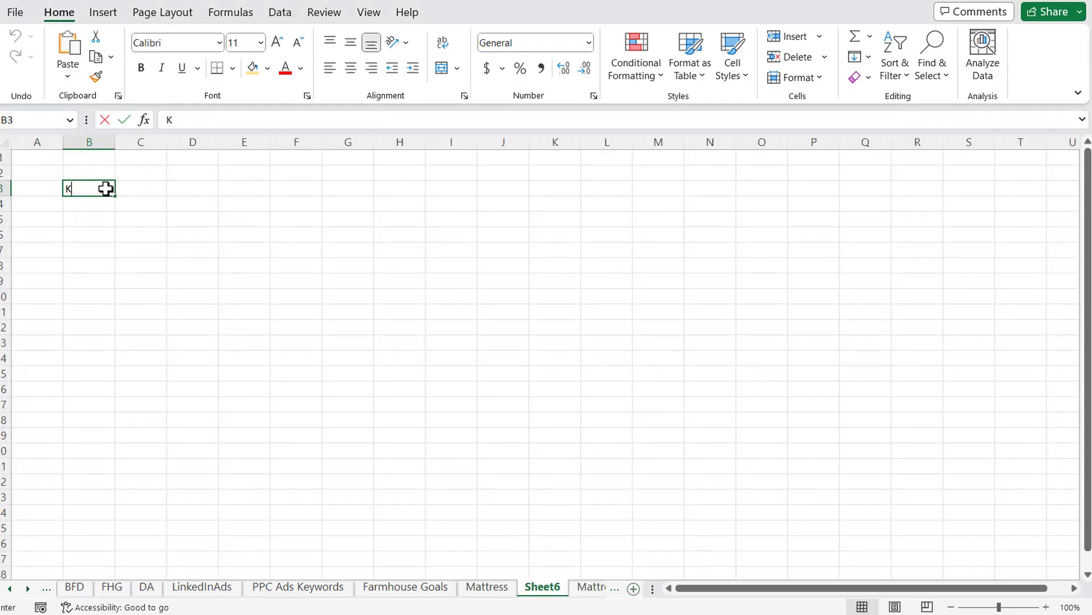
pyautogui.write('Keywords')
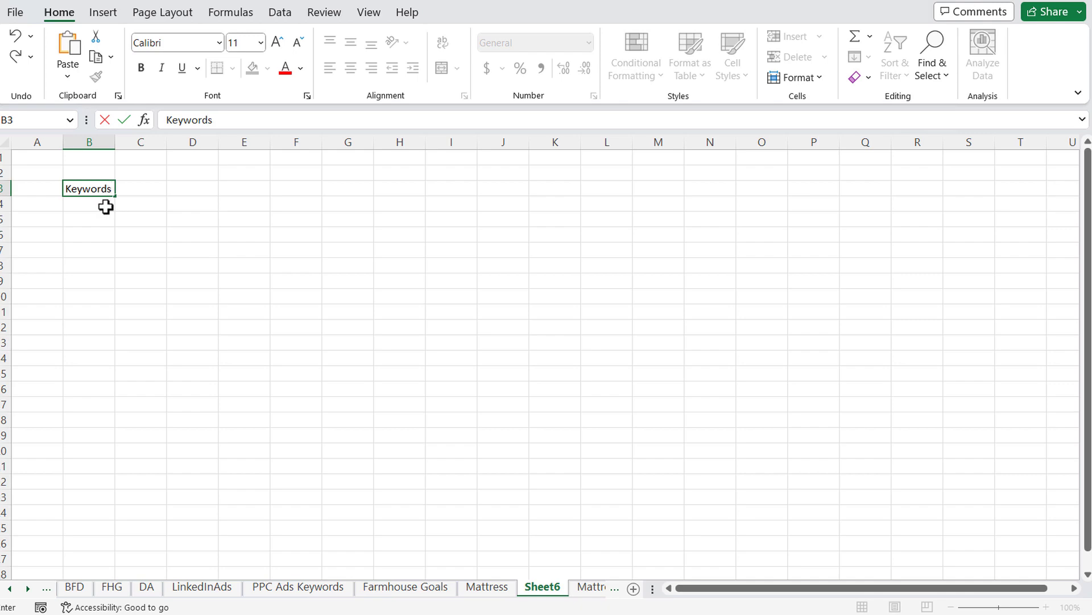
# - Paste the copied twin keyword ideas from B4 down without their source formatting
pyautogui.click(105, 205)
pyautogui.hotkey('ctrl', 'v')
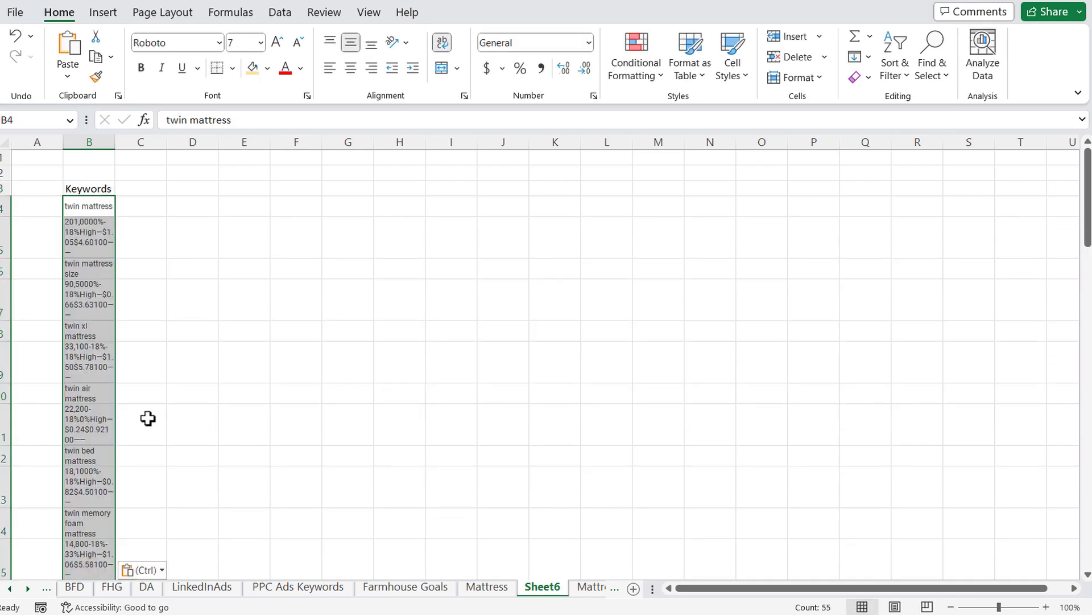
pyautogui.click(143, 569)
pyautogui.click(153, 522)
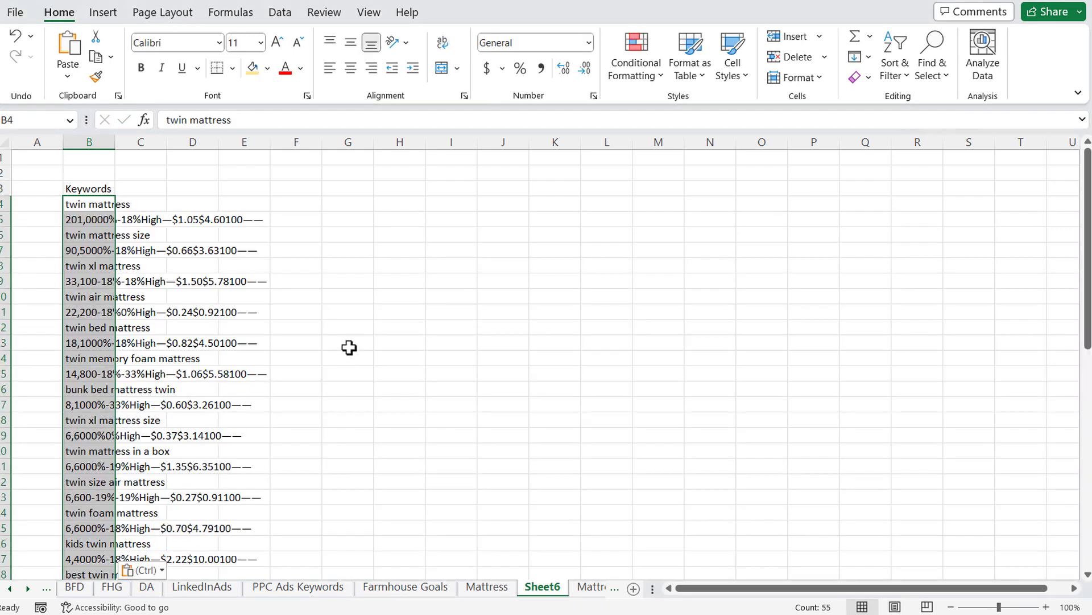
# - Add a filter to the Keywords column and show only the rows that contain mattress
pyautogui.click(86, 188)
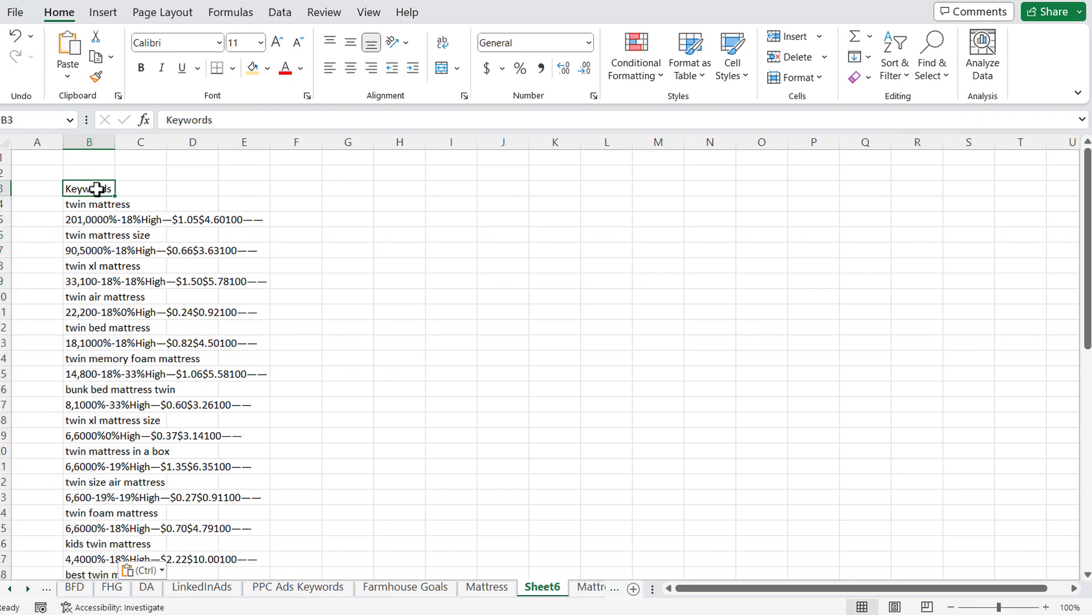
pyautogui.click(893, 67)
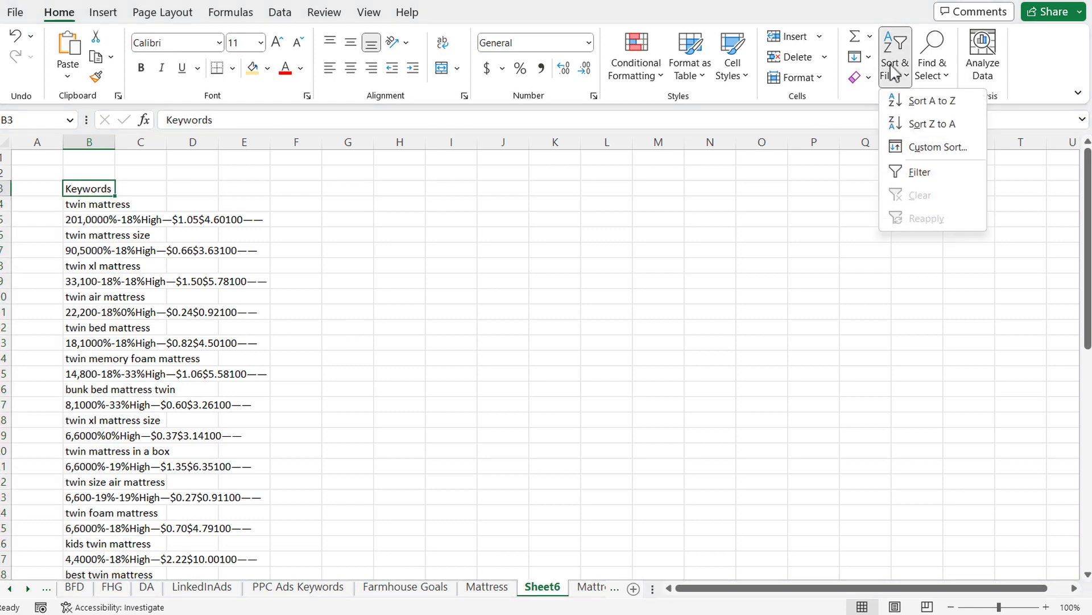
pyautogui.click(917, 172)
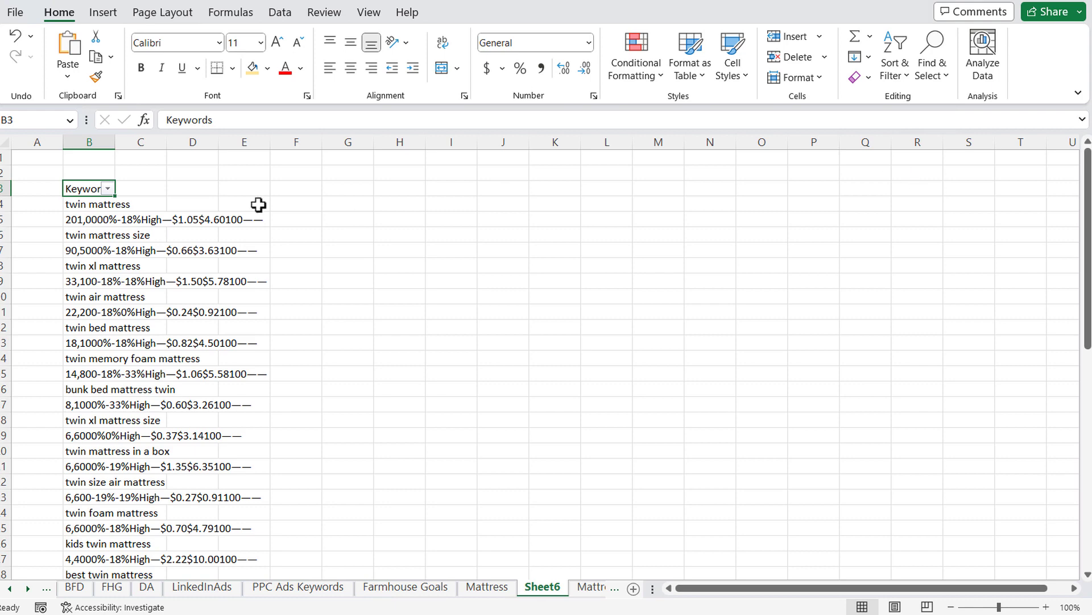
pyautogui.click(107, 189)
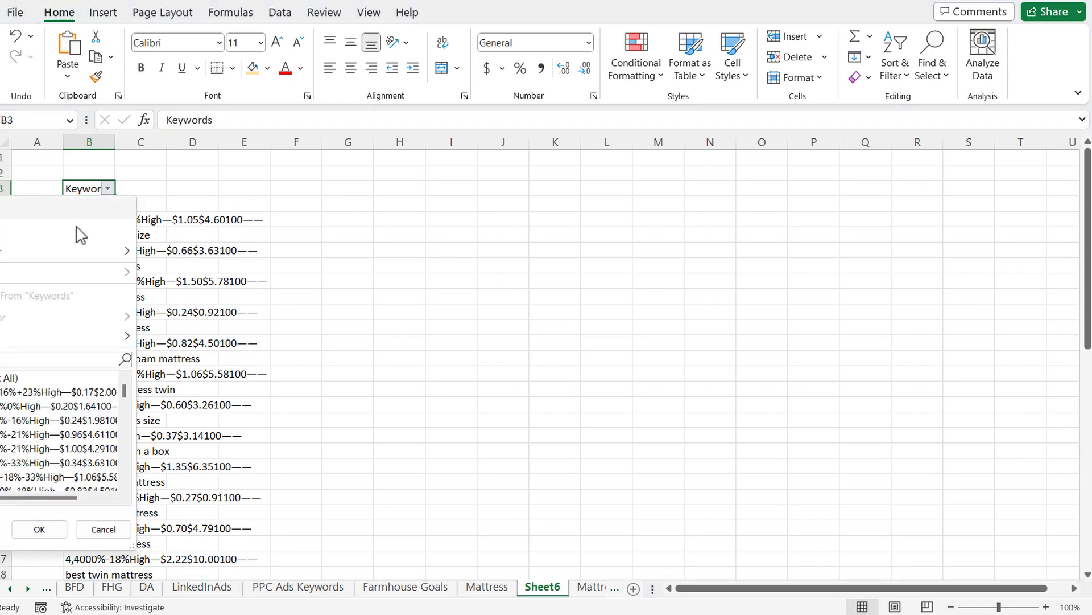
pyautogui.moveTo(18, 337)
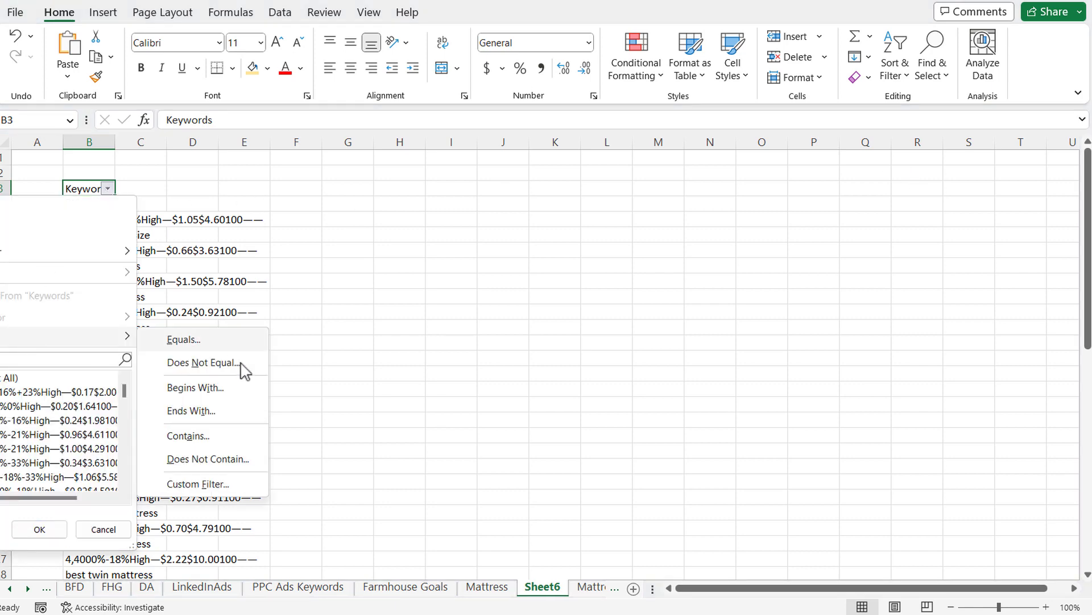
pyautogui.click(225, 436)
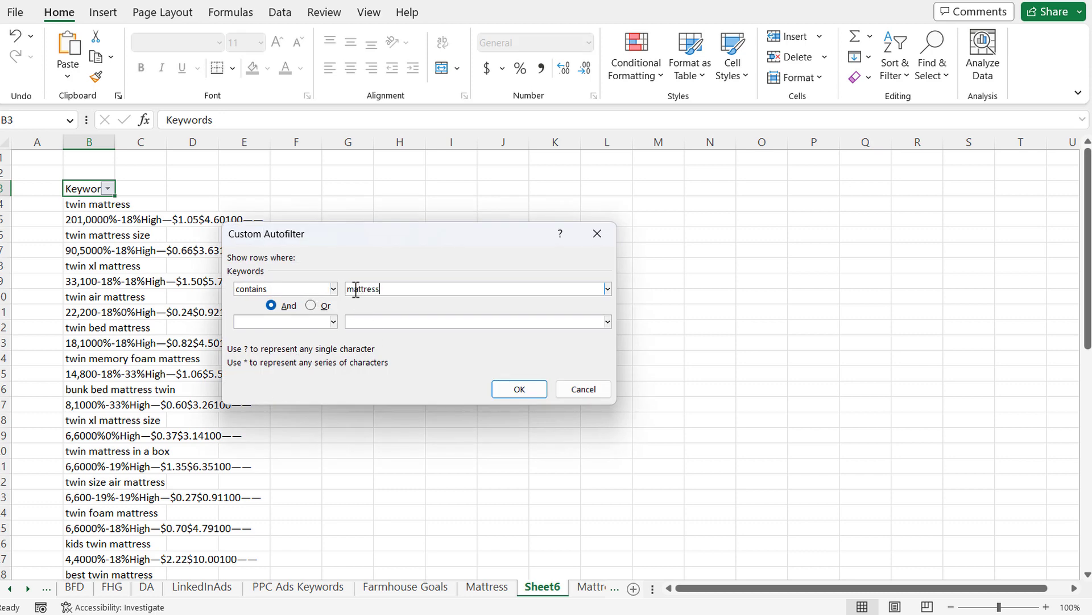
pyautogui.click(522, 393)
# - Copy the filtered twin keywords from B4 down to organic twin mattress and paste them under Twin at A5 of the Mattress sheet
pyautogui.moveTo(150, 204); pyautogui.dragTo(146, 297)
pyautogui.moveTo(84, 201); pyautogui.dragTo(86, 541)
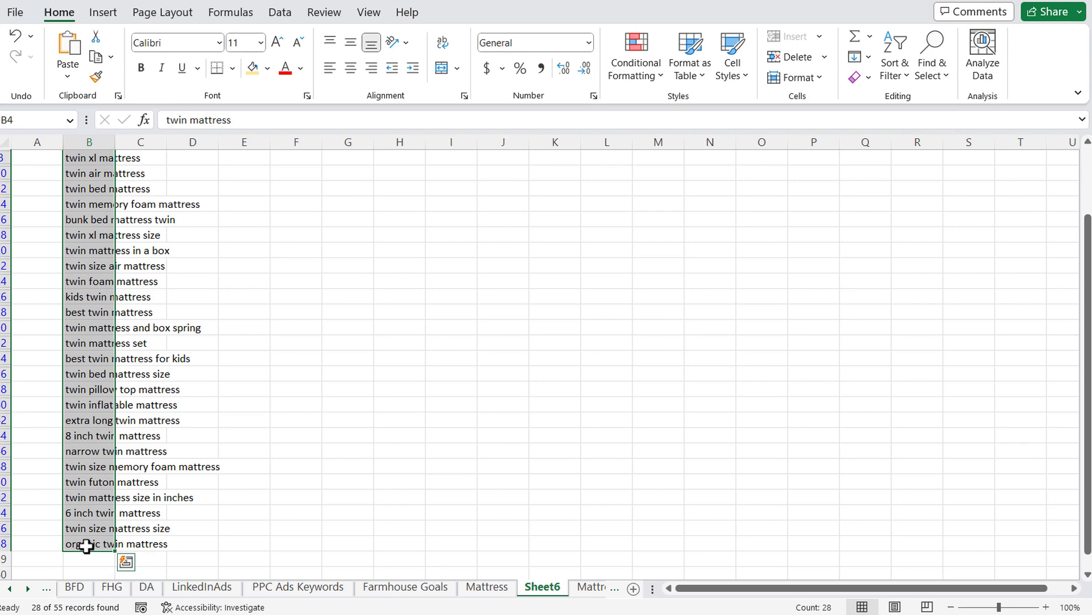
pyautogui.hotkey('ctrl', 'c')
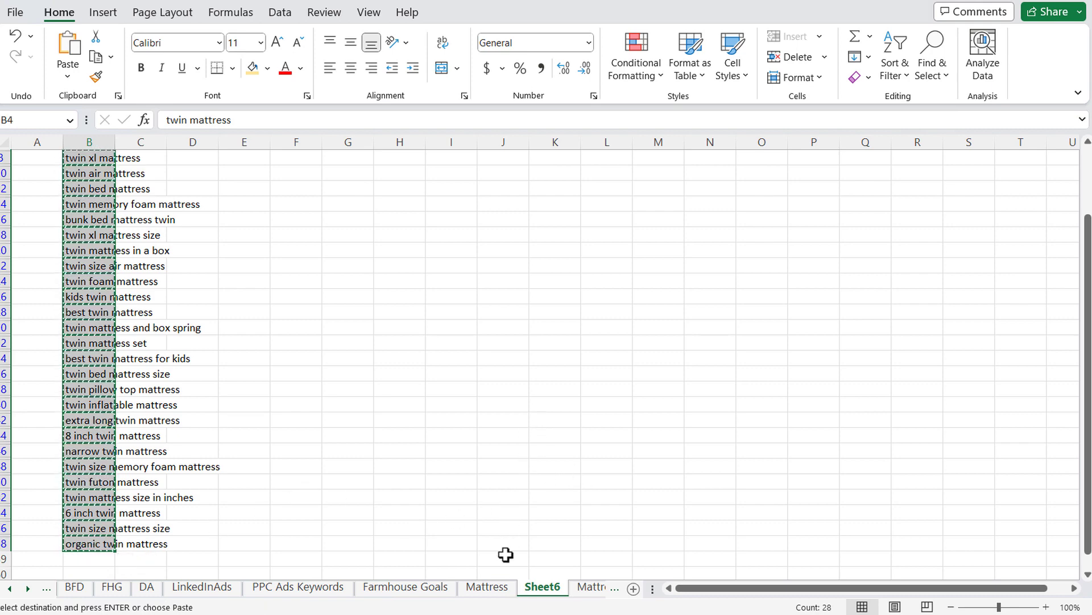
pyautogui.click(497, 592)
pyautogui.click(114, 227)
pyautogui.hotkey('ctrl', 'v')
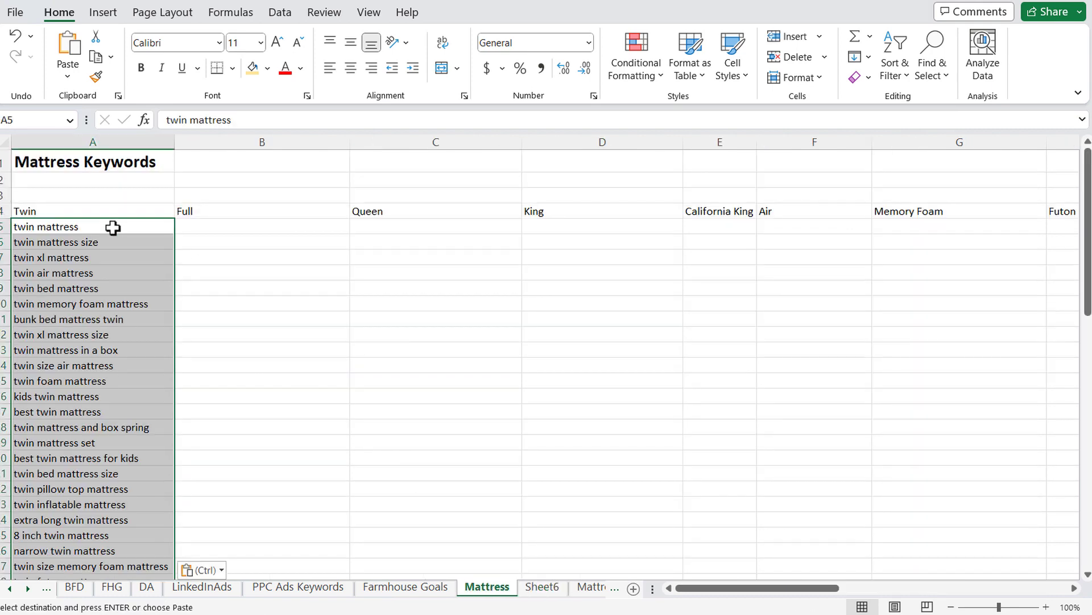
pyautogui.scroll(-4, 210, 308)
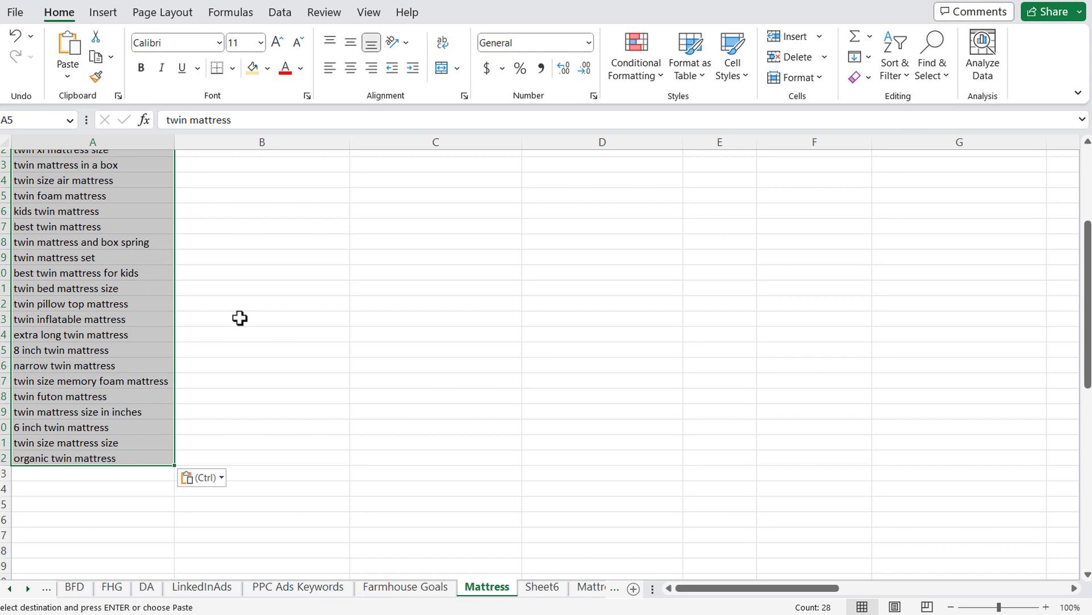
pyautogui.hotkey('ctrl', 'v')
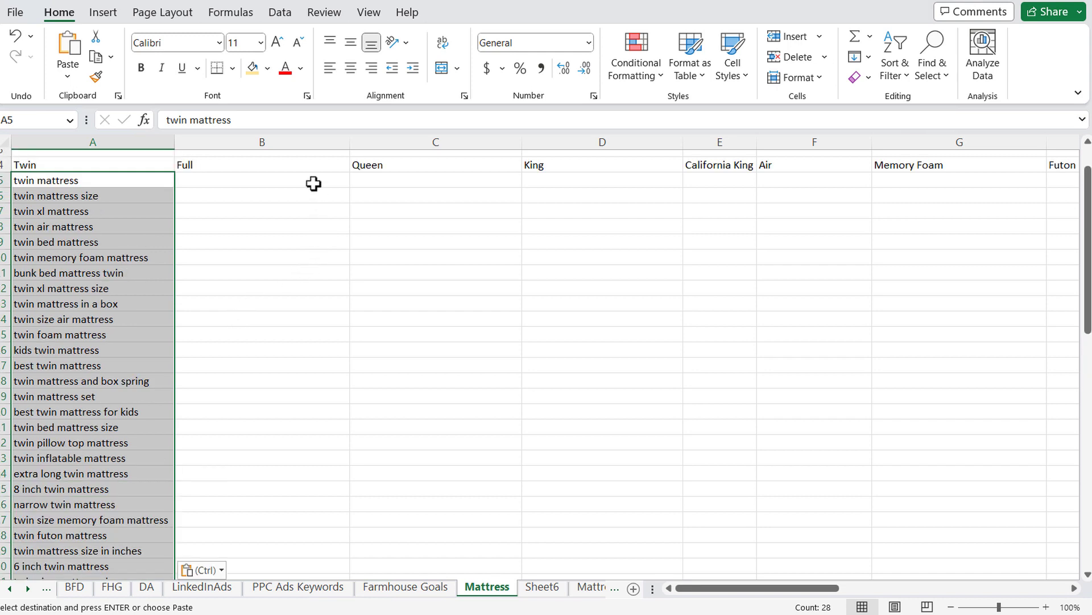
# - Go over the Full, Queen, King and California King columns of the Mattress sheet
pyautogui.click(310, 165)
pyautogui.click(305, 141)
pyautogui.click(402, 140)
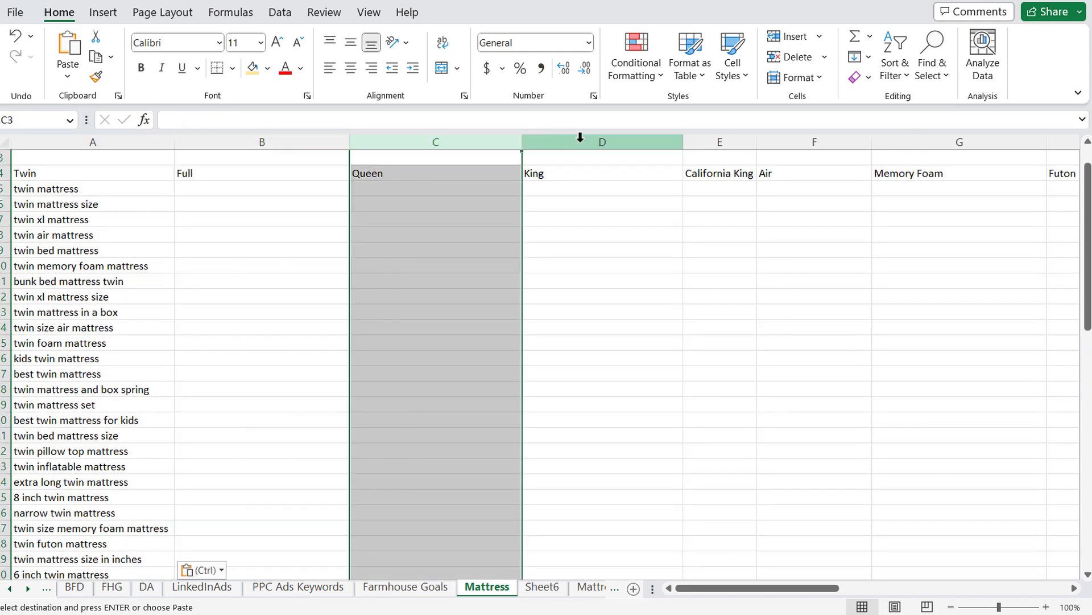
pyautogui.click(580, 140)
pyautogui.click(734, 140)
pyautogui.click(563, 245)
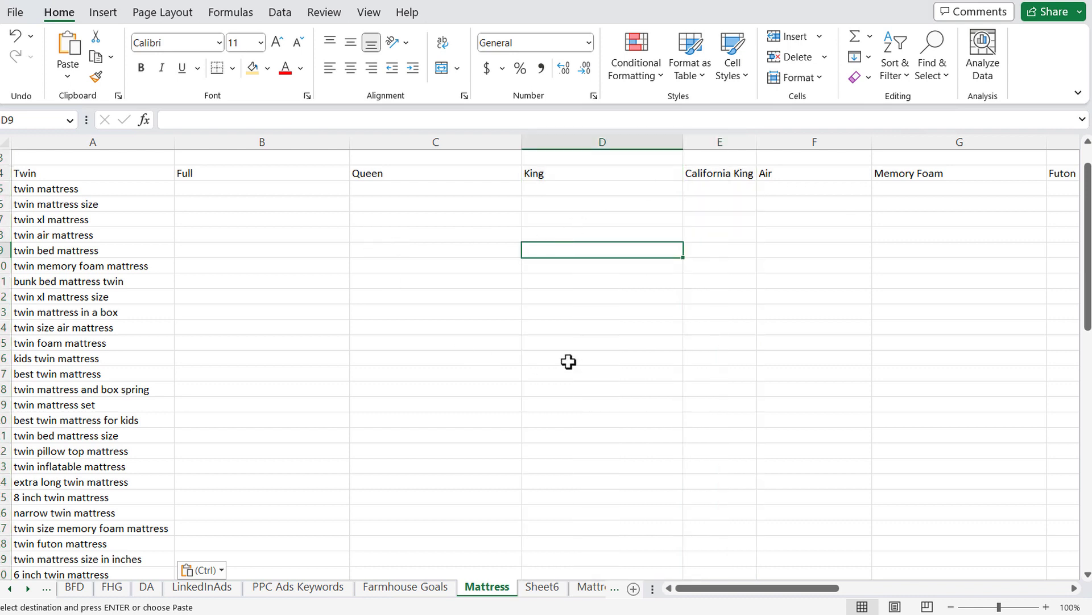
# - Switch to Keyword Planner and change the keyword text filter to contain full mattress, with Text Match
pyautogui.hotkey('alt', 'Tab')
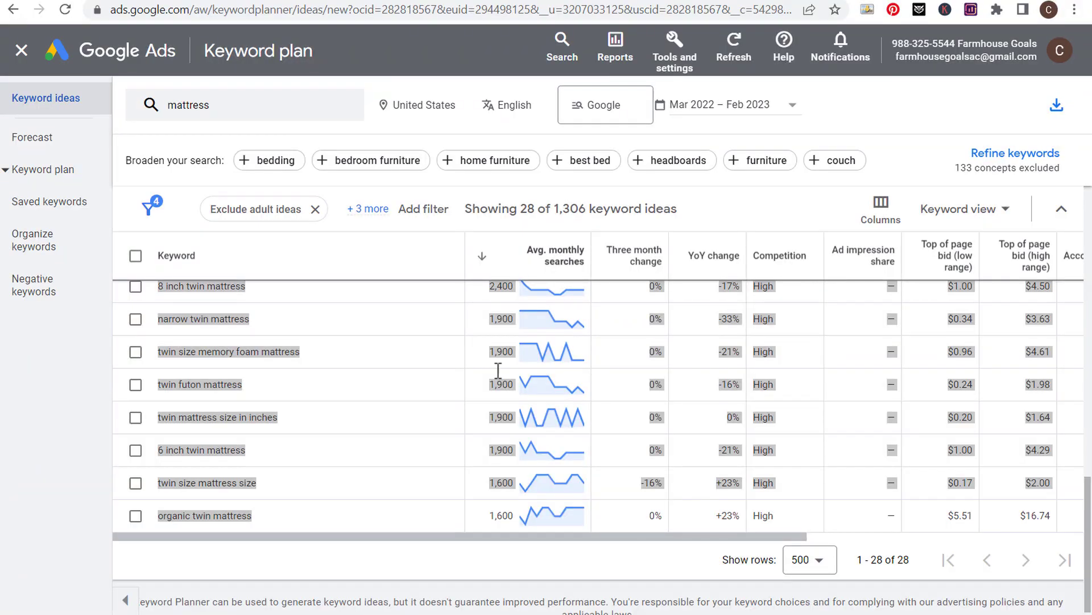
pyautogui.moveTo(362, 212)
pyautogui.click(387, 229)
pyautogui.doubleClick(366, 360)
pyautogui.write('full mattress')
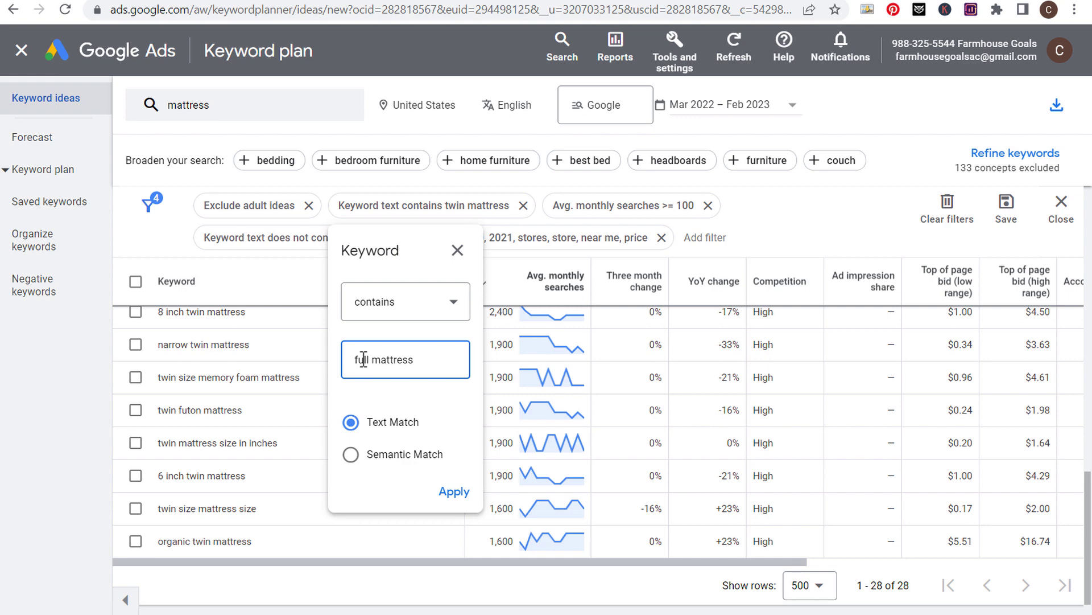
pyautogui.moveTo(417, 354); pyautogui.dragTo(334, 371)
pyautogui.click(368, 364)
pyautogui.click(382, 358)
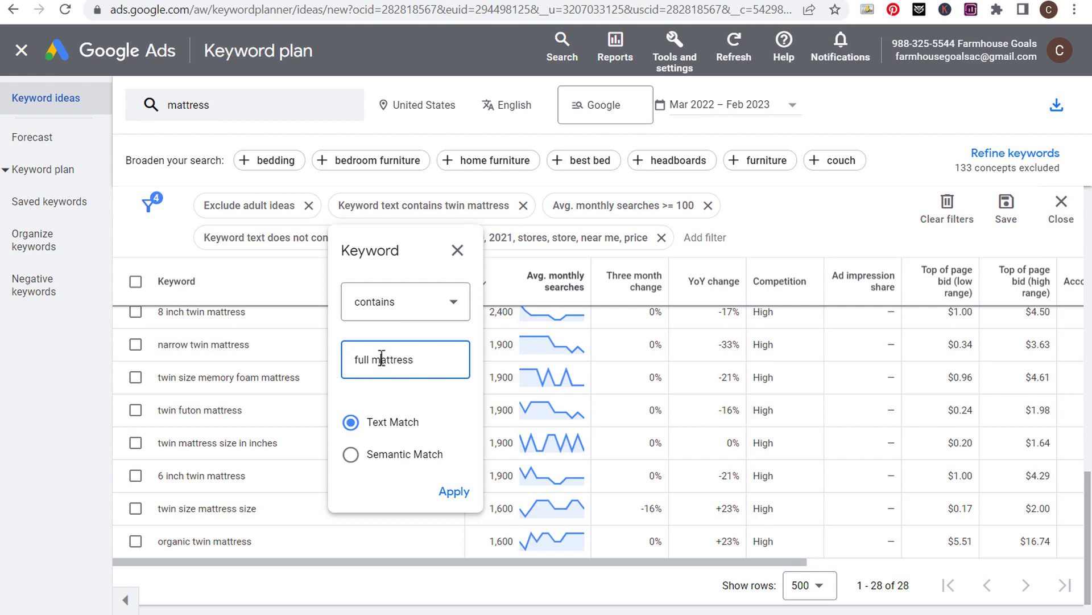
pyautogui.click(456, 494)
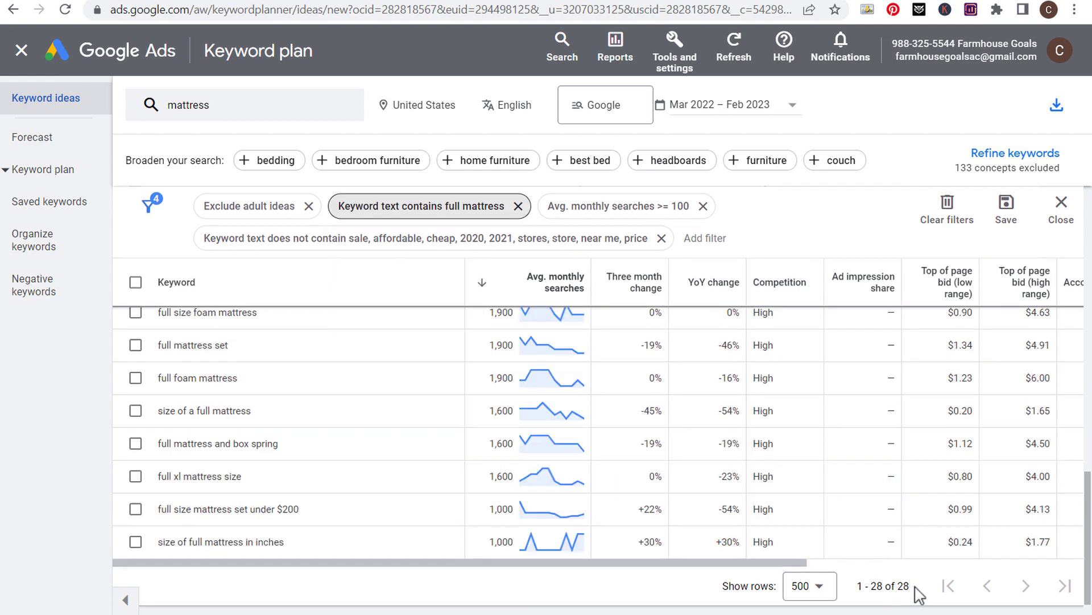
pyautogui.scroll(-2, 919, 594)
pyautogui.scroll(8, 370, 432)
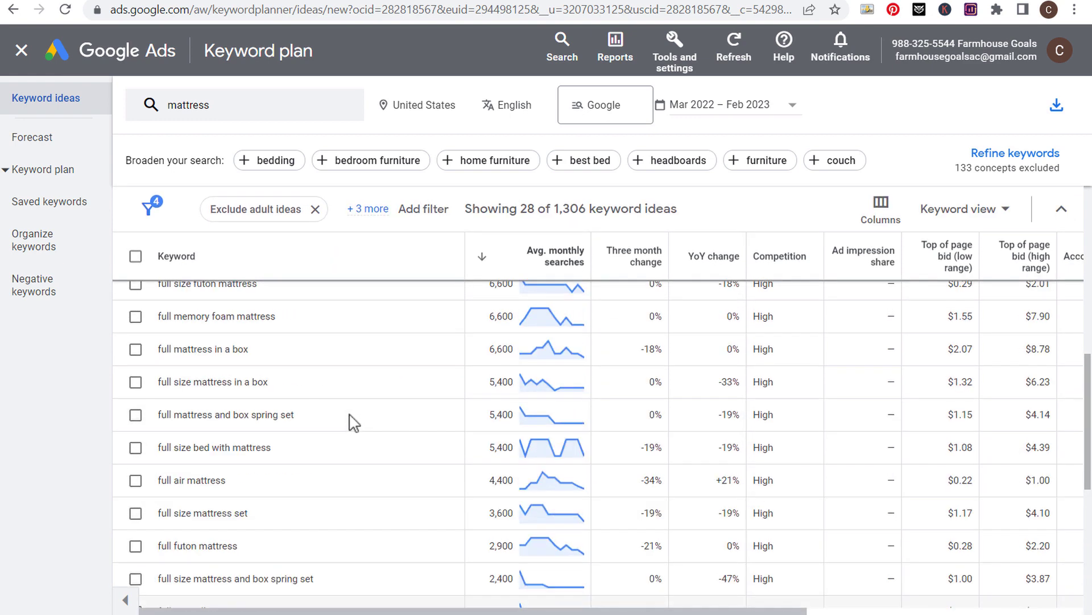
pyautogui.scroll(4, 350, 420)
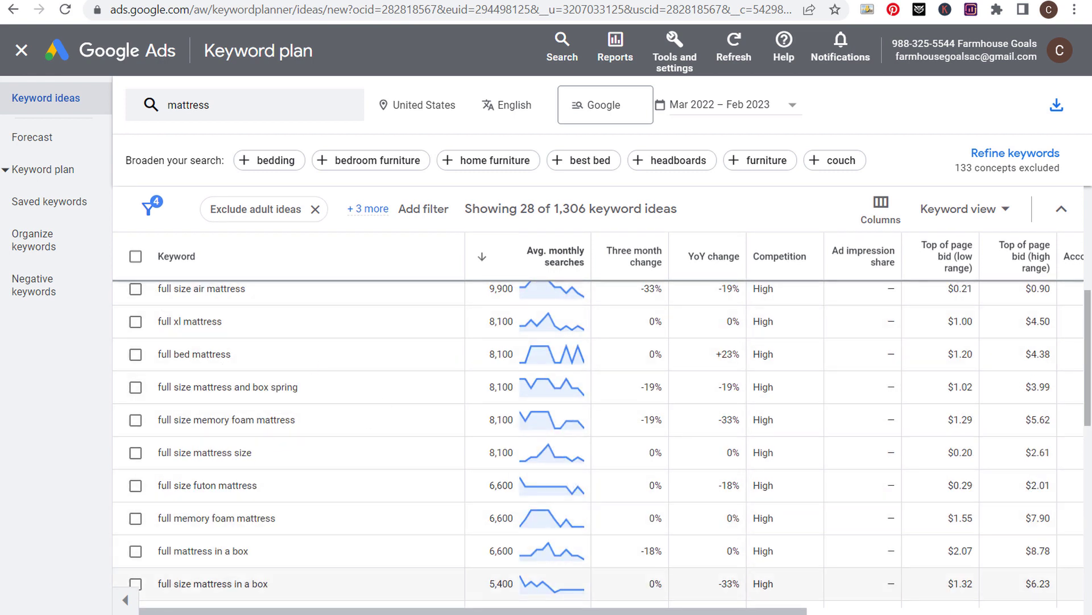
# - Switch to Excel and clear the twin keywords from B4 down in Sheet6, keeping the filtered Keywords header
pyautogui.hotkey('alt', 'Tab')
pyautogui.click(540, 588)
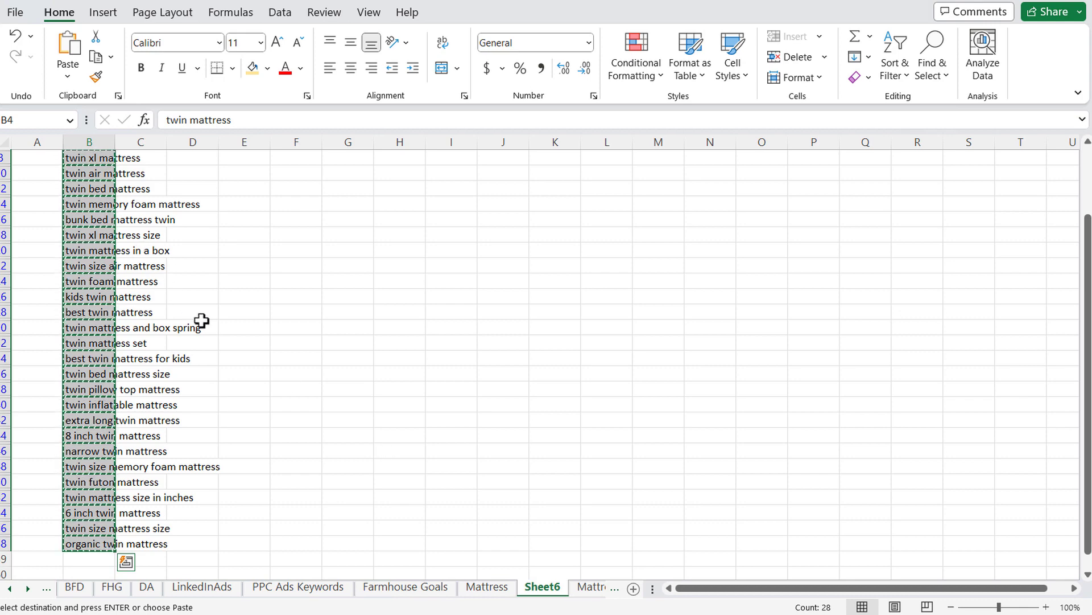
pyautogui.scroll(2, 279, 350)
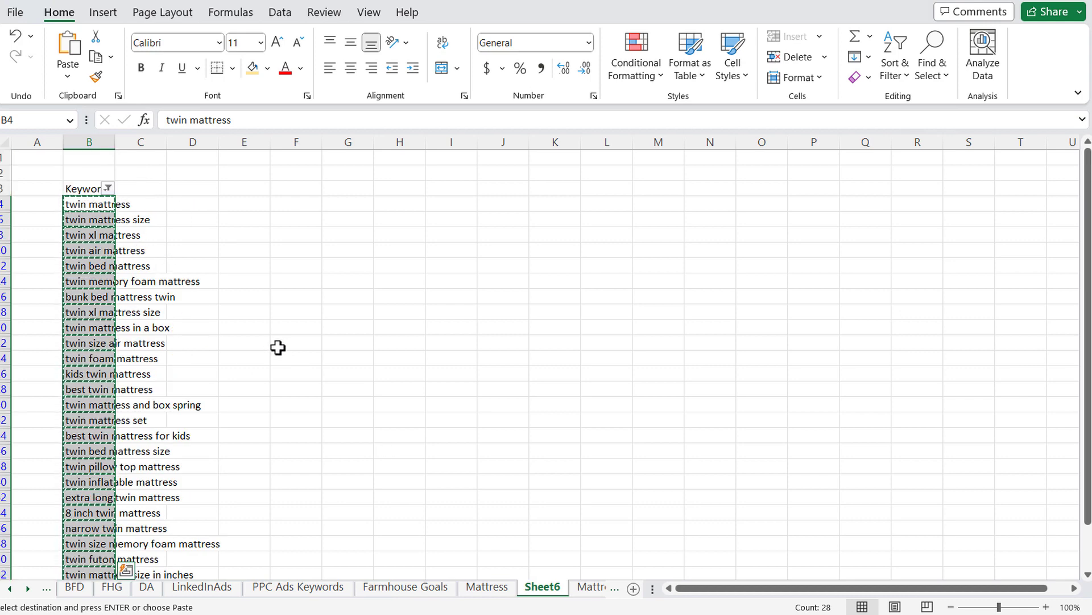
pyautogui.click(278, 347)
pyautogui.click(97, 202)
pyautogui.press('Delete')
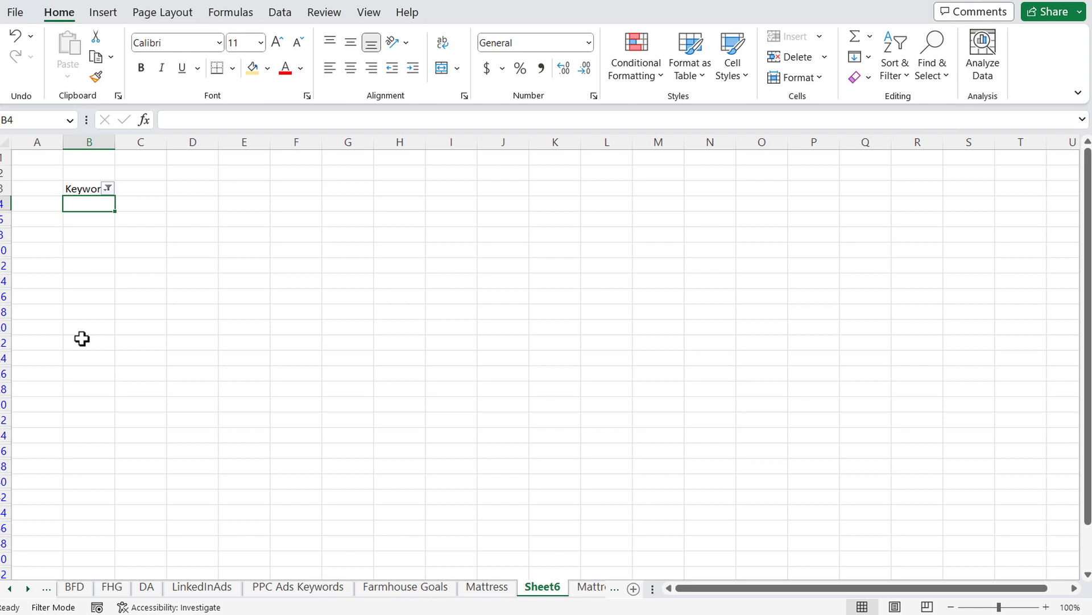
pyautogui.click(108, 188)
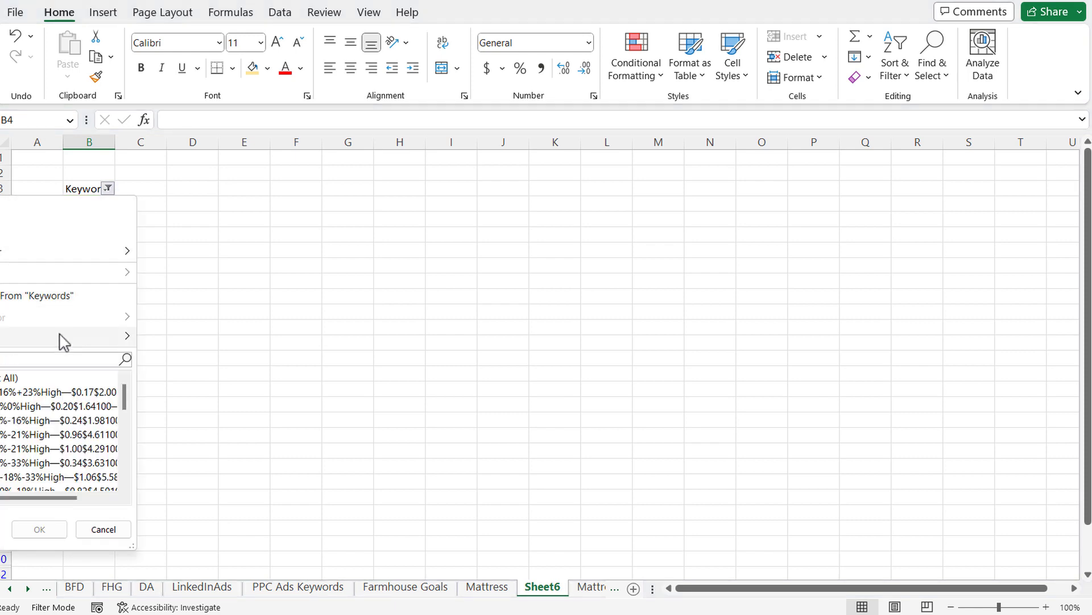
pyautogui.moveTo(64, 342)
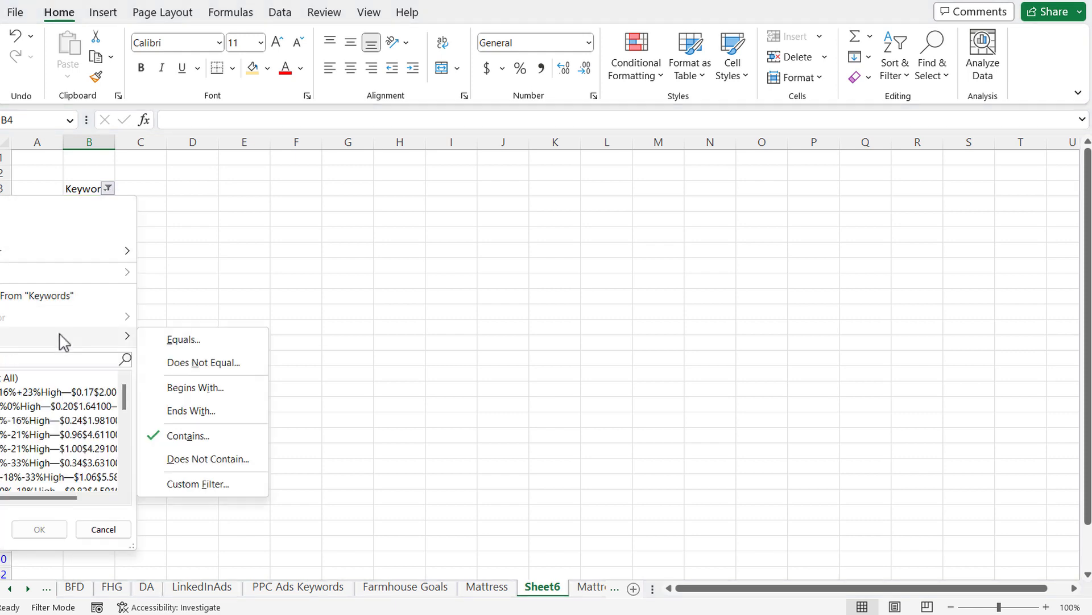
pyautogui.click(181, 435)
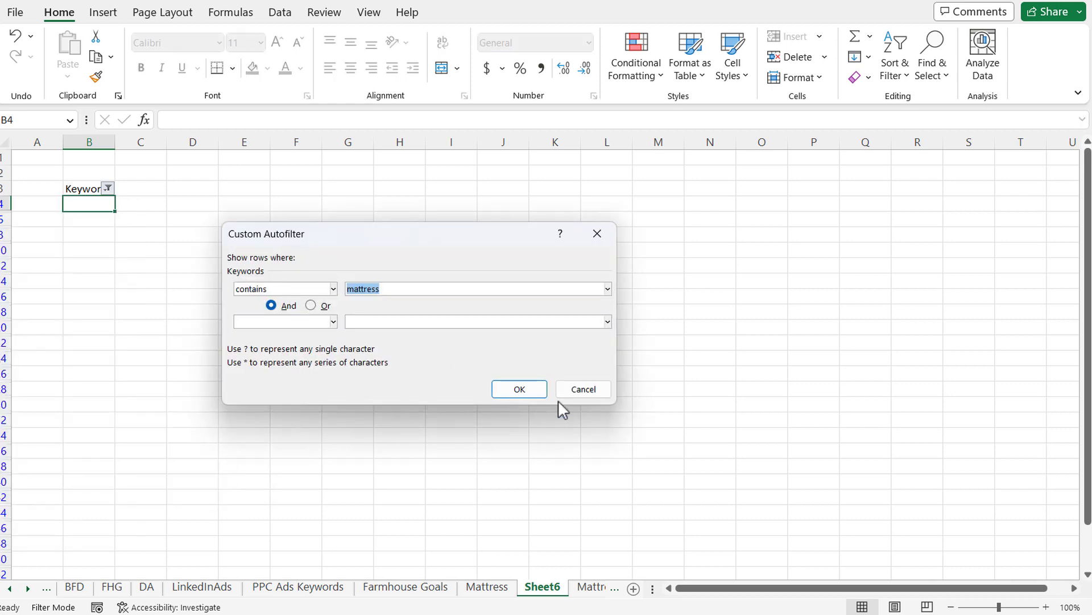
pyautogui.click(602, 392)
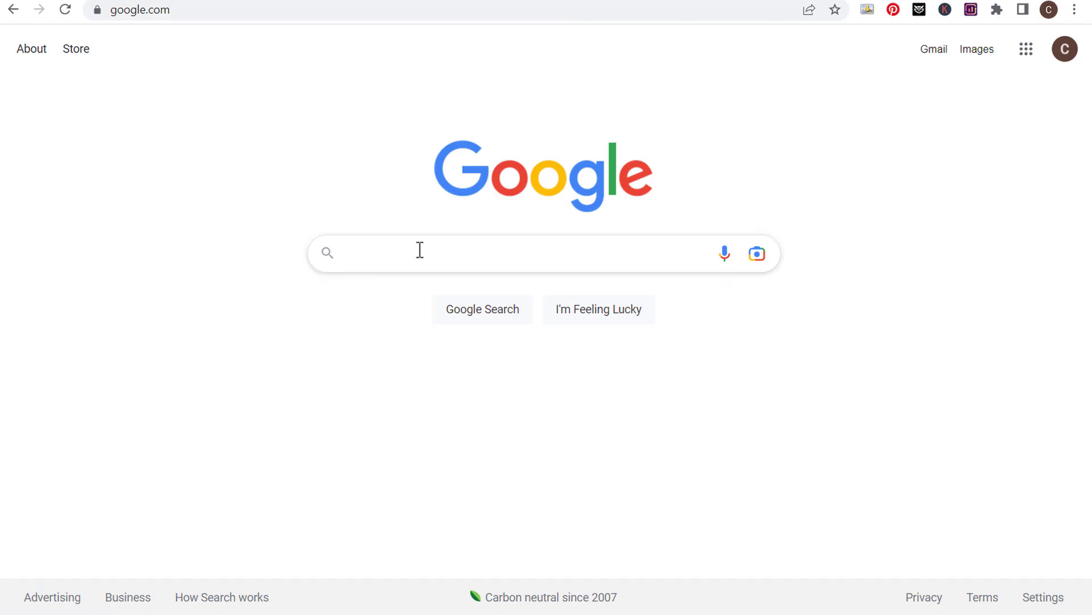
# - Search Google for twin mattress and copy the whole Long-Tail Keywords list, from twin mattress size to twin narrow mattress
pyautogui.hotkey('ctrl', 'v')
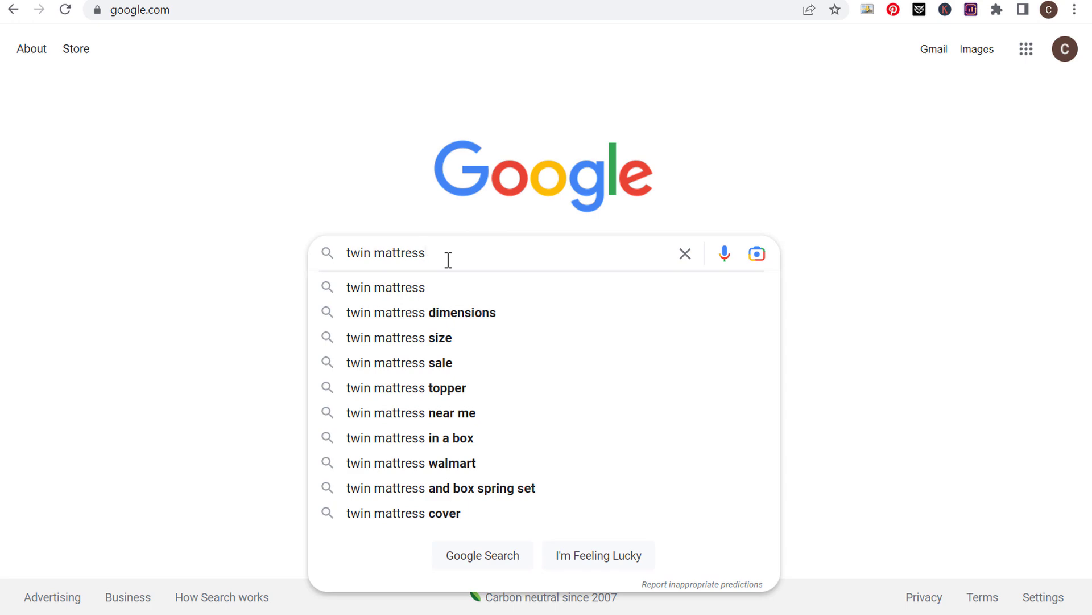
pyautogui.press('Return')
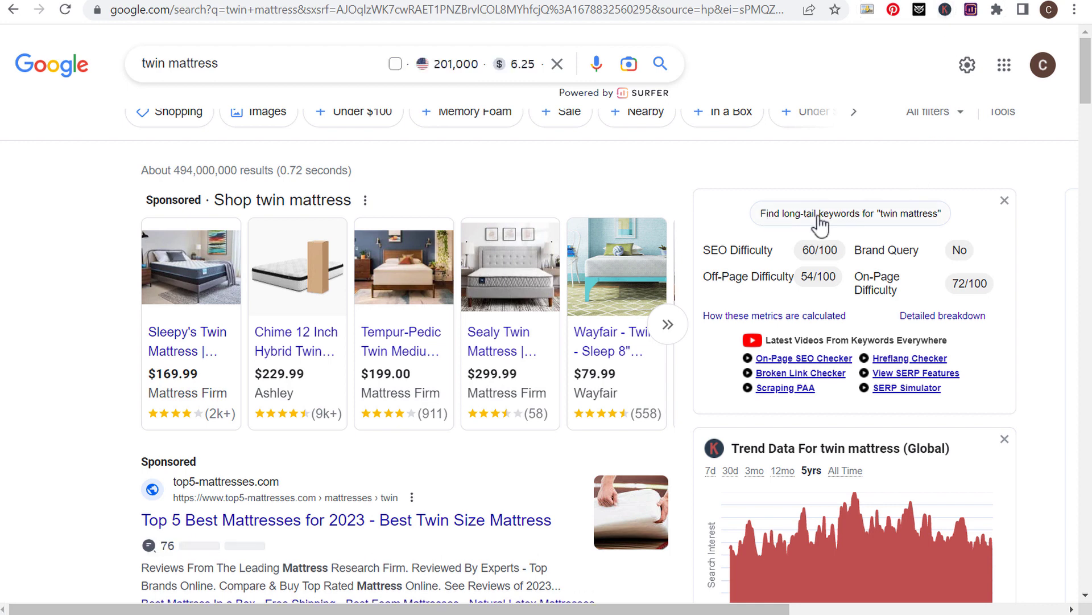
pyautogui.moveTo(1083, 65); pyautogui.dragTo(1086, 134)
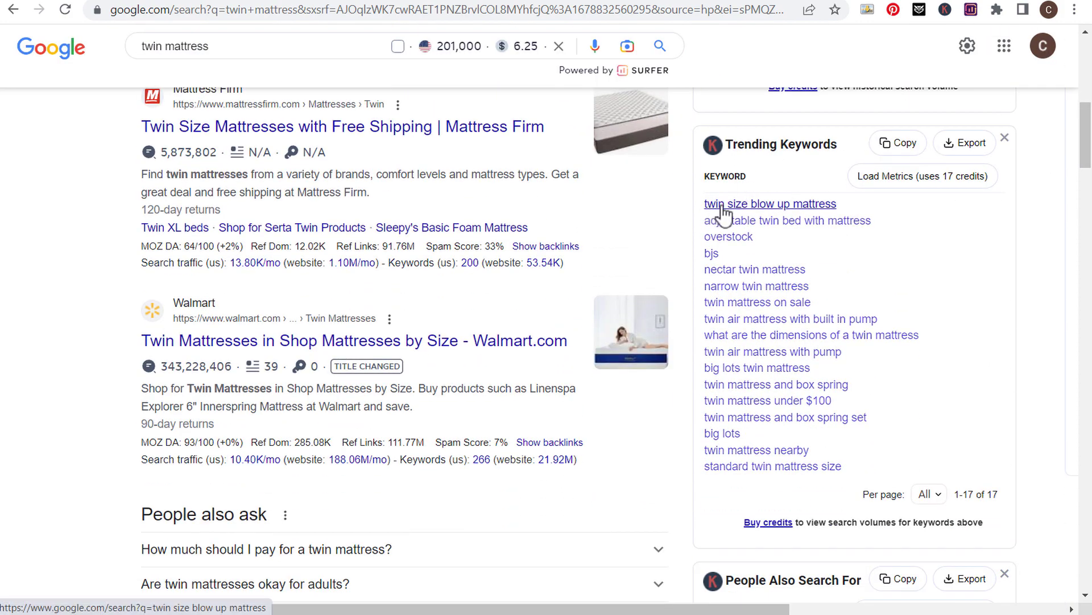
pyautogui.moveTo(1081, 151); pyautogui.dragTo(1086, 227)
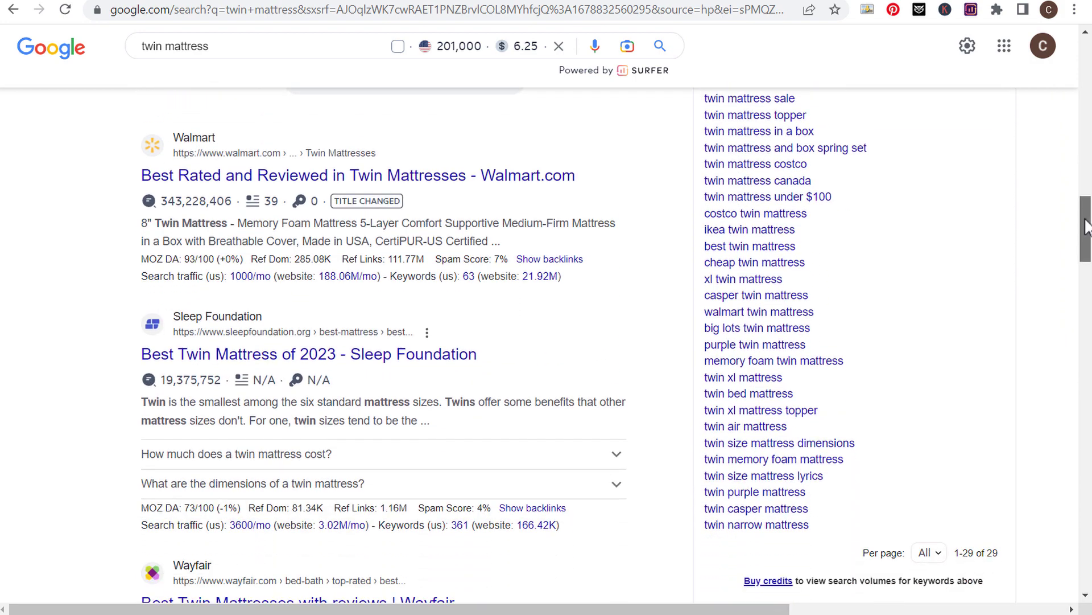
pyautogui.moveTo(832, 531); pyautogui.dragTo(704, 149)
pyautogui.hotkey('ctrl', 'c')
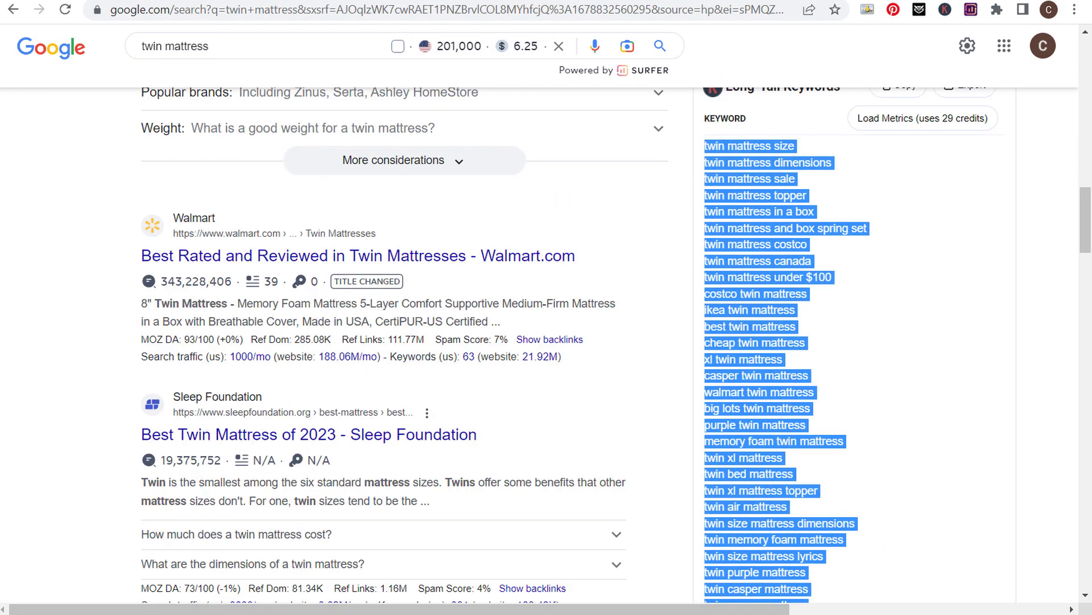
# - Switch to Excel and paste the long-tail keywords below the twin list at A33 of the Mattress sheet, without source formatting
pyautogui.hotkey('alt', 'Tab')
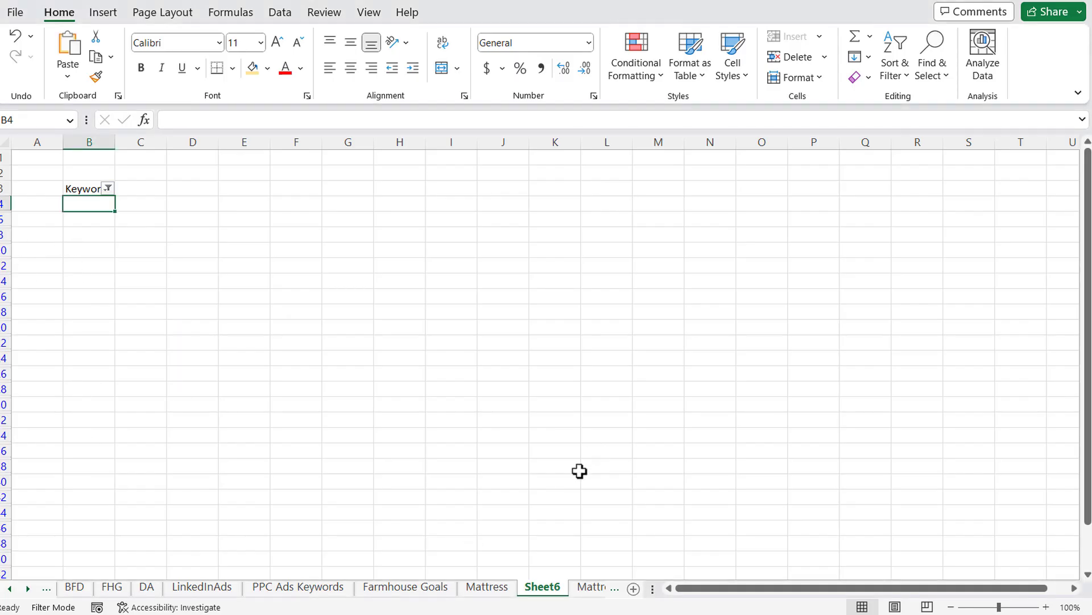
pyautogui.click(491, 586)
pyautogui.scroll(-5, 188, 316)
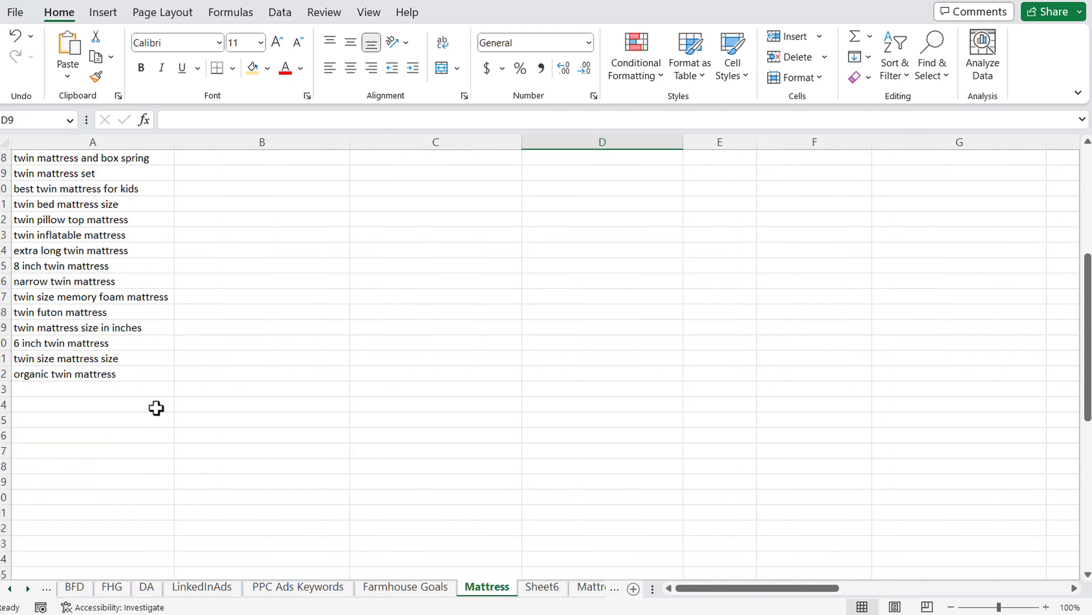
pyautogui.click(125, 393)
pyautogui.hotkey('ctrl', 'v')
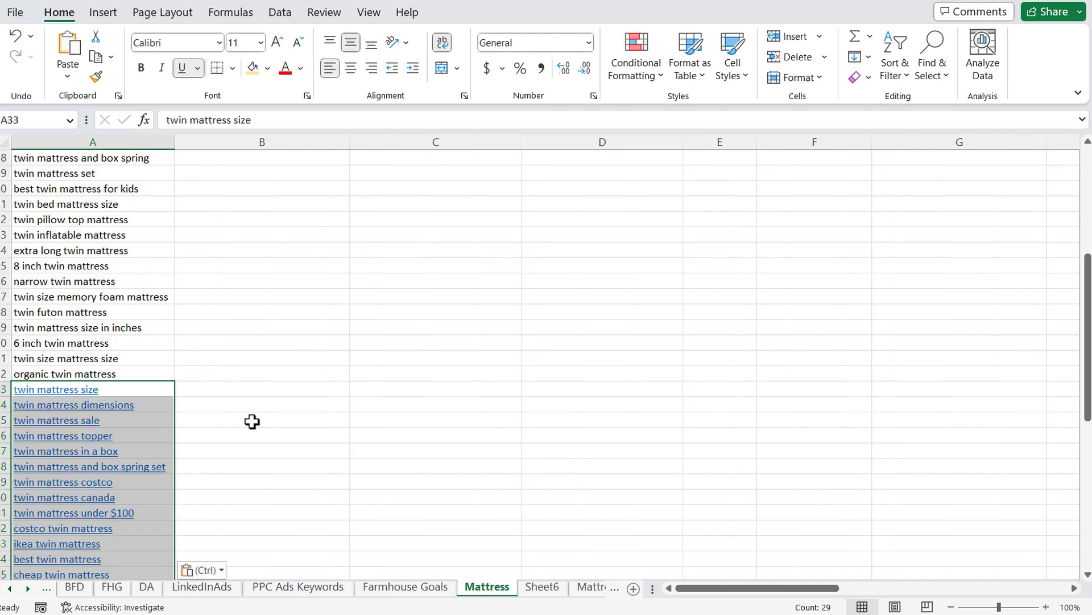
pyautogui.click(202, 569)
pyautogui.click(216, 523)
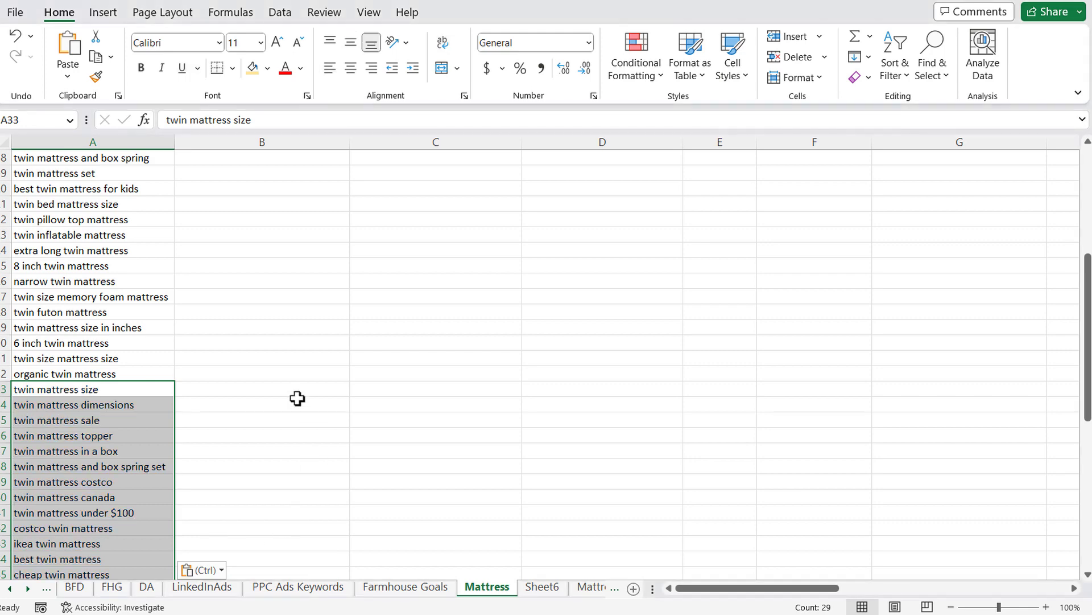
pyautogui.click(271, 371)
# - Remove duplicate values from column A of the Mattress sheet, continuing with the current selection only
pyautogui.scroll(5, 151, 251)
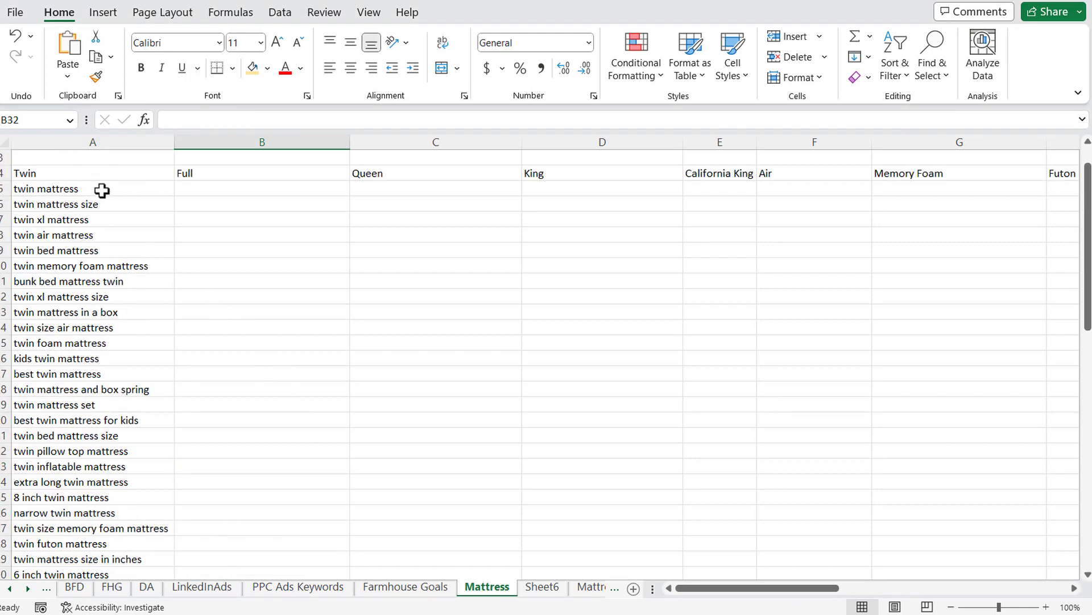
pyautogui.click(117, 142)
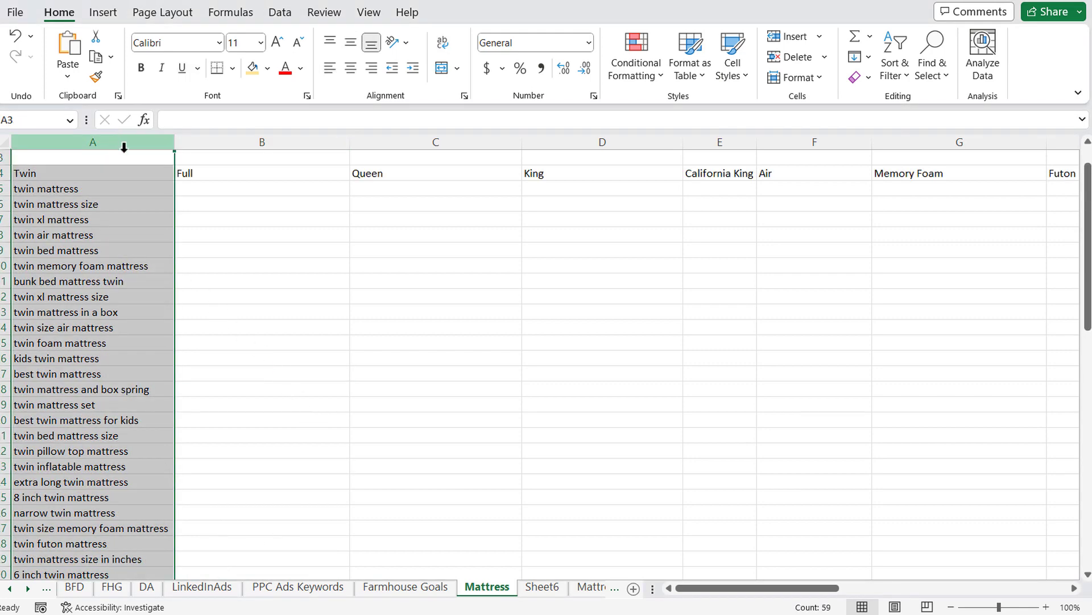
pyautogui.click(280, 13)
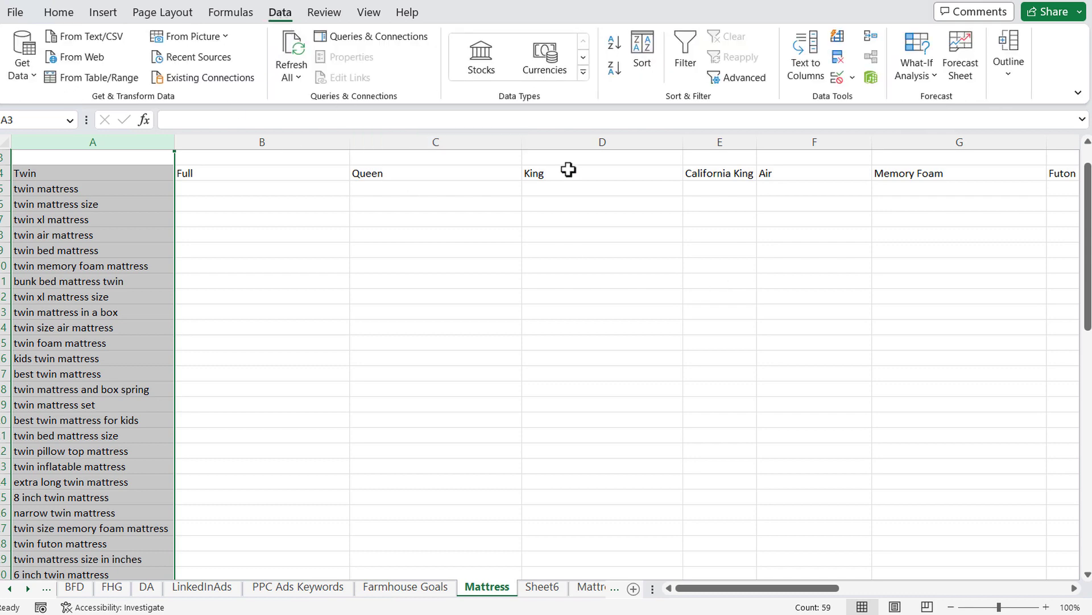
pyautogui.click(837, 60)
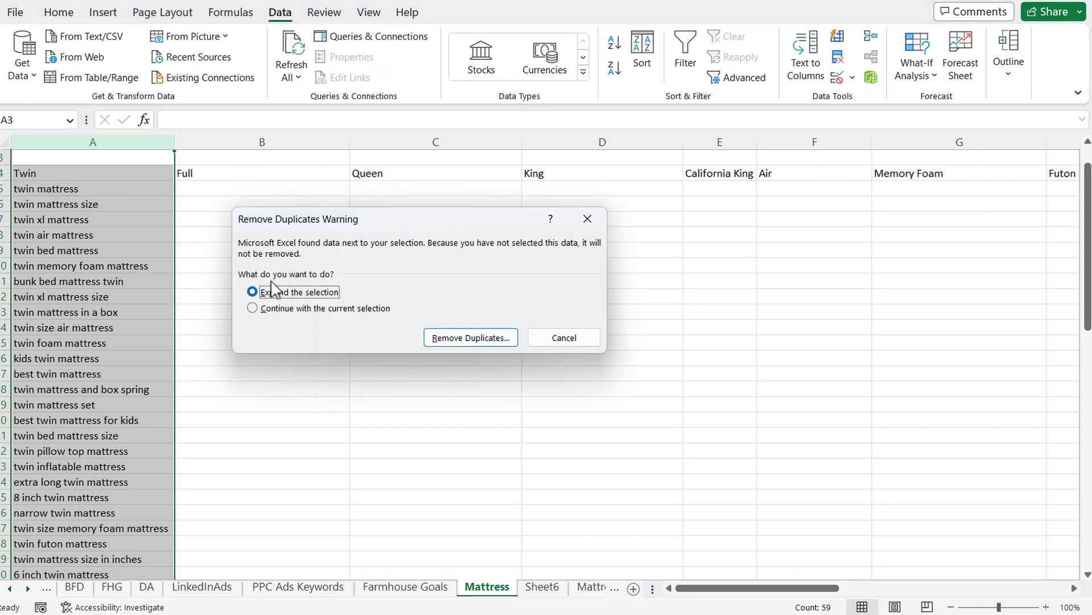
pyautogui.click(294, 309)
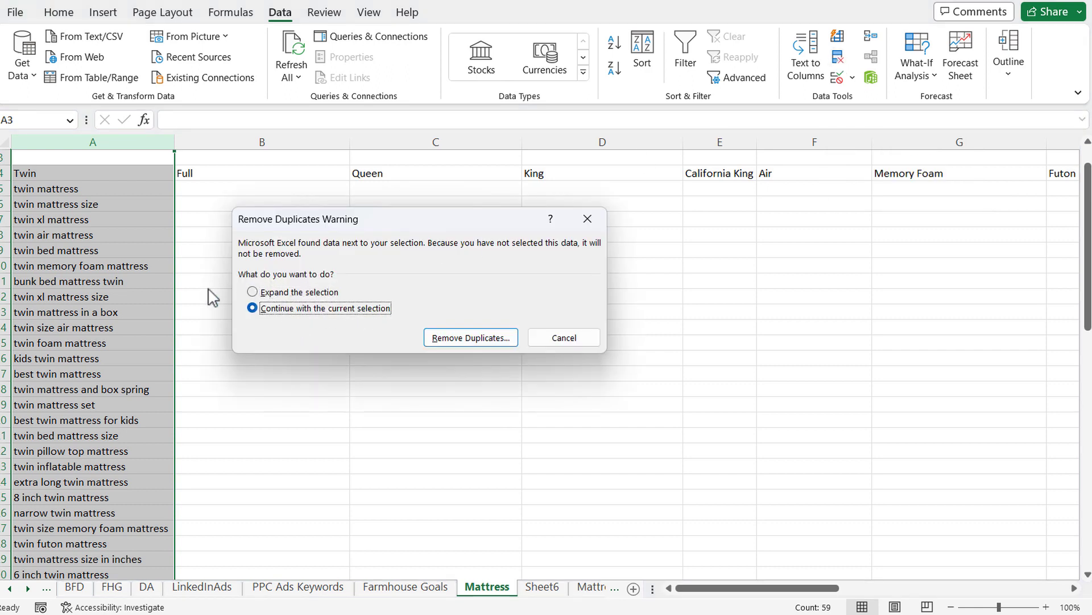
pyautogui.click(494, 343)
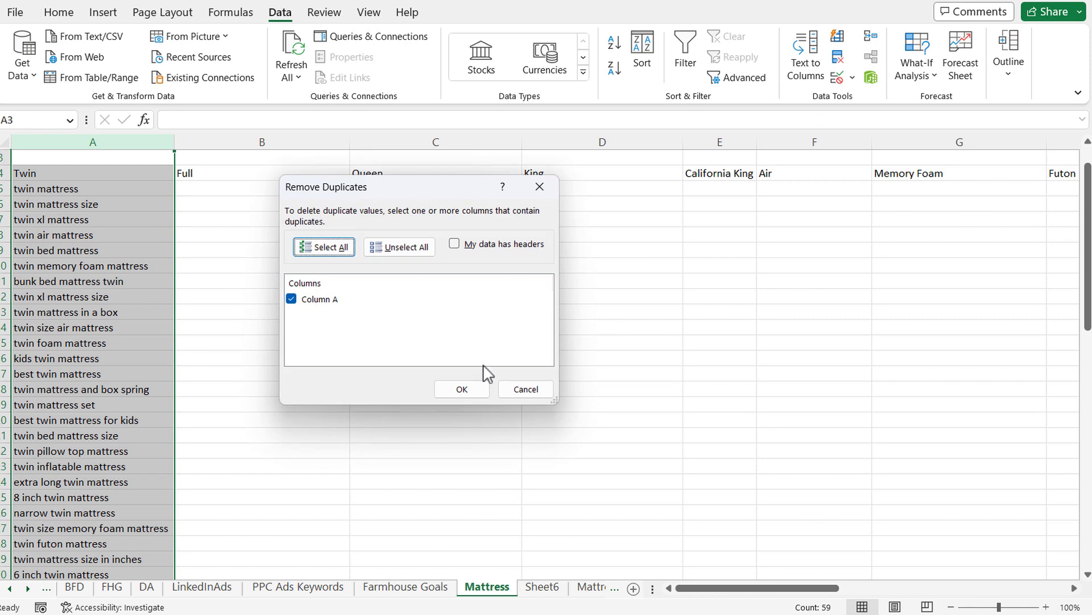
pyautogui.click(459, 389)
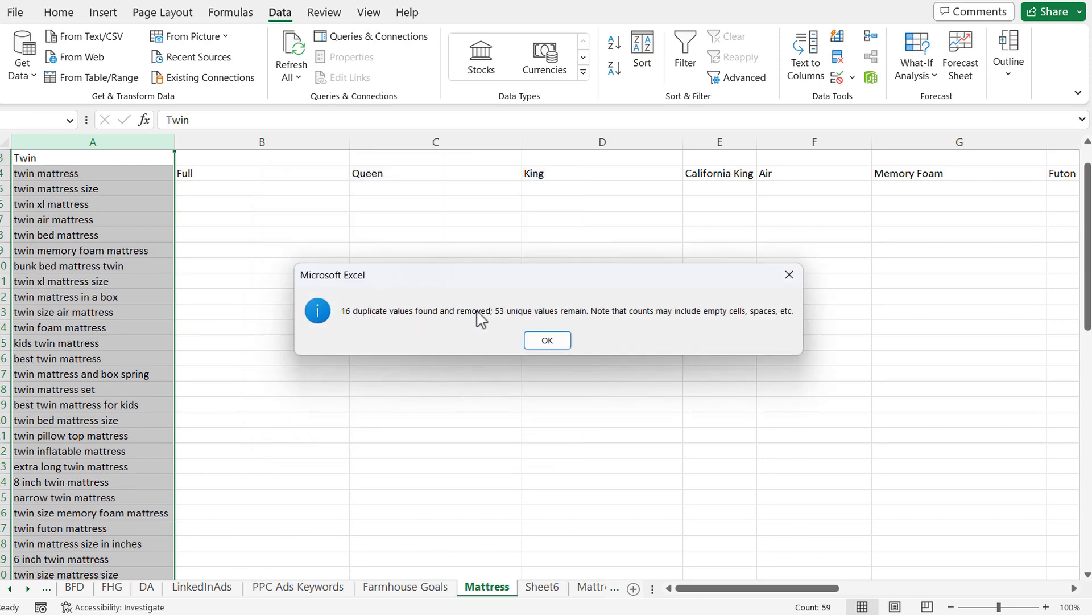
pyautogui.click(548, 341)
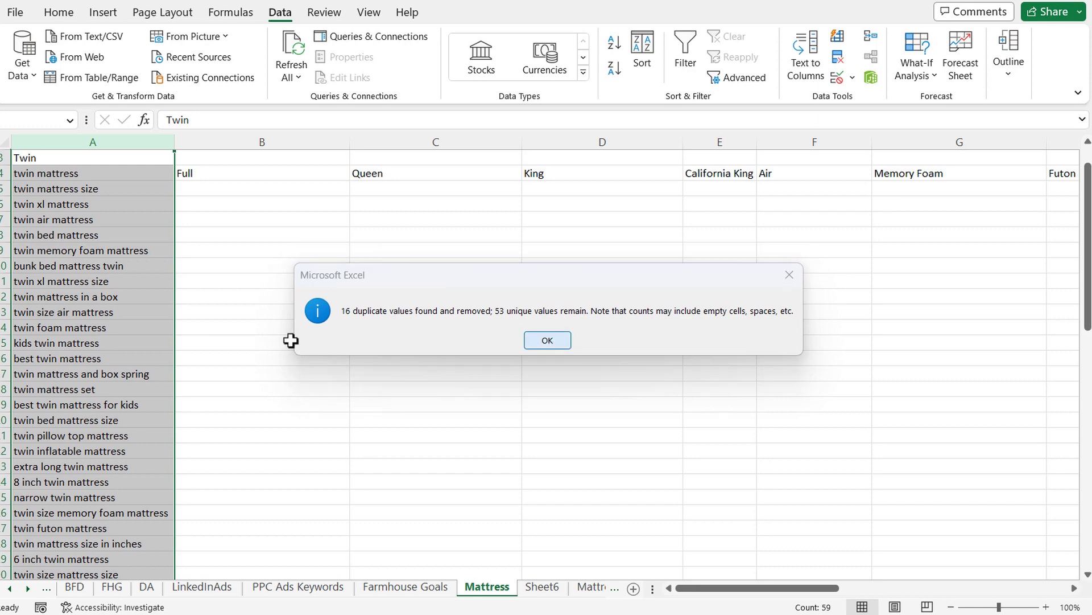
# - Go through the added twin keywords at the end of column A, checking for brand, store and price terms
pyautogui.click(164, 326)
pyautogui.scroll(-3, 97, 365)
pyautogui.scroll(-6, 97, 364)
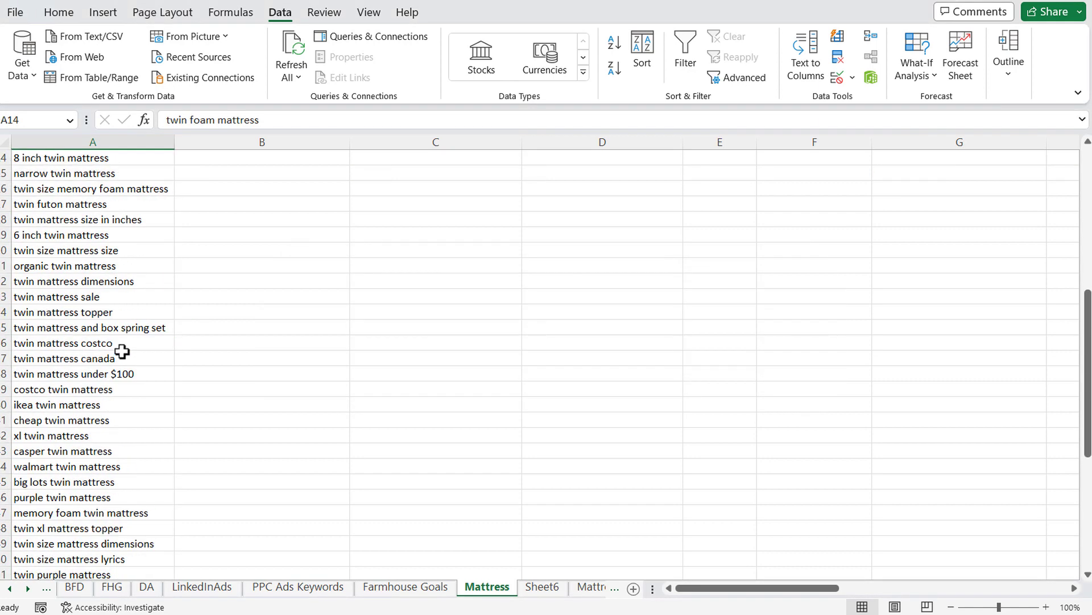
pyautogui.click(2, 296)
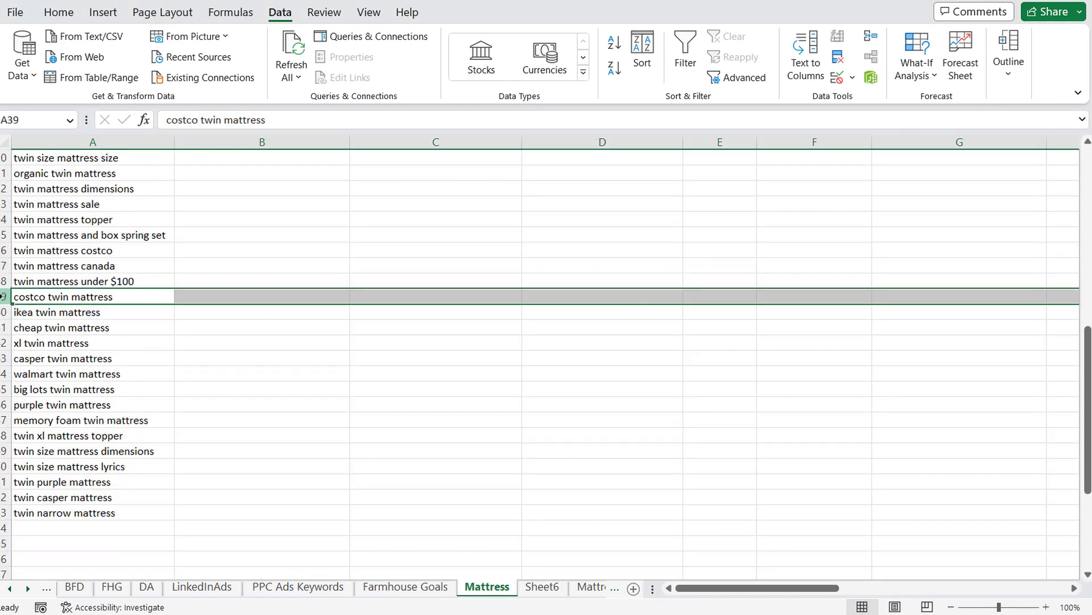
pyautogui.click(2, 312)
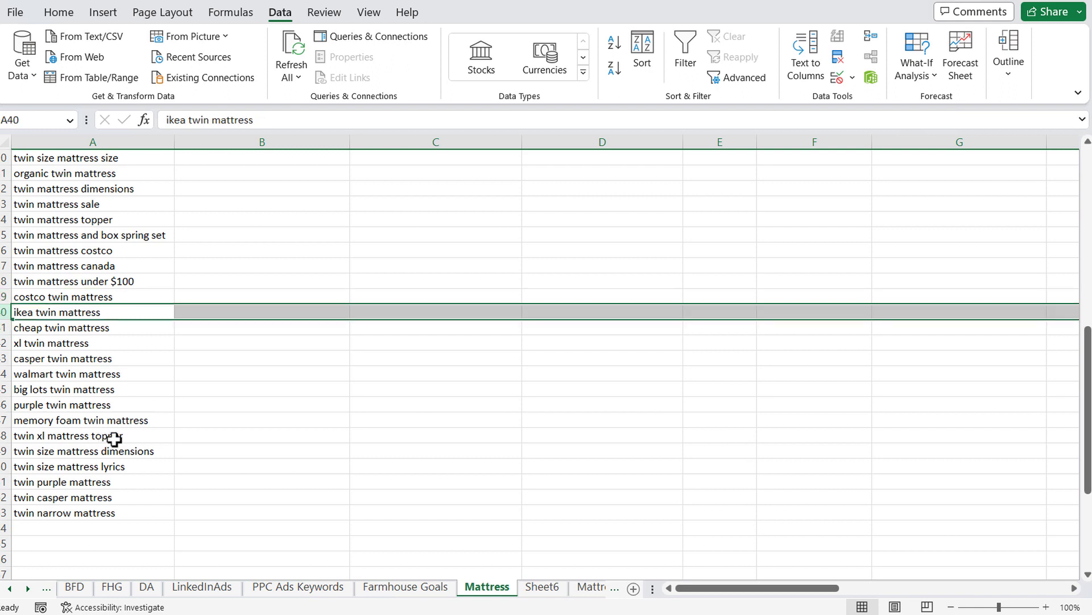
pyautogui.click(92, 399)
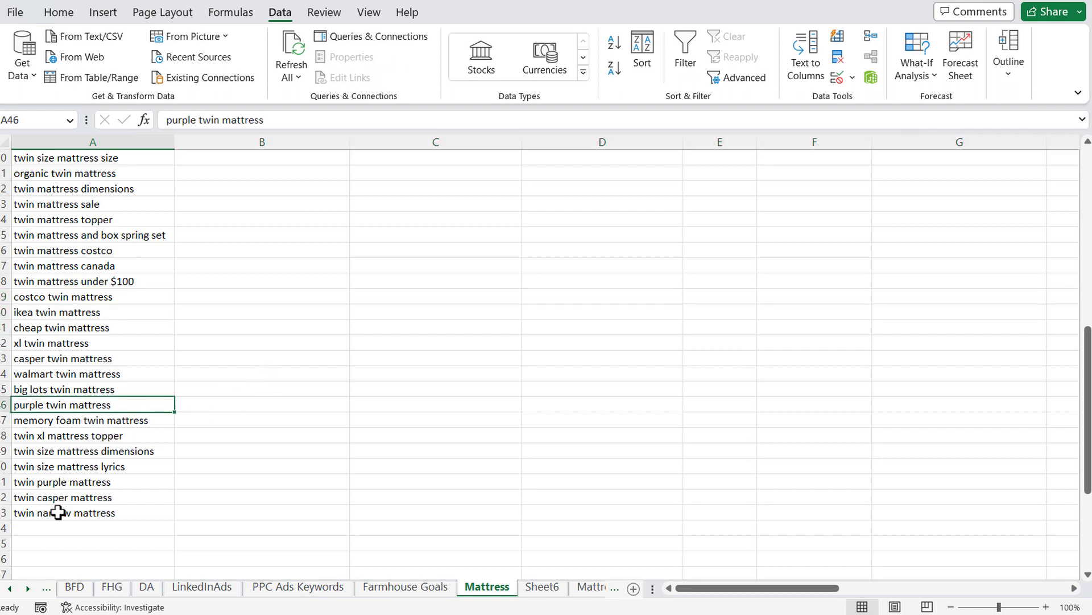
pyautogui.moveTo(57, 512); pyautogui.dragTo(53, 405)
pyautogui.click(68, 328)
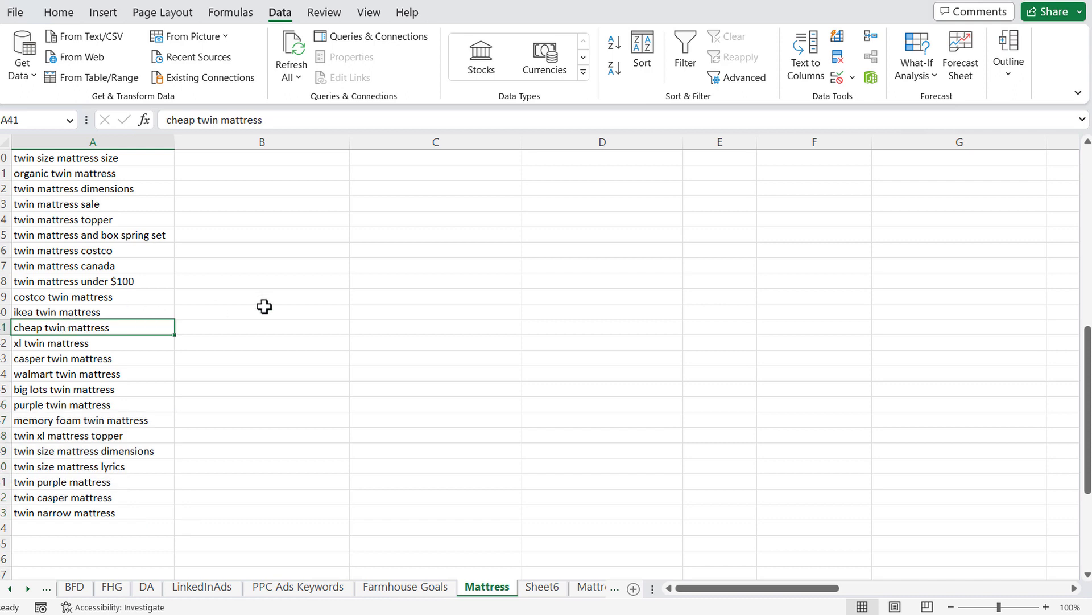
# - Open the Mattress2 sheet and review its Product Page, Blog Post, Video and Content Idea columns
pyautogui.scroll(1, 191, 238)
pyautogui.scroll(2, 191, 237)
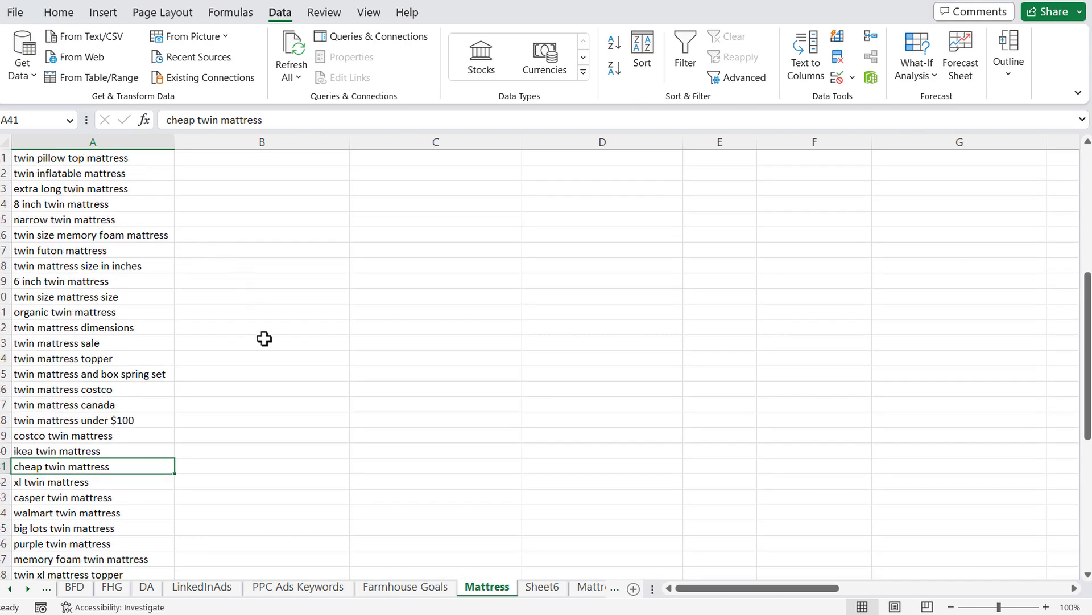
pyautogui.scroll(2, 264, 342)
pyautogui.scroll(5, 262, 307)
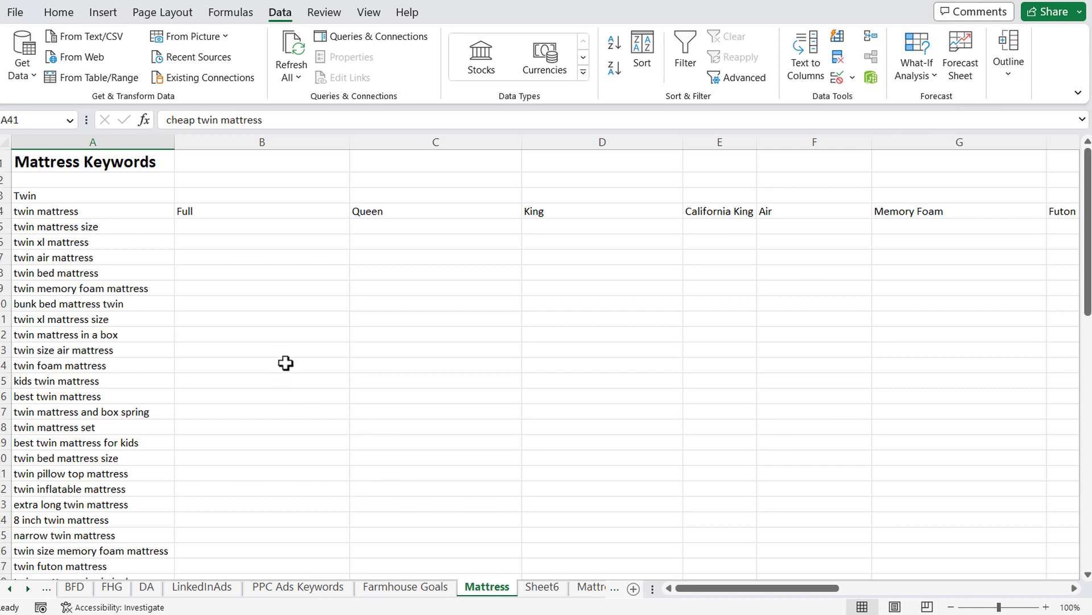
pyautogui.click(594, 588)
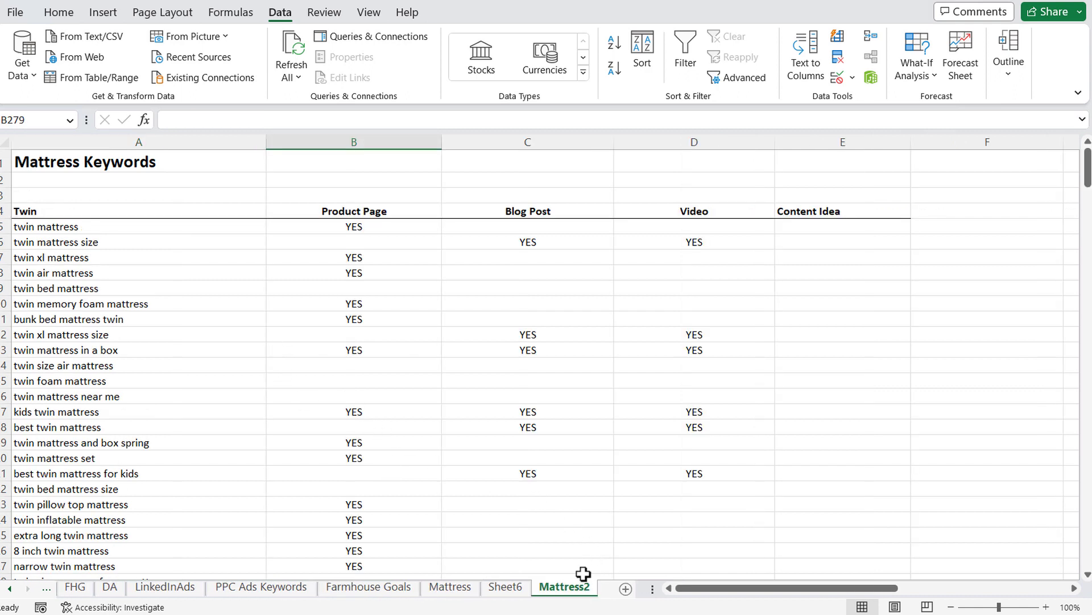
pyautogui.moveTo(307, 142); pyautogui.dragTo(876, 146)
pyautogui.click(973, 244)
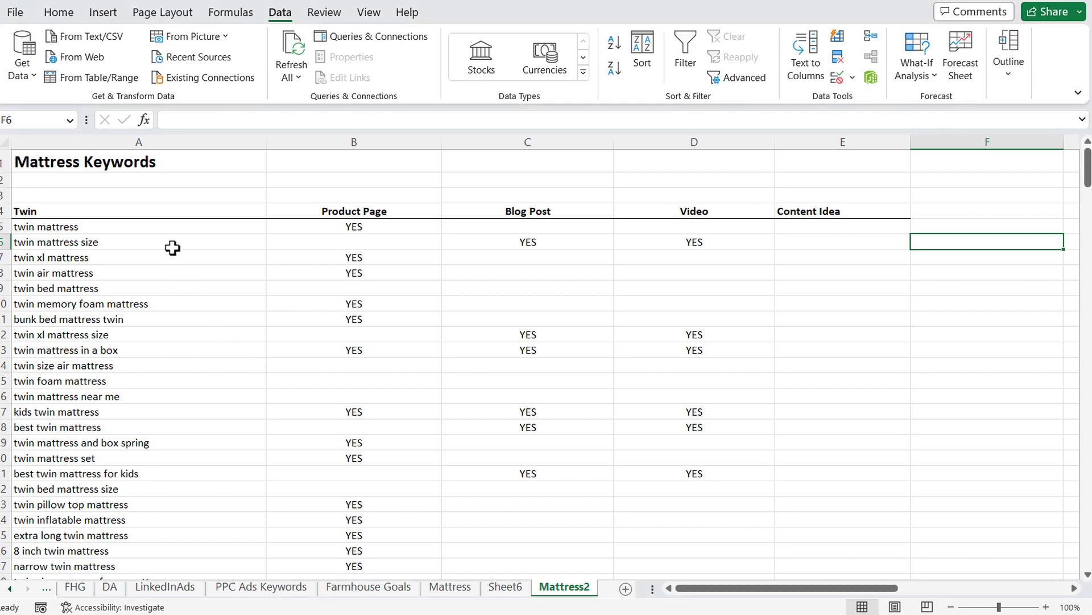
# - Go through the Twin keywords in Mattress2, checking which content type each one is assigned, such as twin memory foam mattress and kids twin mattress
pyautogui.moveTo(174, 226); pyautogui.dragTo(176, 376)
pyautogui.click(72, 454)
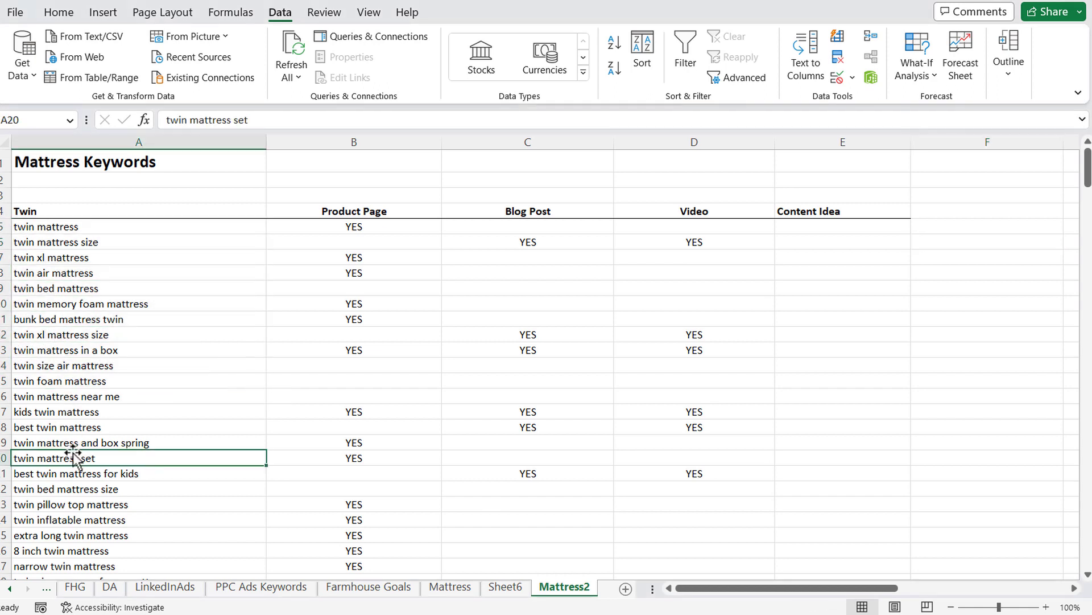
pyautogui.click(140, 305)
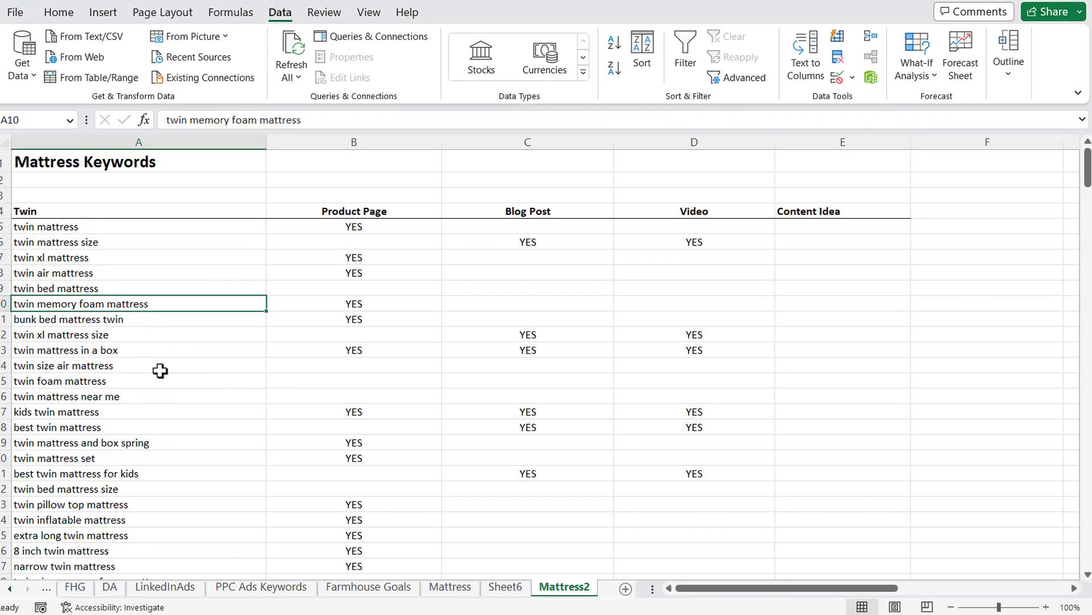
pyautogui.click(3, 305)
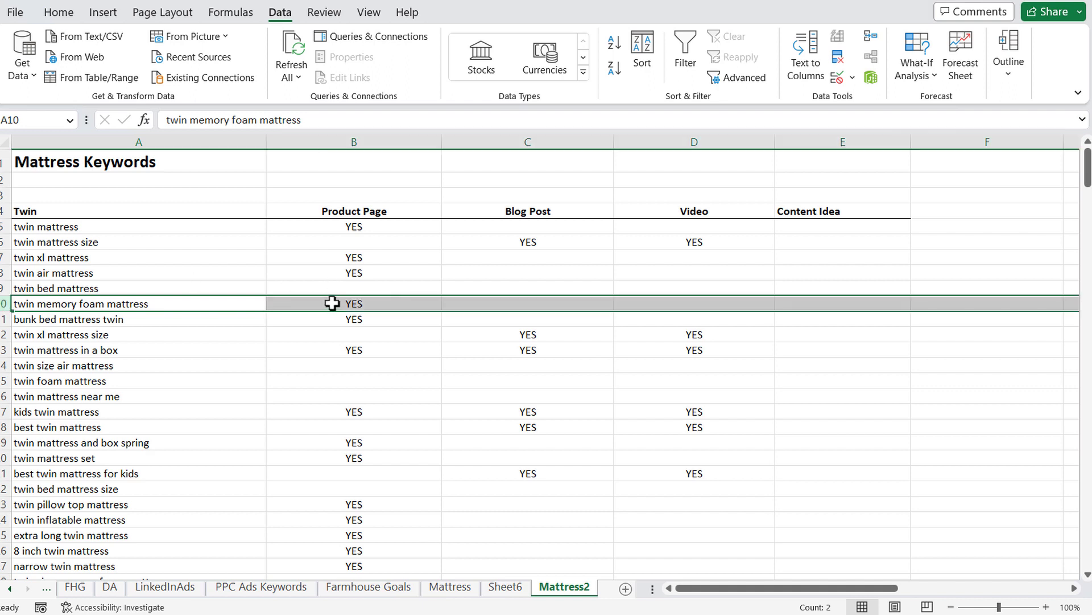
pyautogui.click(166, 305)
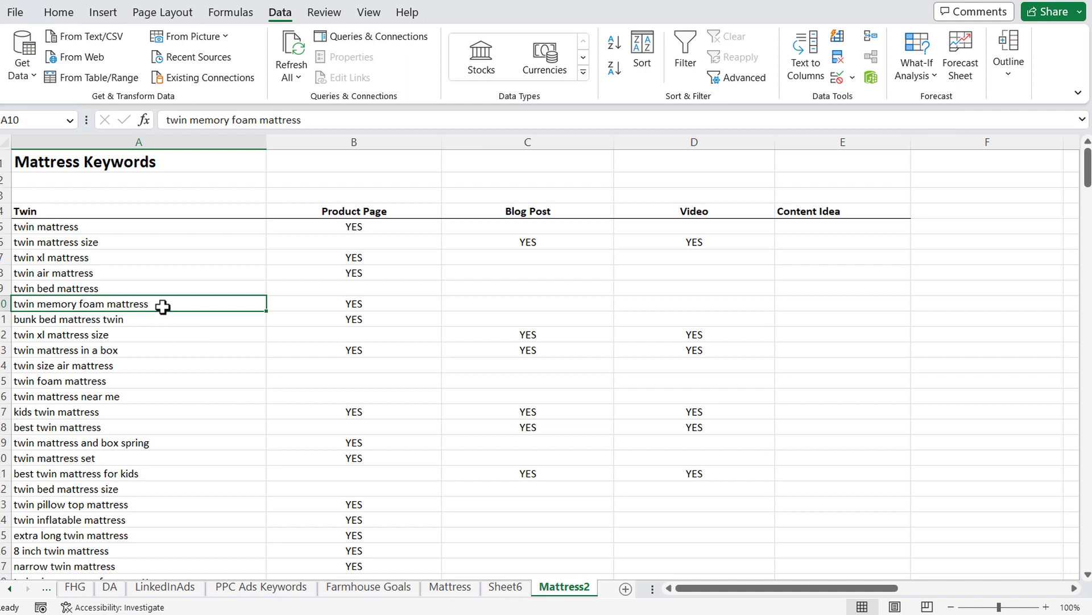
pyautogui.click(139, 226)
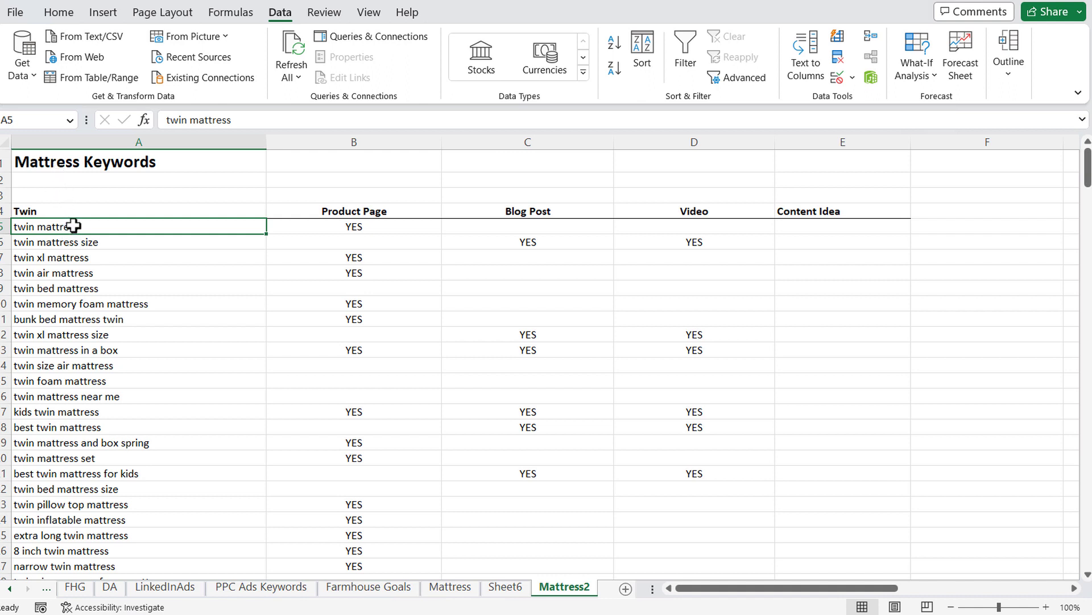
pyautogui.click(117, 413)
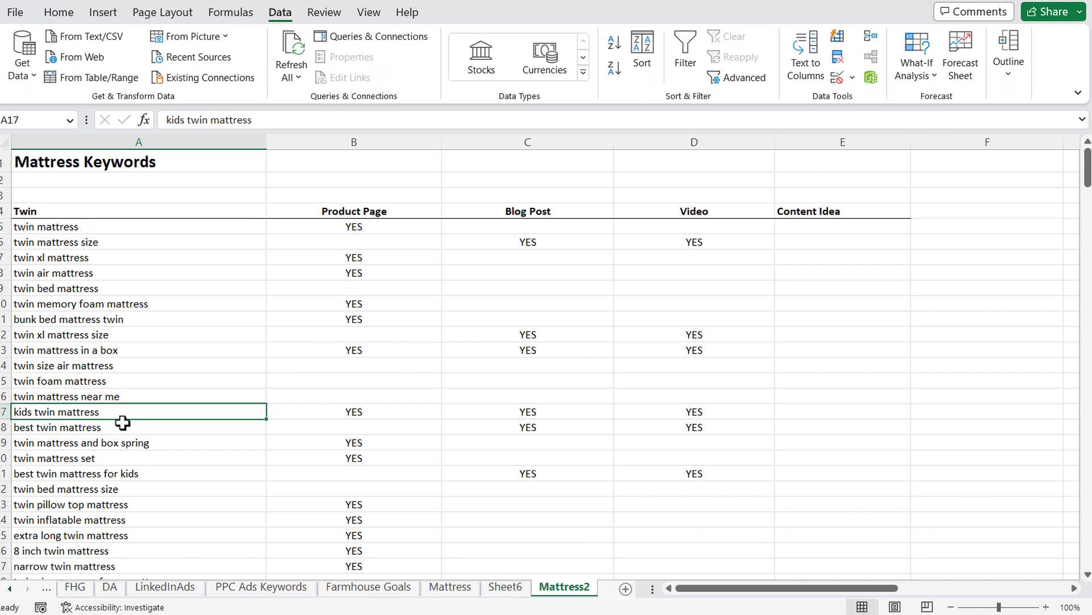
pyautogui.click(566, 416)
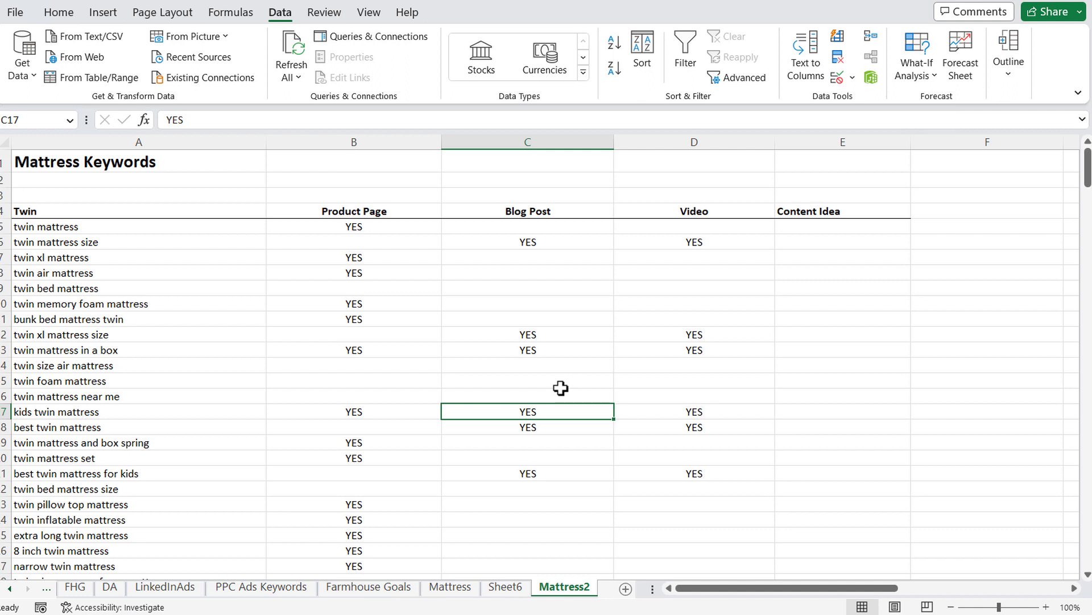
pyautogui.click(166, 142)
pyautogui.click(125, 393)
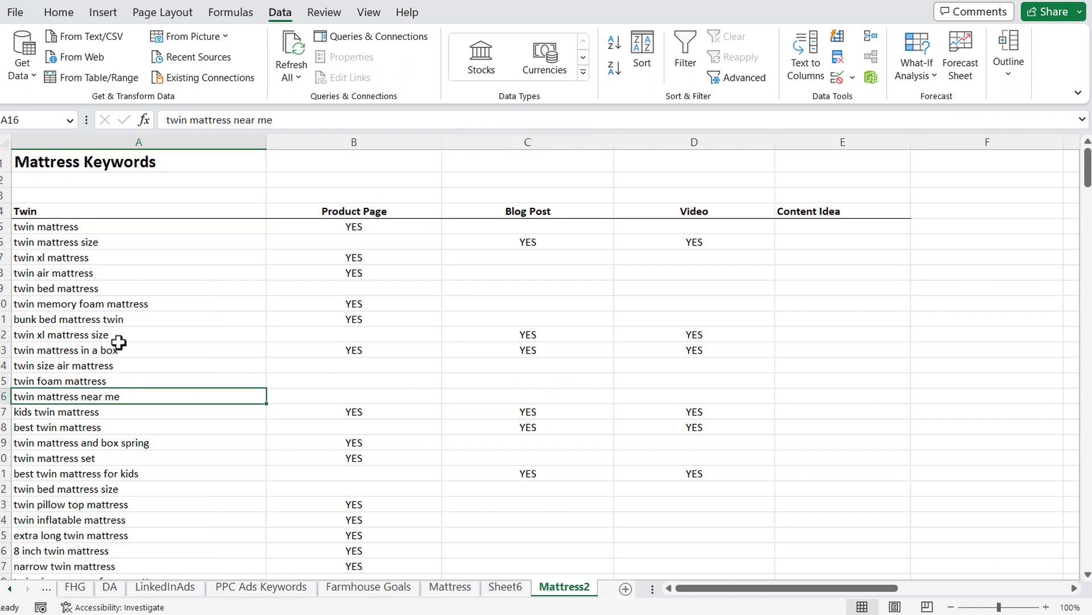
pyautogui.moveTo(317, 137); pyautogui.dragTo(749, 296)
pyautogui.click(750, 296)
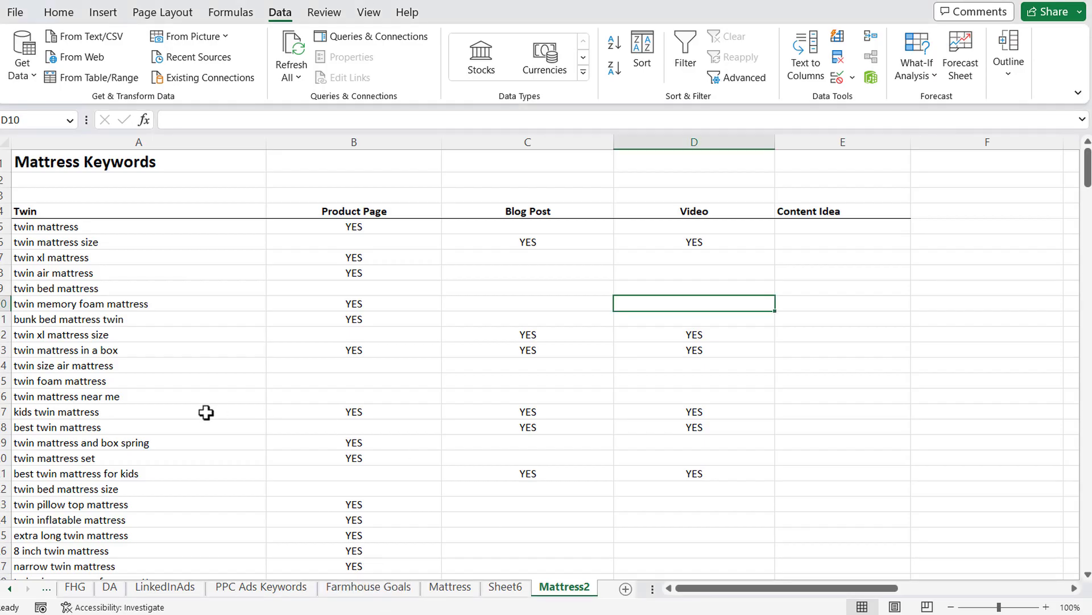
# - Look through the other keyword categories in column A of Mattress2, from Full and Queen to California King, Air and Memory Foam
pyautogui.scroll(-5, 207, 412)
pyautogui.scroll(-3, 109, 334)
pyautogui.scroll(-6, 130, 344)
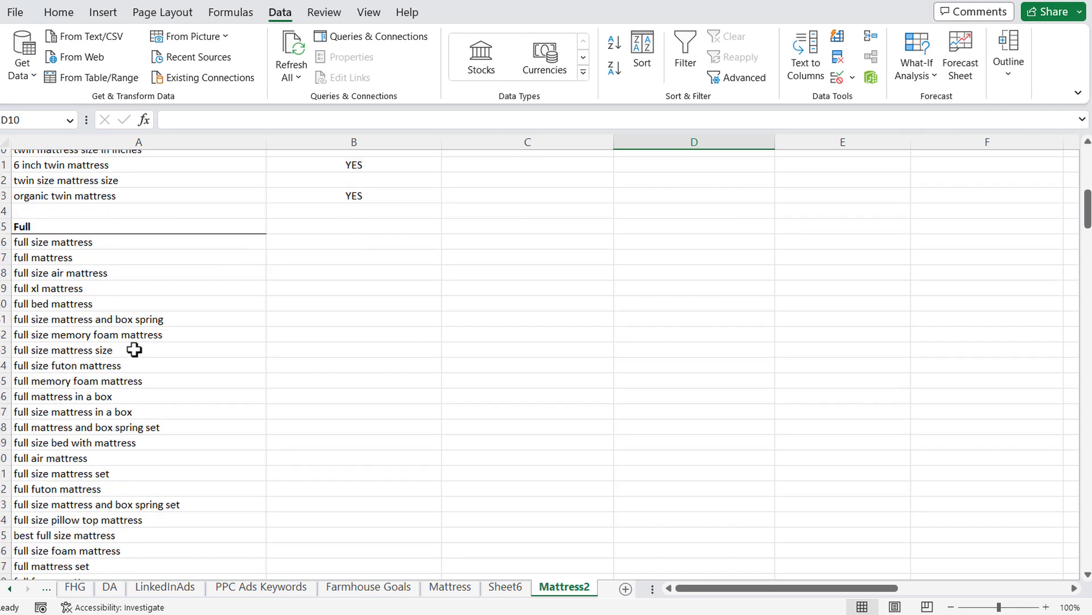
pyautogui.scroll(-13, 134, 364)
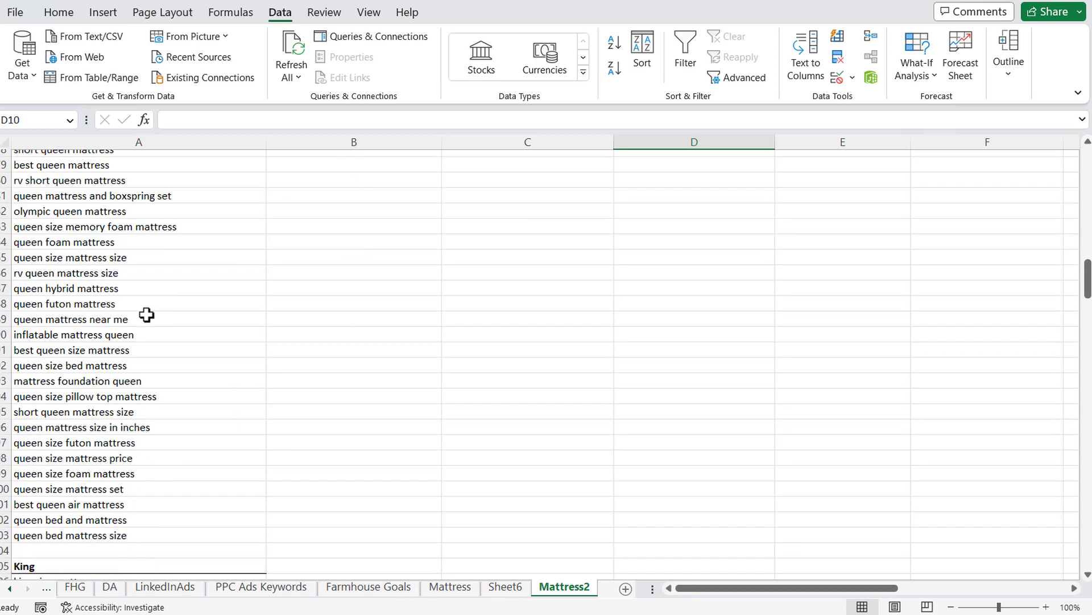
pyautogui.scroll(-14, 143, 359)
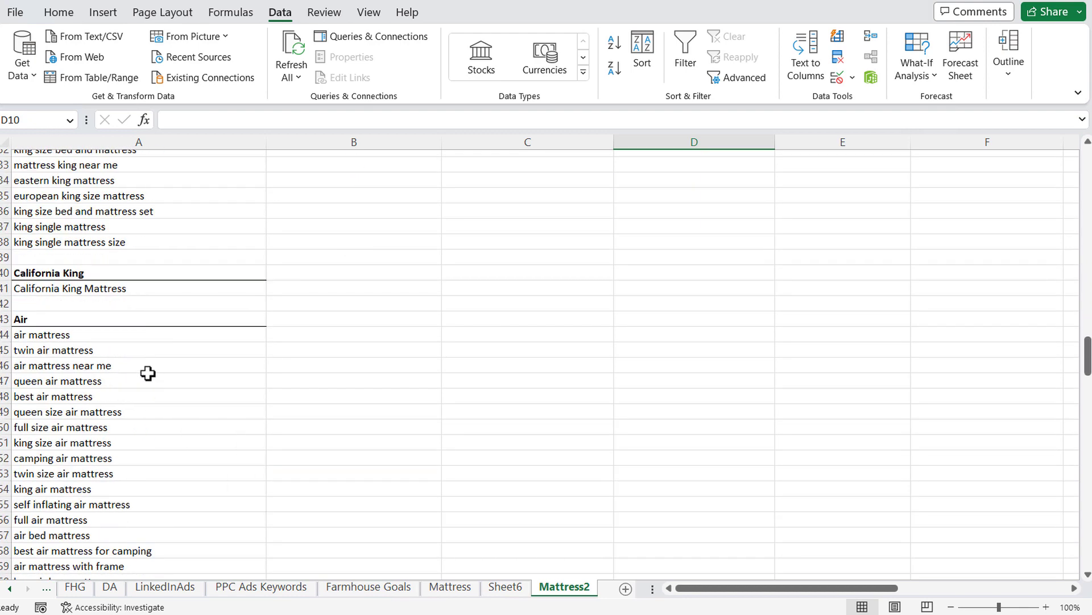
pyautogui.moveTo(144, 273); pyautogui.dragTo(144, 288)
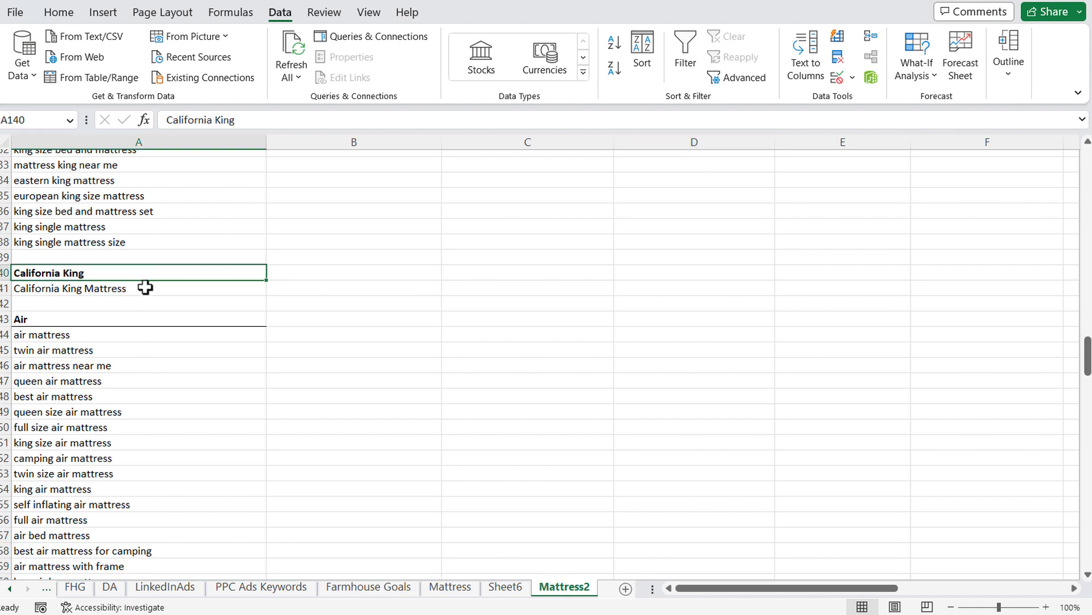
pyautogui.click(326, 304)
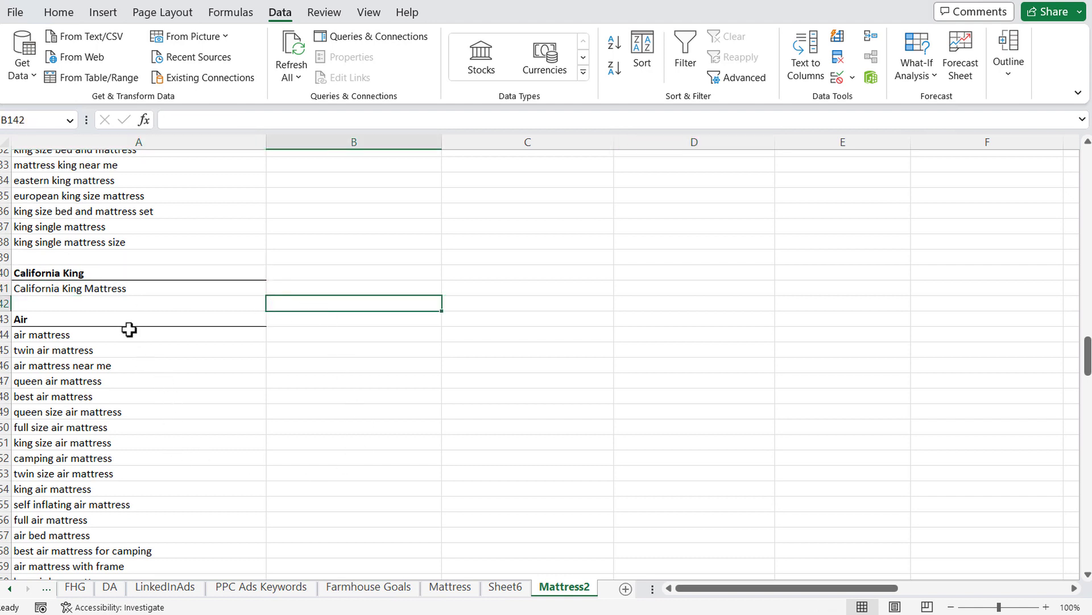
pyautogui.scroll(-3, 136, 394)
pyautogui.scroll(-2, 143, 319)
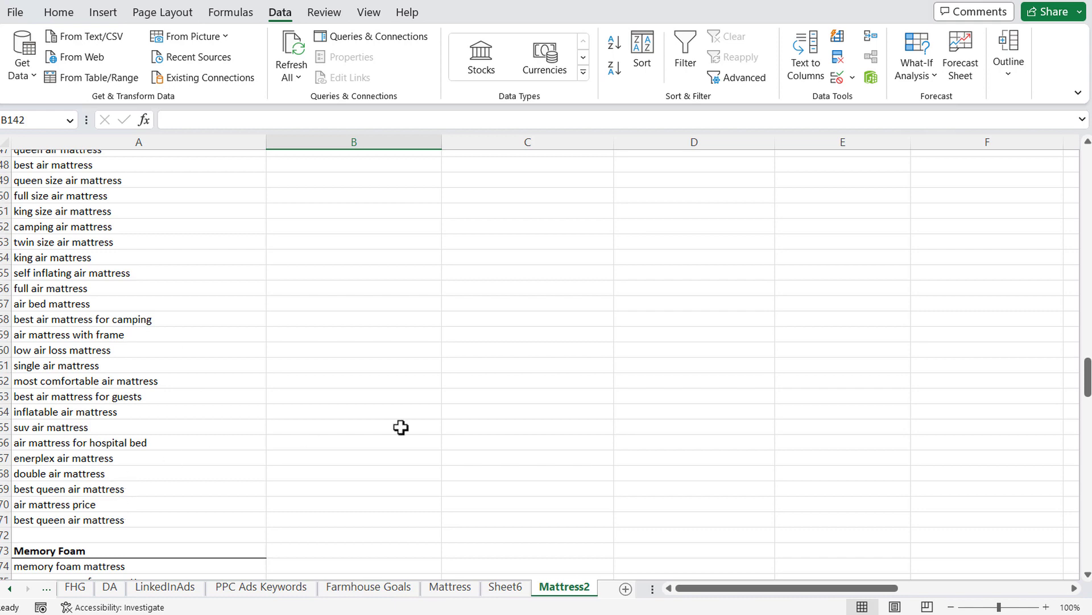
# - Delete the whole twin bed mattress row from the Twin list in the Mattress2 sheet
pyautogui.scroll(2, 398, 421)
pyautogui.scroll(8, 500, 403)
pyautogui.moveTo(1087, 350); pyautogui.dragTo(1087, 162)
pyautogui.click(57, 272)
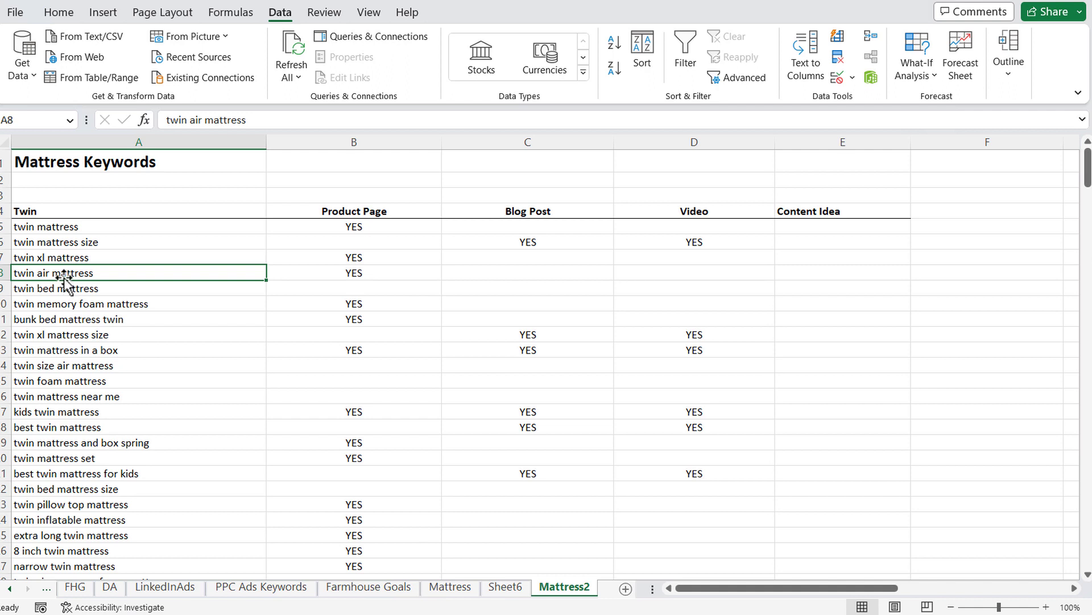
pyautogui.click(57, 210)
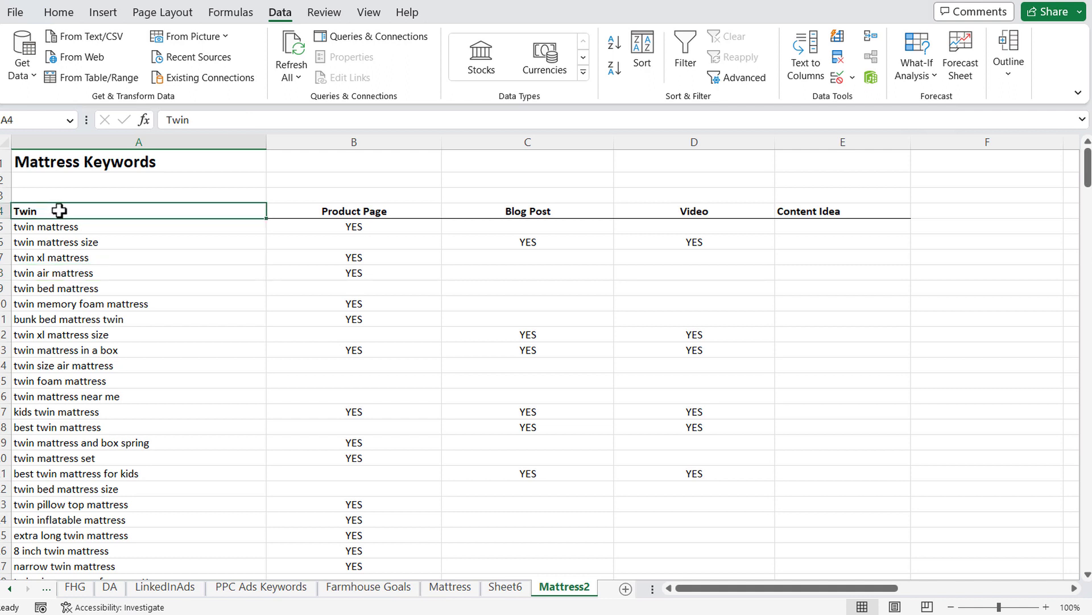
pyautogui.click(30, 272)
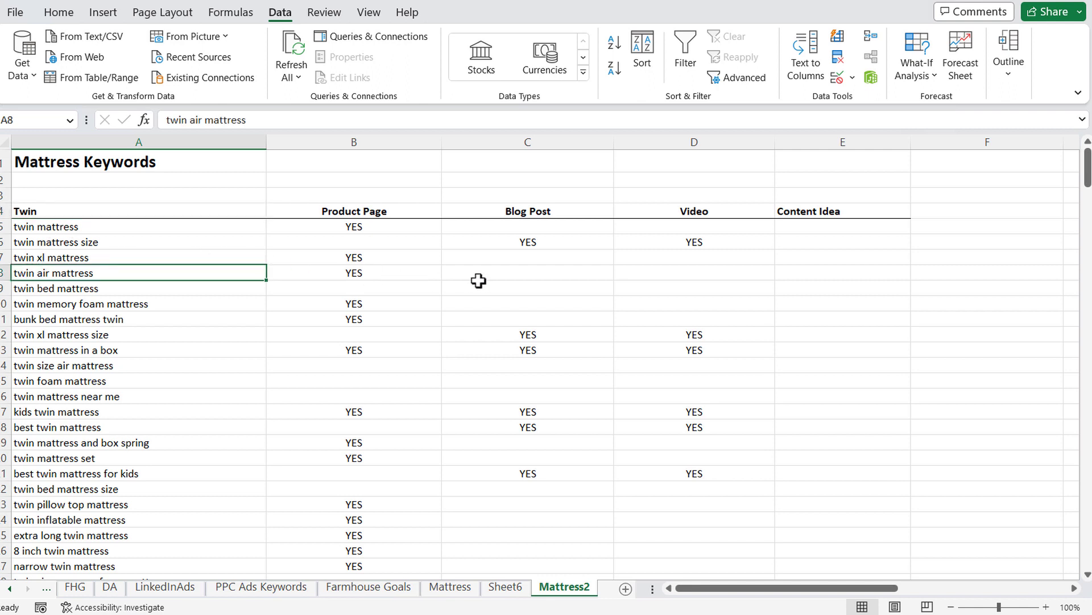
pyautogui.click(5, 273)
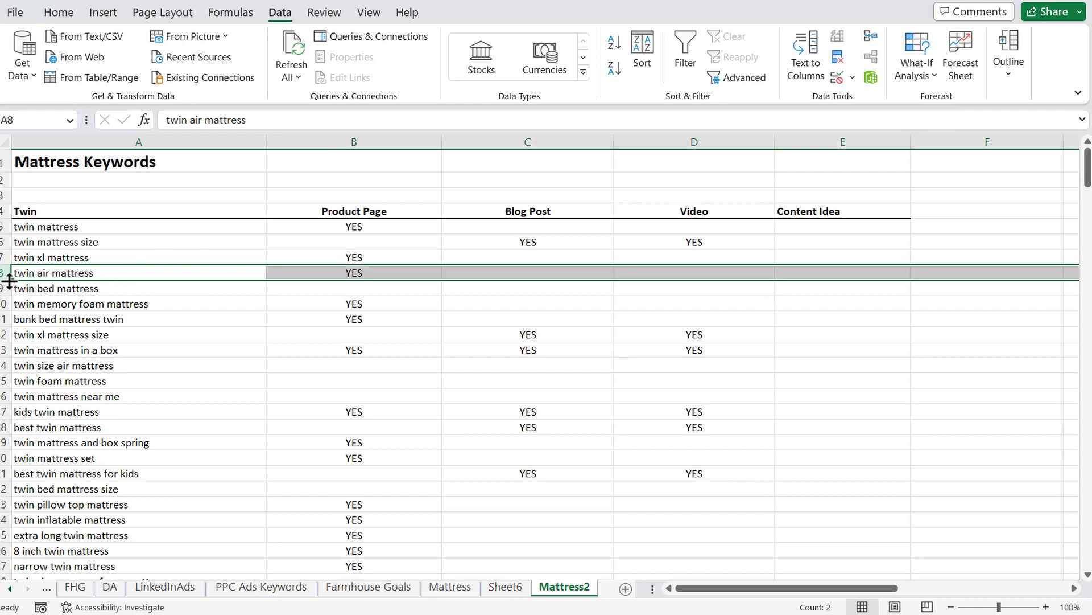
pyautogui.click(86, 367)
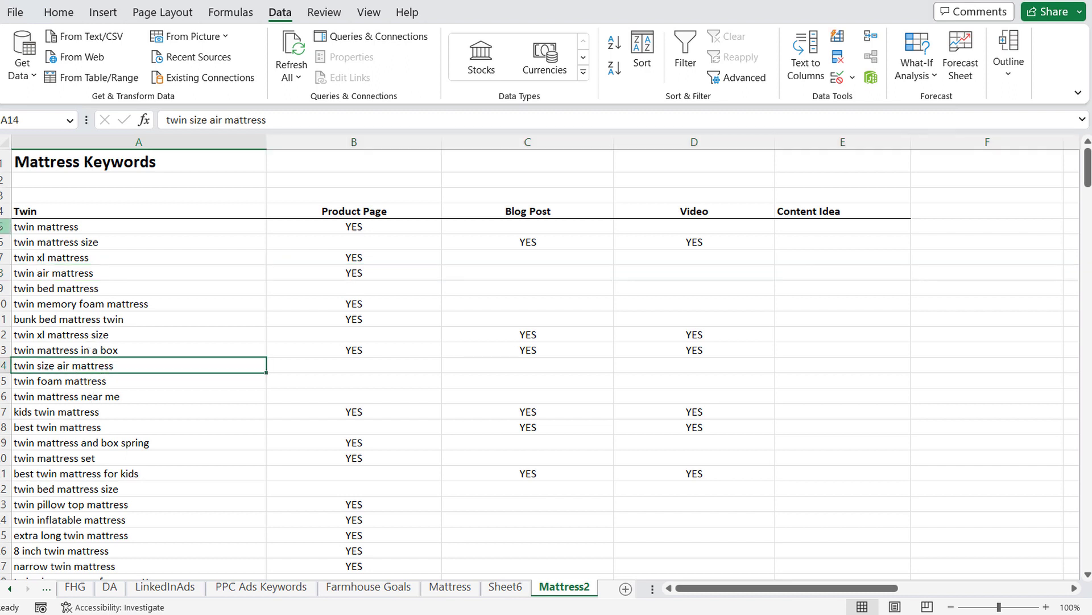
pyautogui.click(4, 226)
pyautogui.click(5, 288)
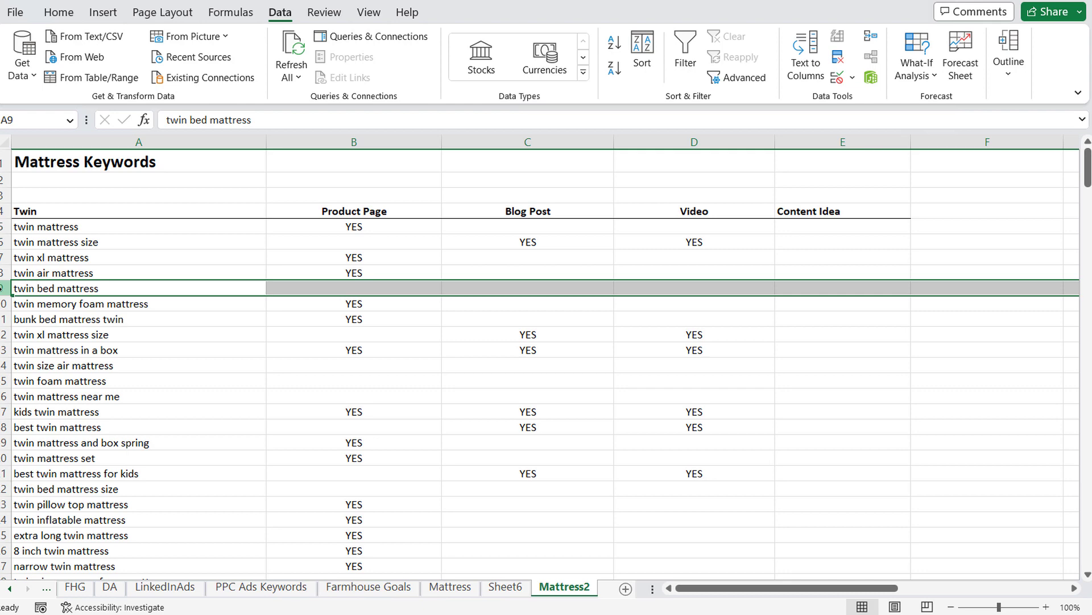
pyautogui.rightClick(4, 288)
pyautogui.click(51, 476)
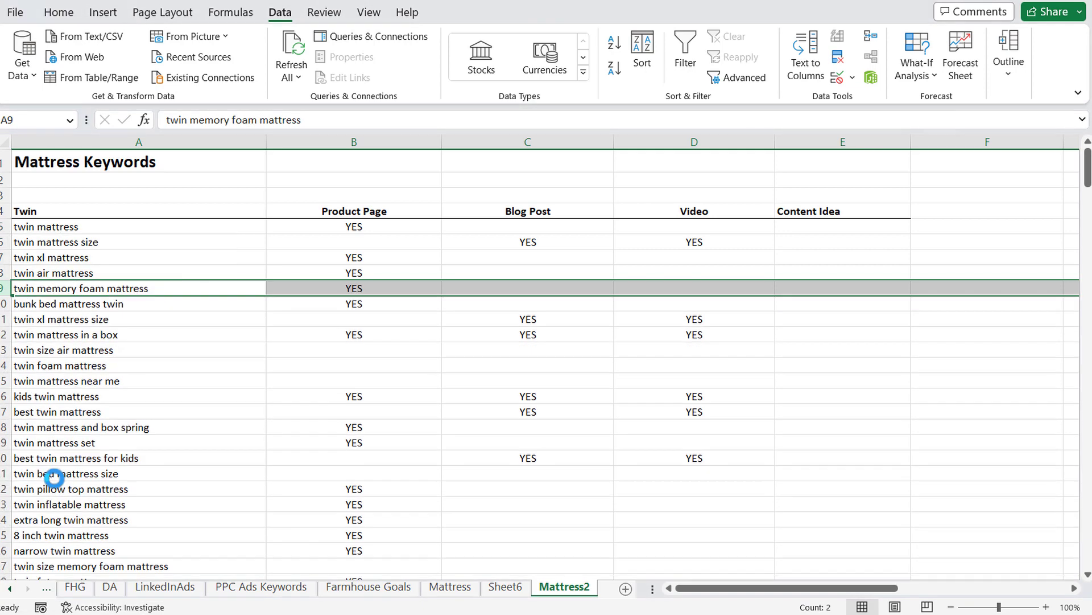
# - Select the twin mattress in a box keyword in Mattress2 and switch to the browser with the twin mattress Google results
pyautogui.click(62, 335)
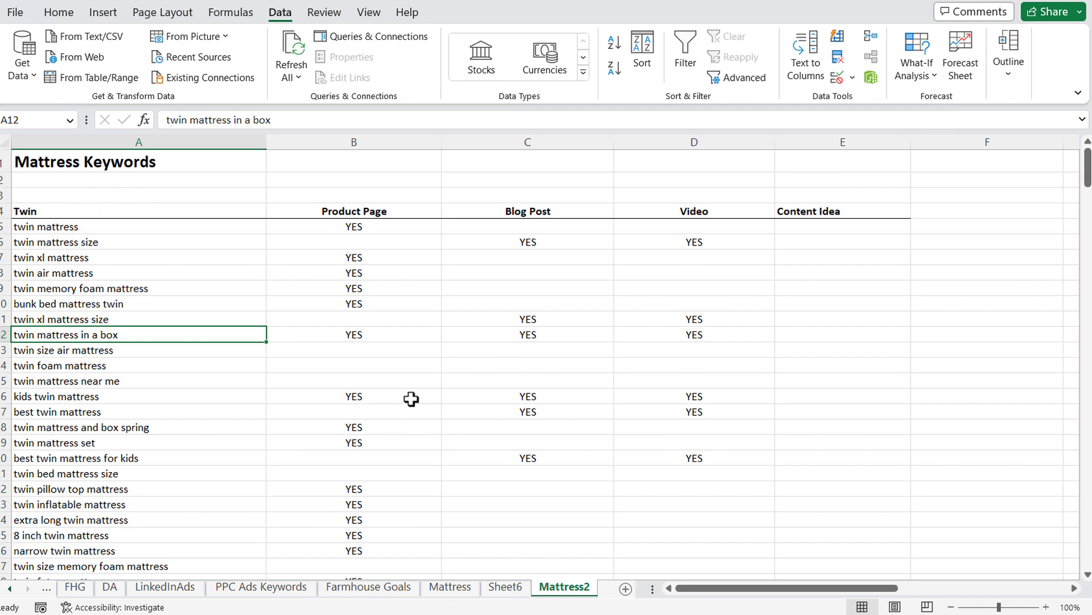
pyautogui.hotkey('alt', 'Tab')
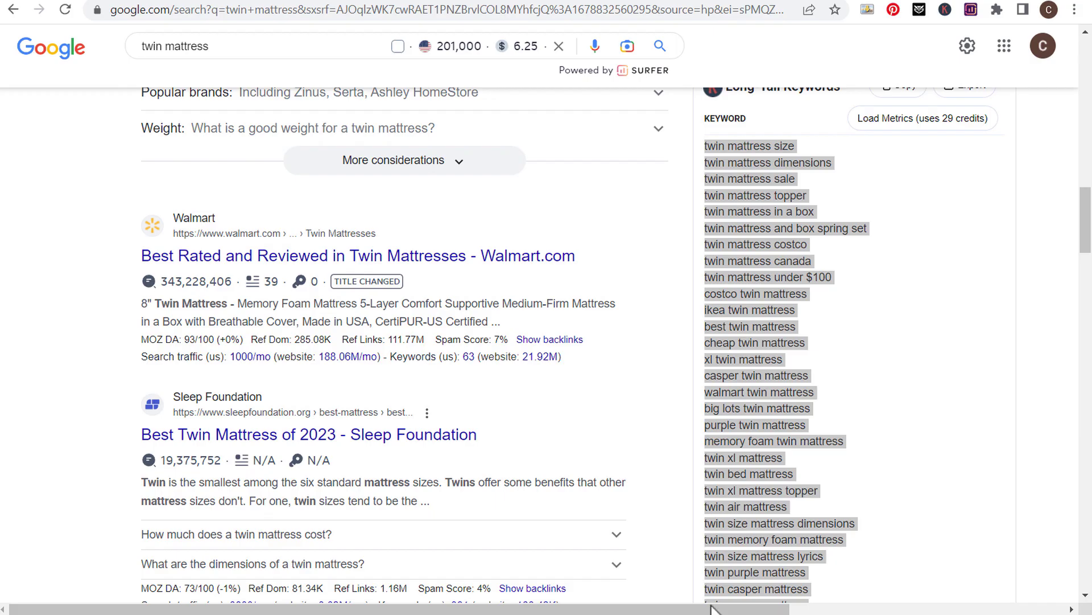